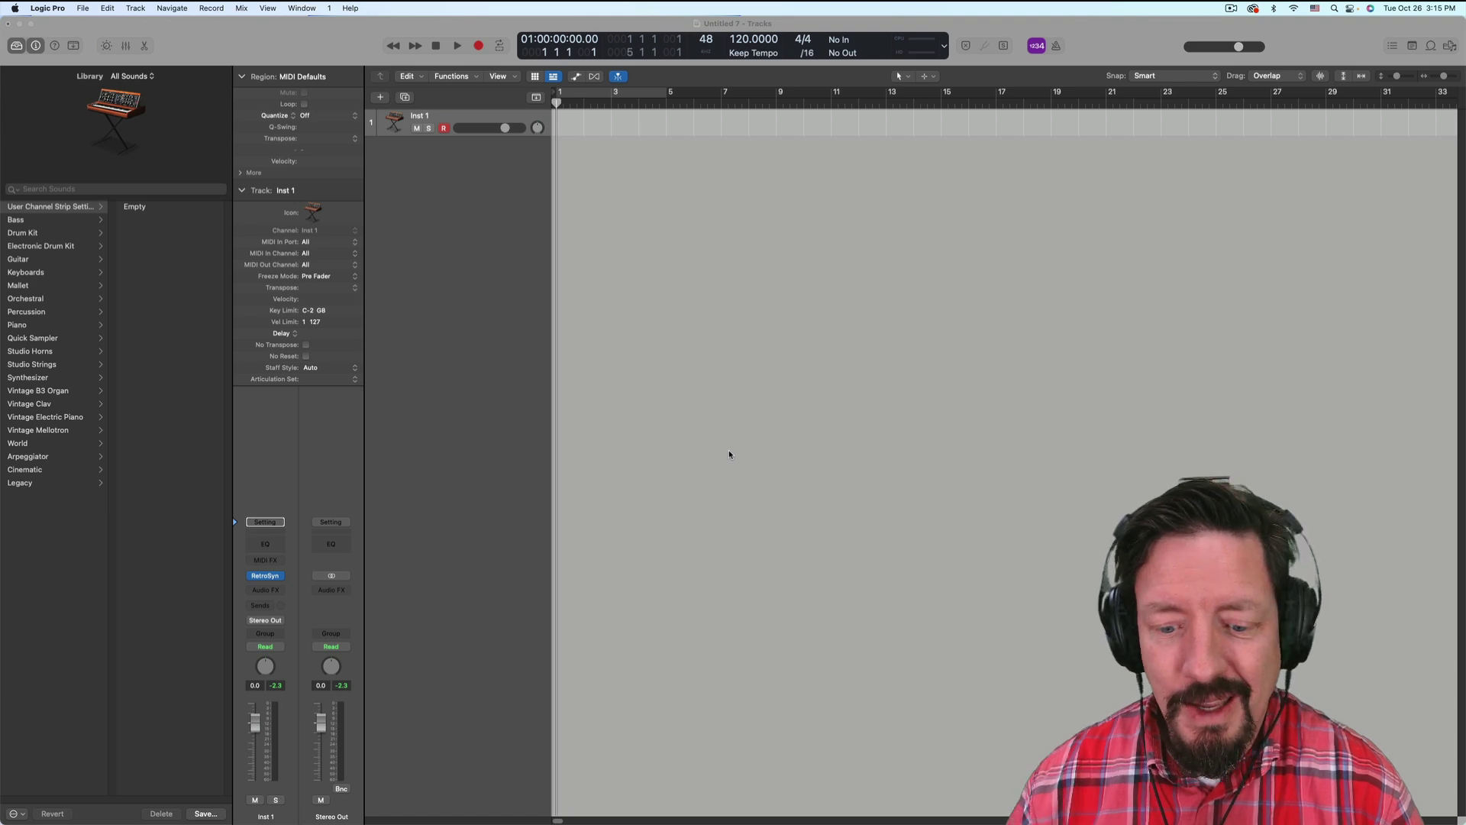
Step: Launch Seaquence from the Dock and position its window over the Logic project
{"action": "mouse_move", "coordinate": [836, 801]}
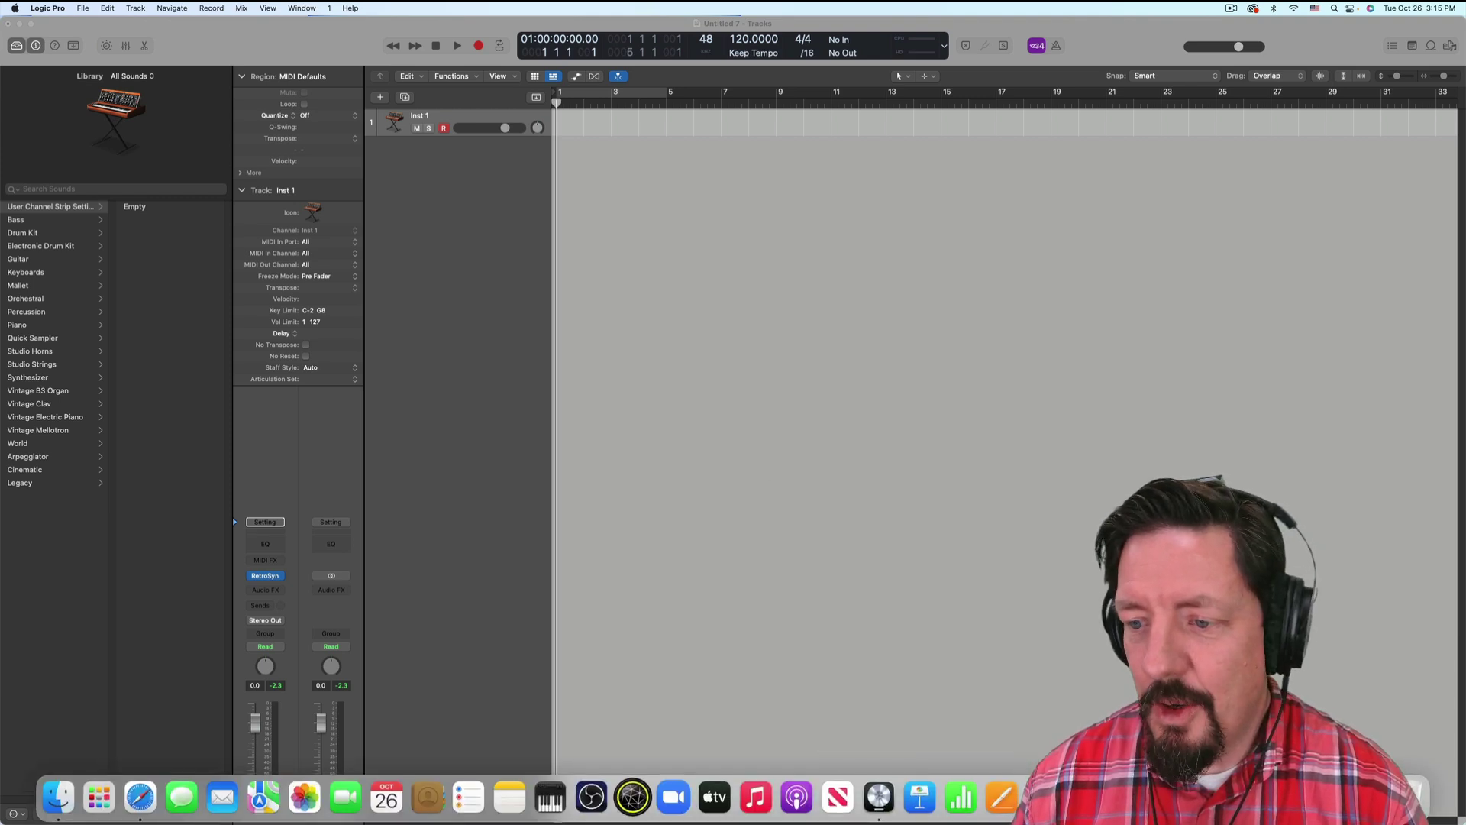
{"action": "left_click", "coordinate": [632, 797]}
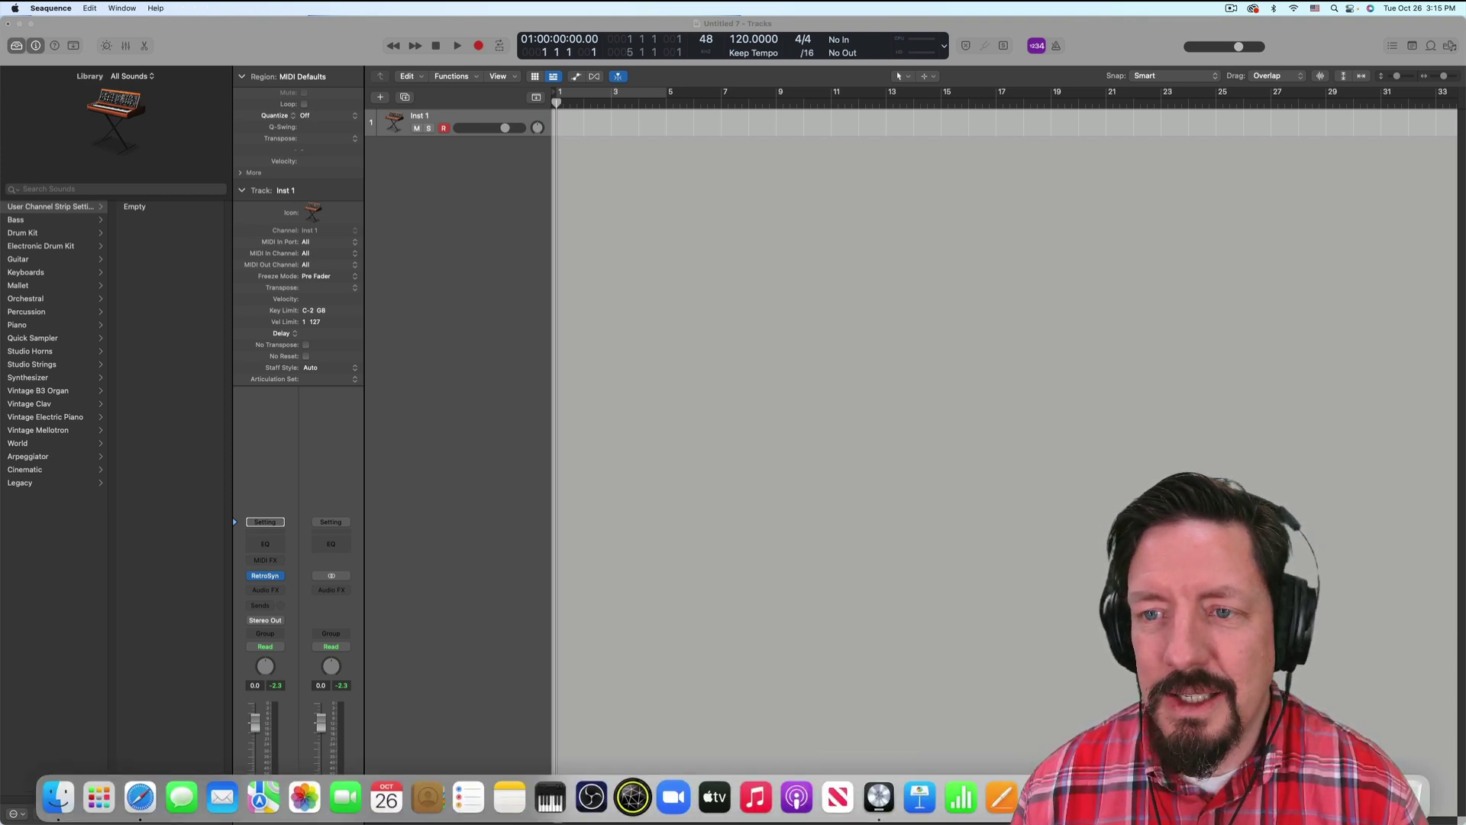
{"action": "left_click_drag", "start_coordinate": [1070, 247], "coordinate": [1031, 215]}
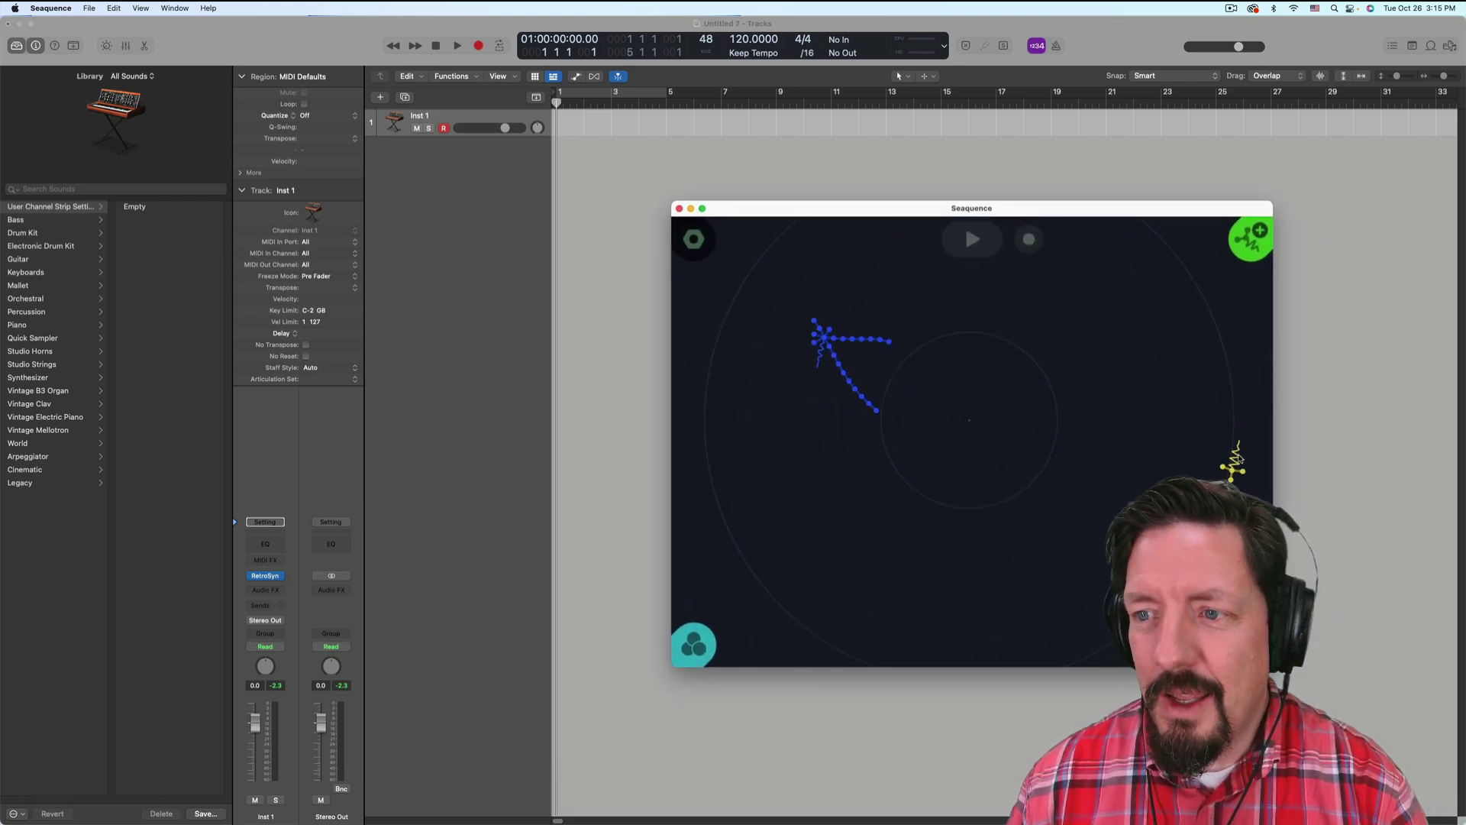
Step: Pull the yellow creature toward the dish centre and add a new pink creature
{"action": "left_click_drag", "start_coordinate": [1228, 461], "coordinate": [1072, 451]}
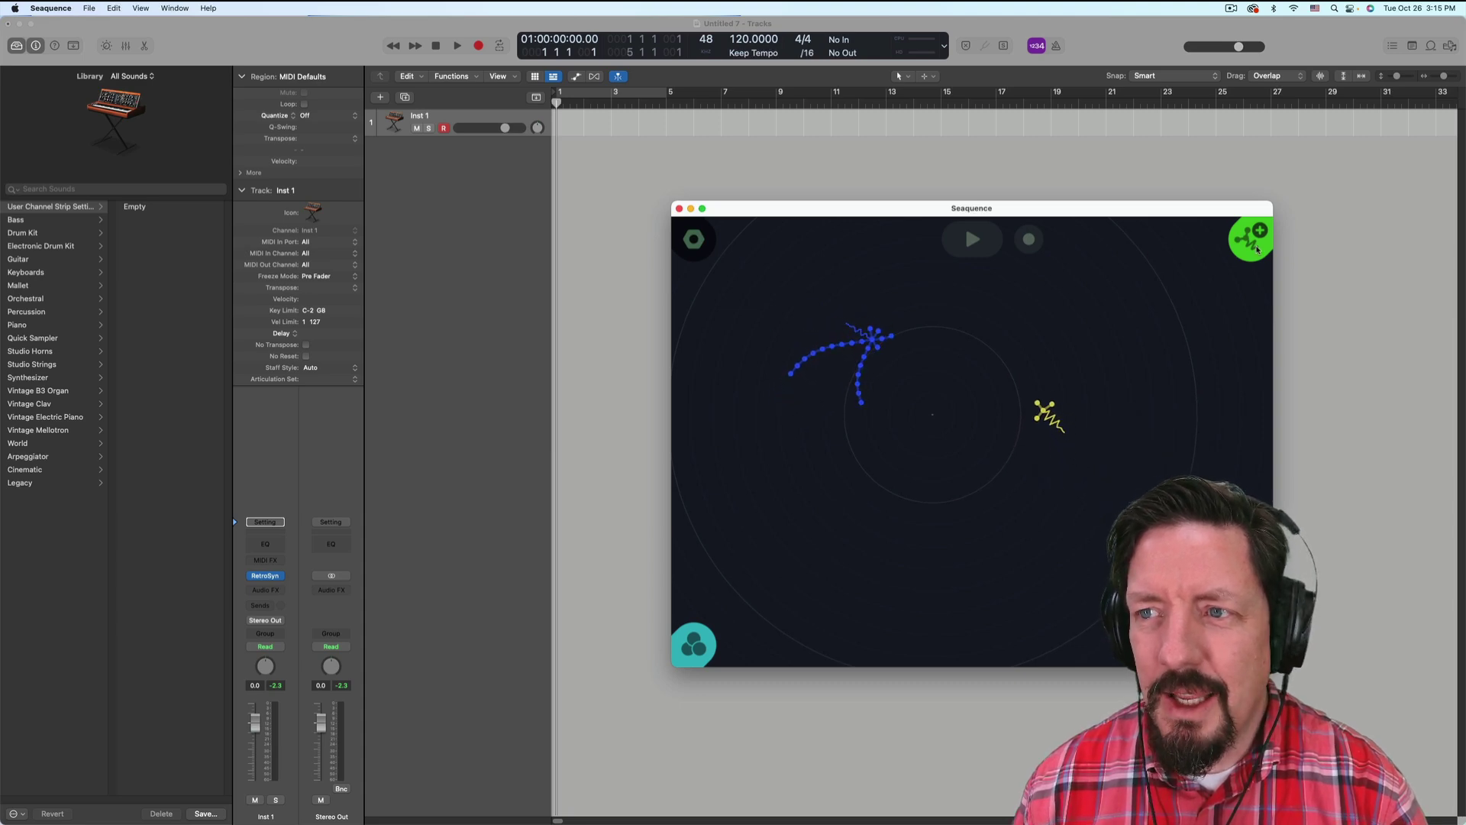
{"action": "left_click", "coordinate": [1249, 243]}
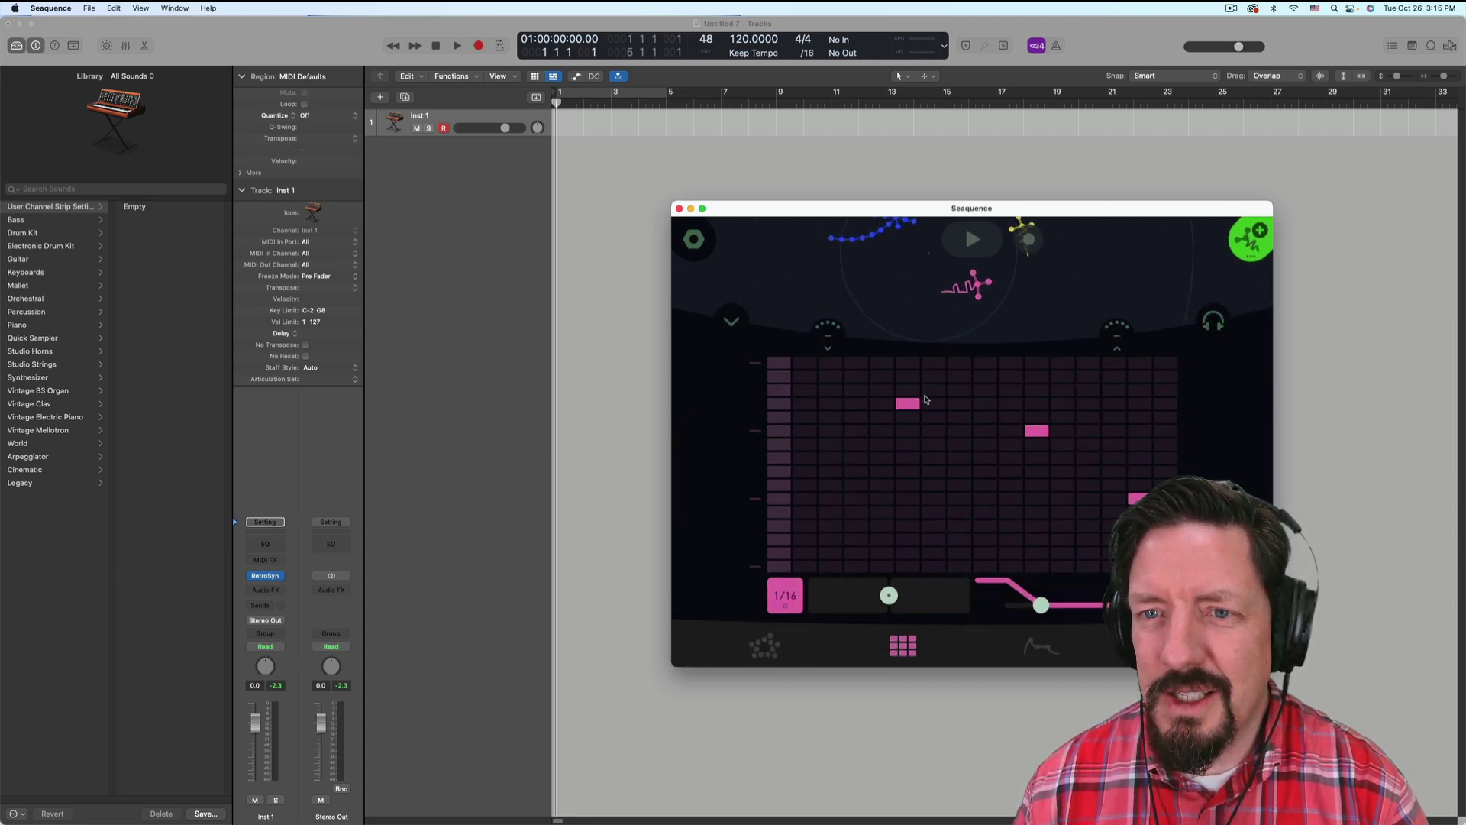
{"action": "left_click", "coordinate": [947, 314]}
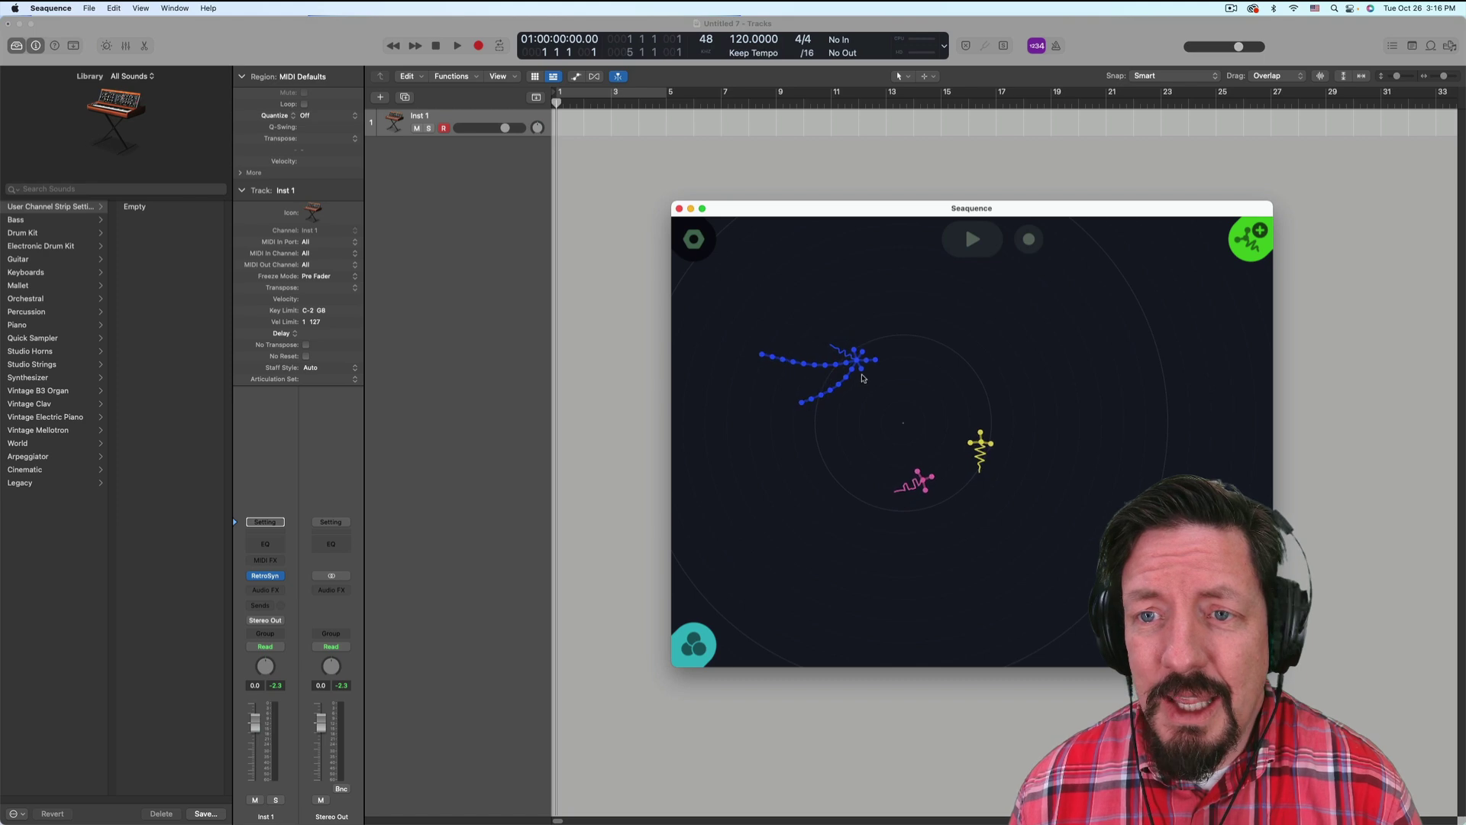
Step: Inspect the blue creature's step sequence and the key, volume and tempo settings
{"action": "left_click", "coordinate": [890, 388]}
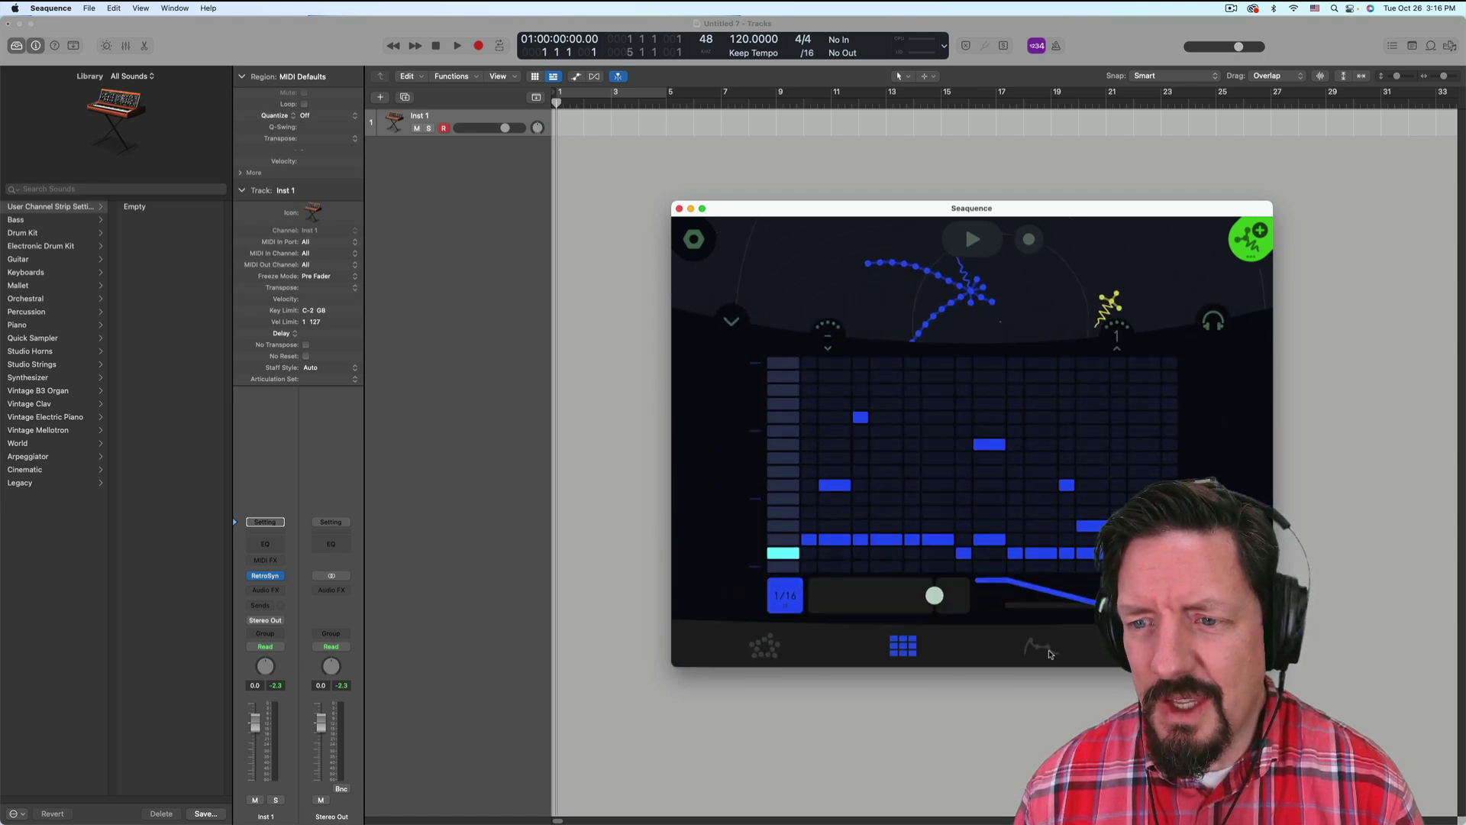
{"action": "left_click", "coordinate": [1097, 418]}
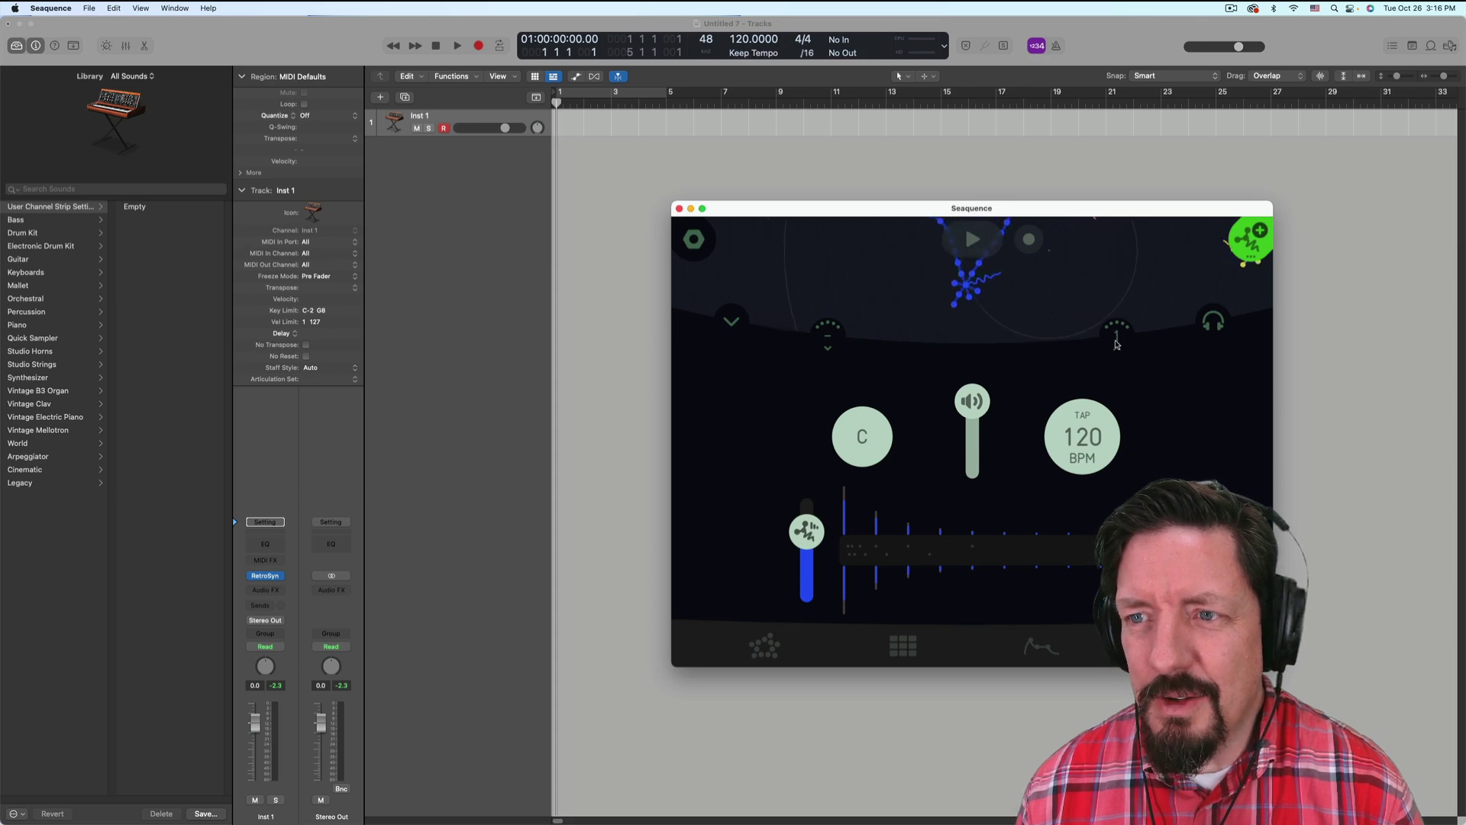
{"action": "left_click", "coordinate": [1153, 304]}
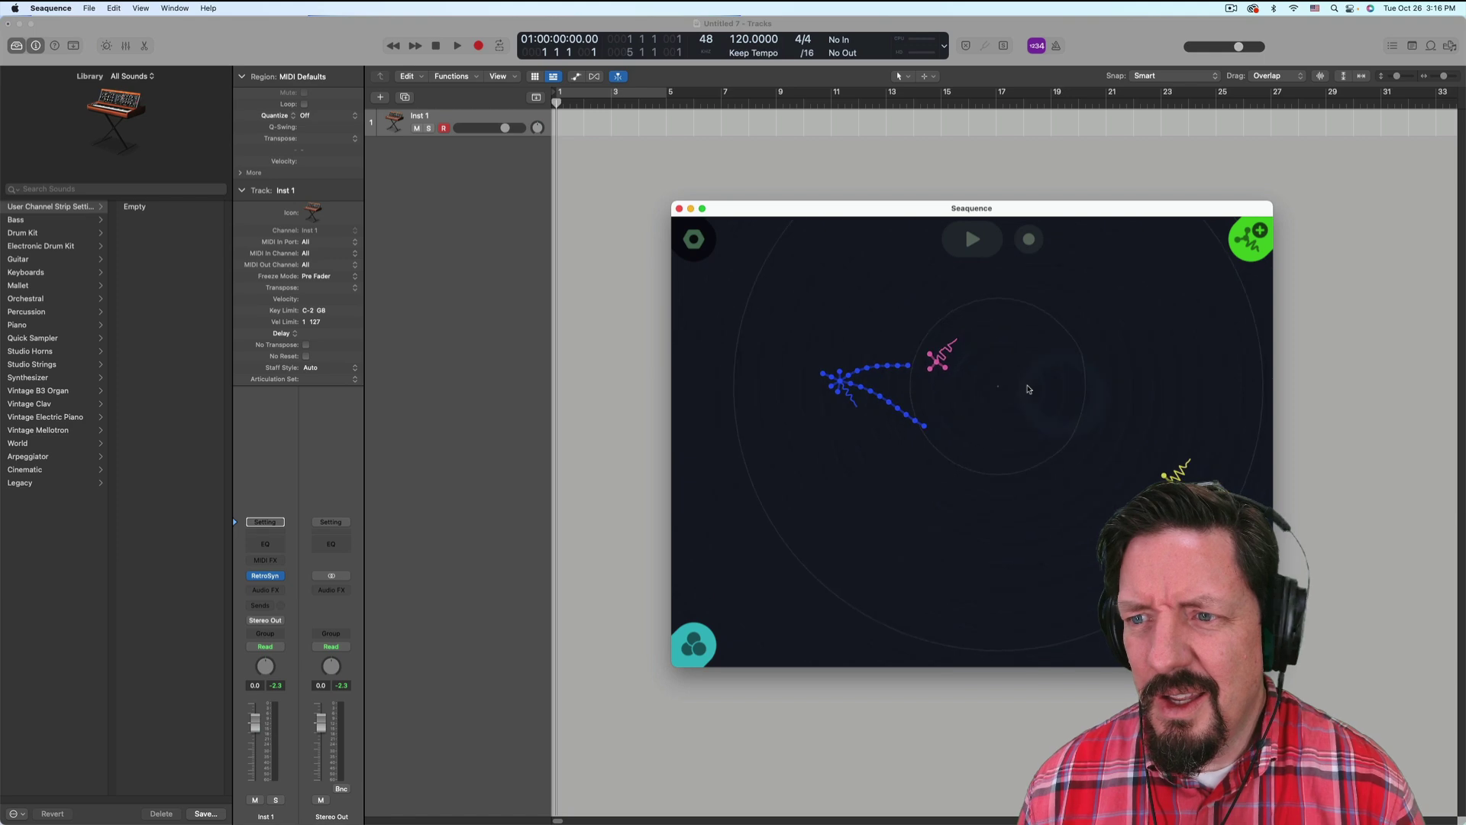
Step: Set the yellow creature's dial to 2 and the pink creature's to 3, then return to Logic Pro
{"action": "left_click", "coordinate": [1135, 469]}
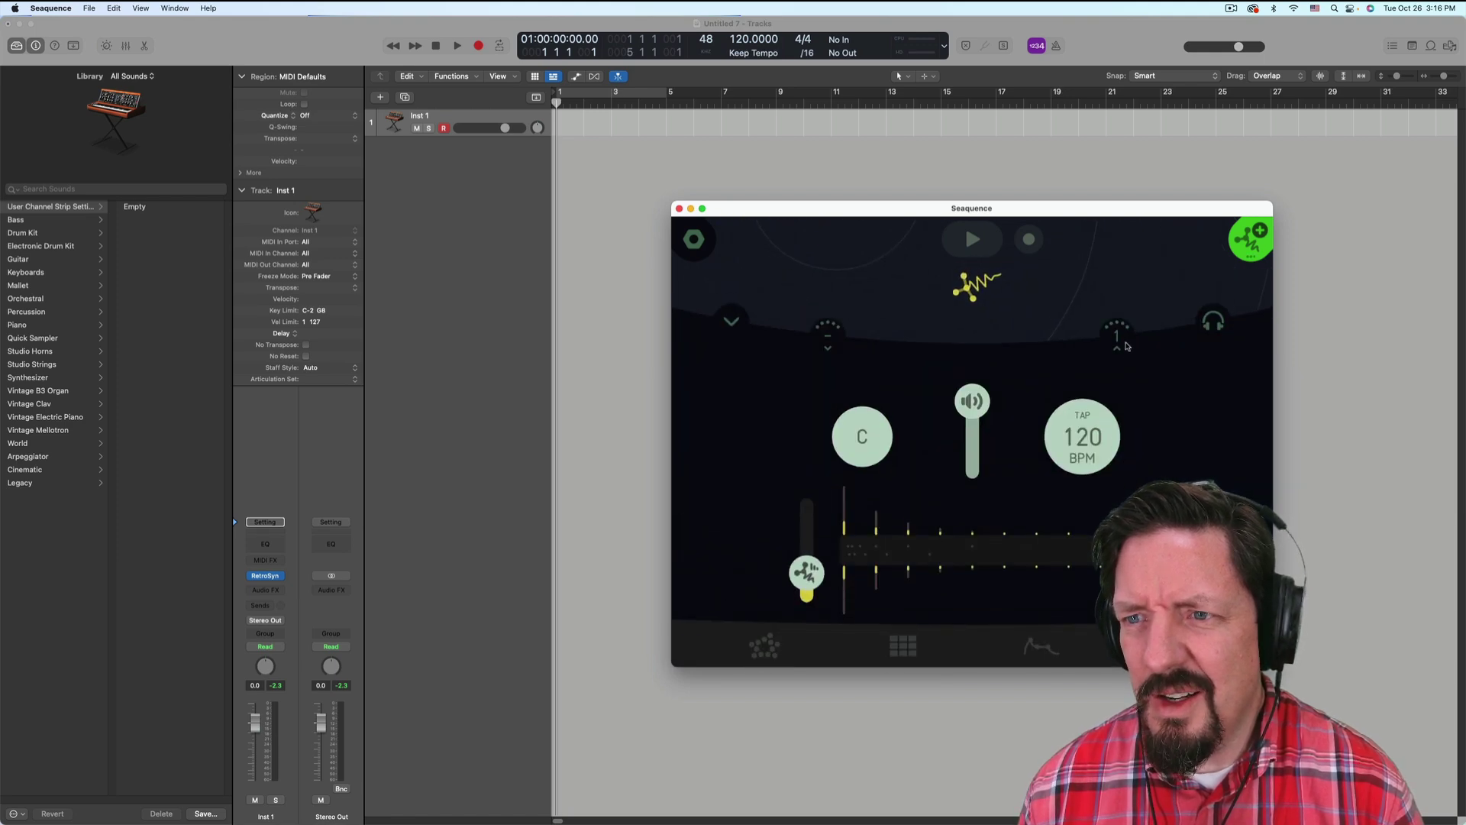
{"action": "mouse_move", "coordinate": [1119, 328]}
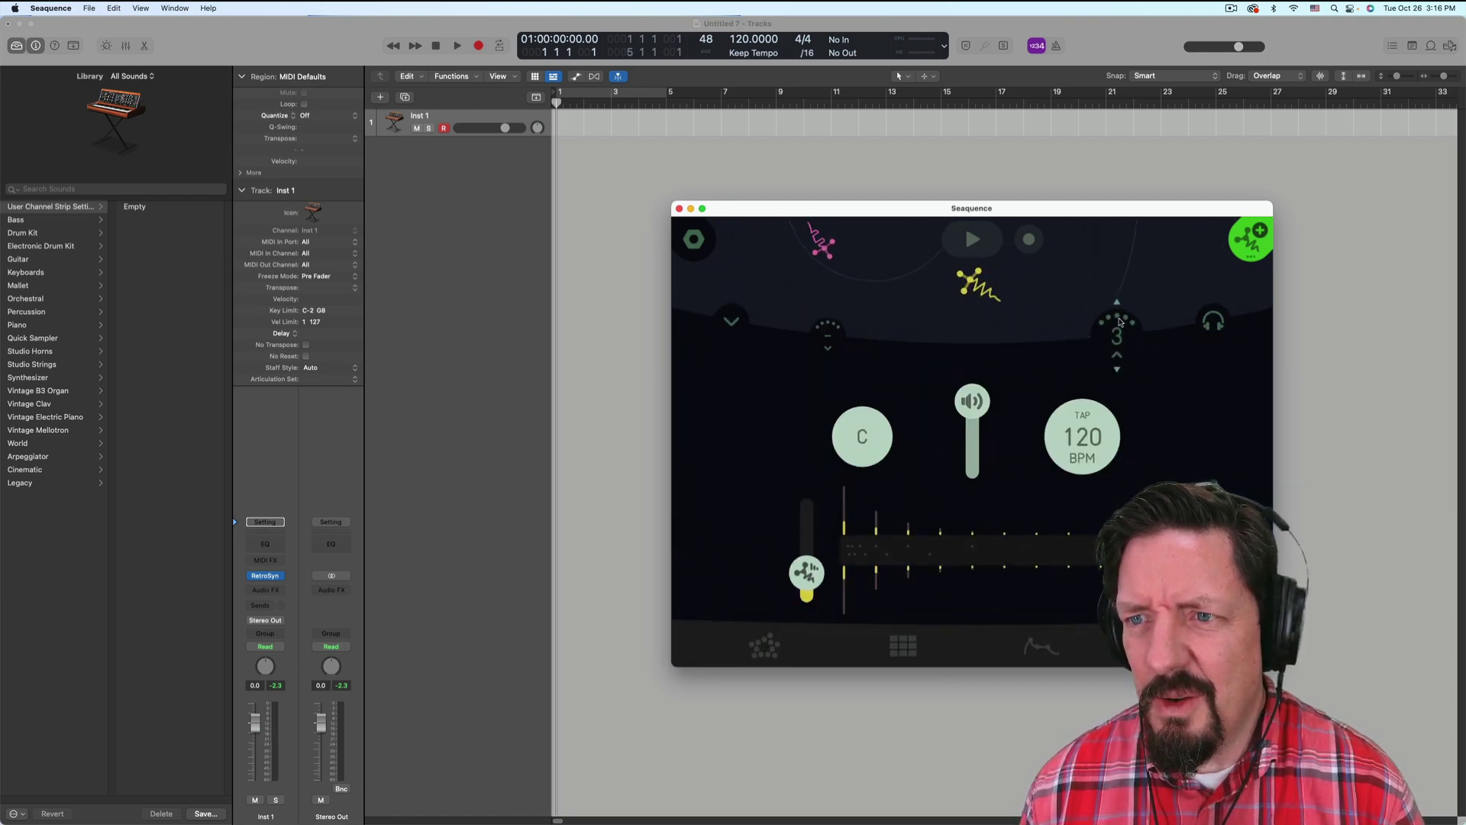
{"action": "left_click", "coordinate": [1117, 349]}
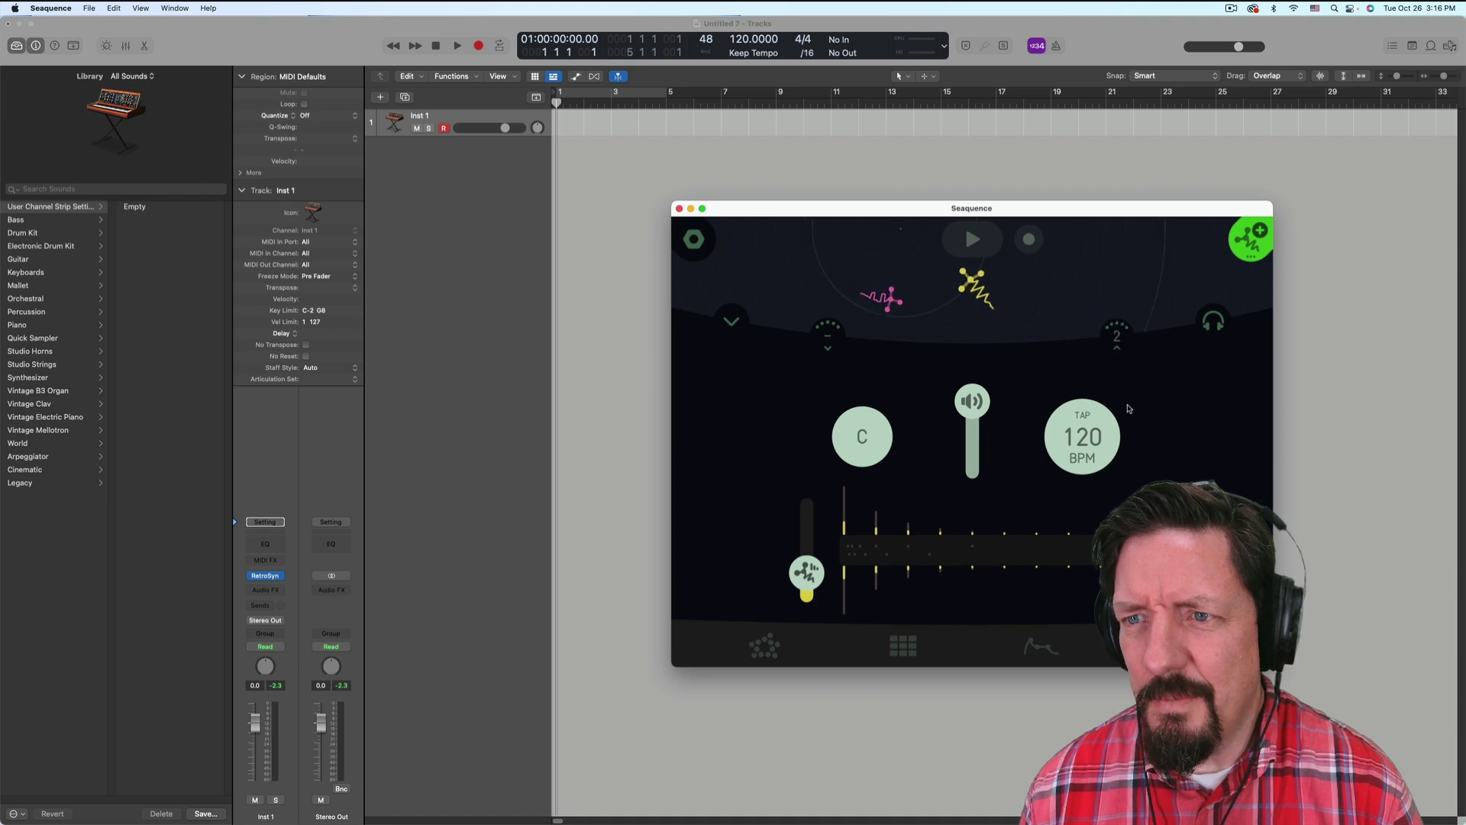
{"action": "left_click", "coordinate": [731, 321]}
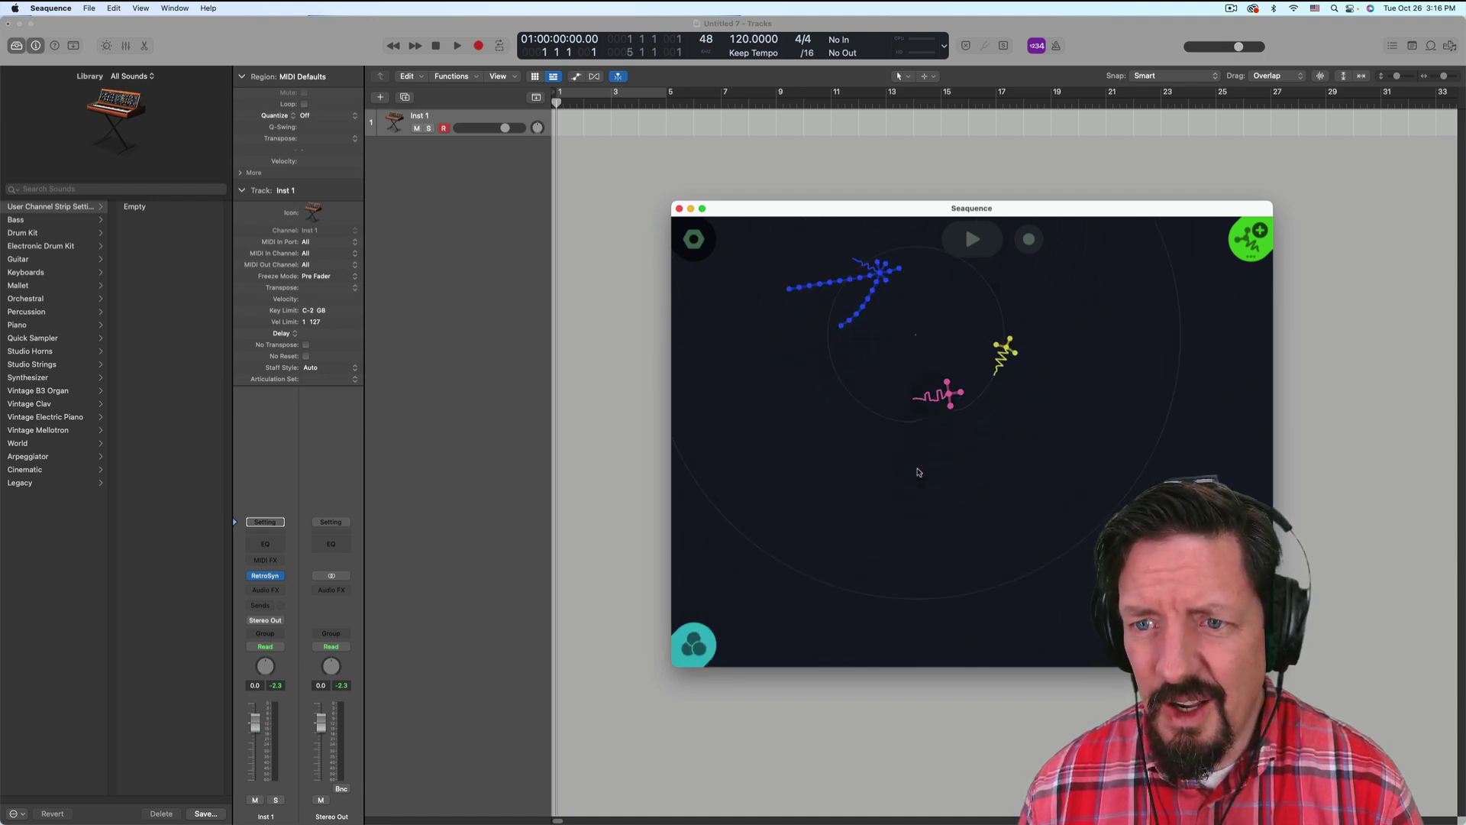
{"action": "left_click", "coordinate": [936, 404]}
{"action": "left_click", "coordinate": [1116, 337]}
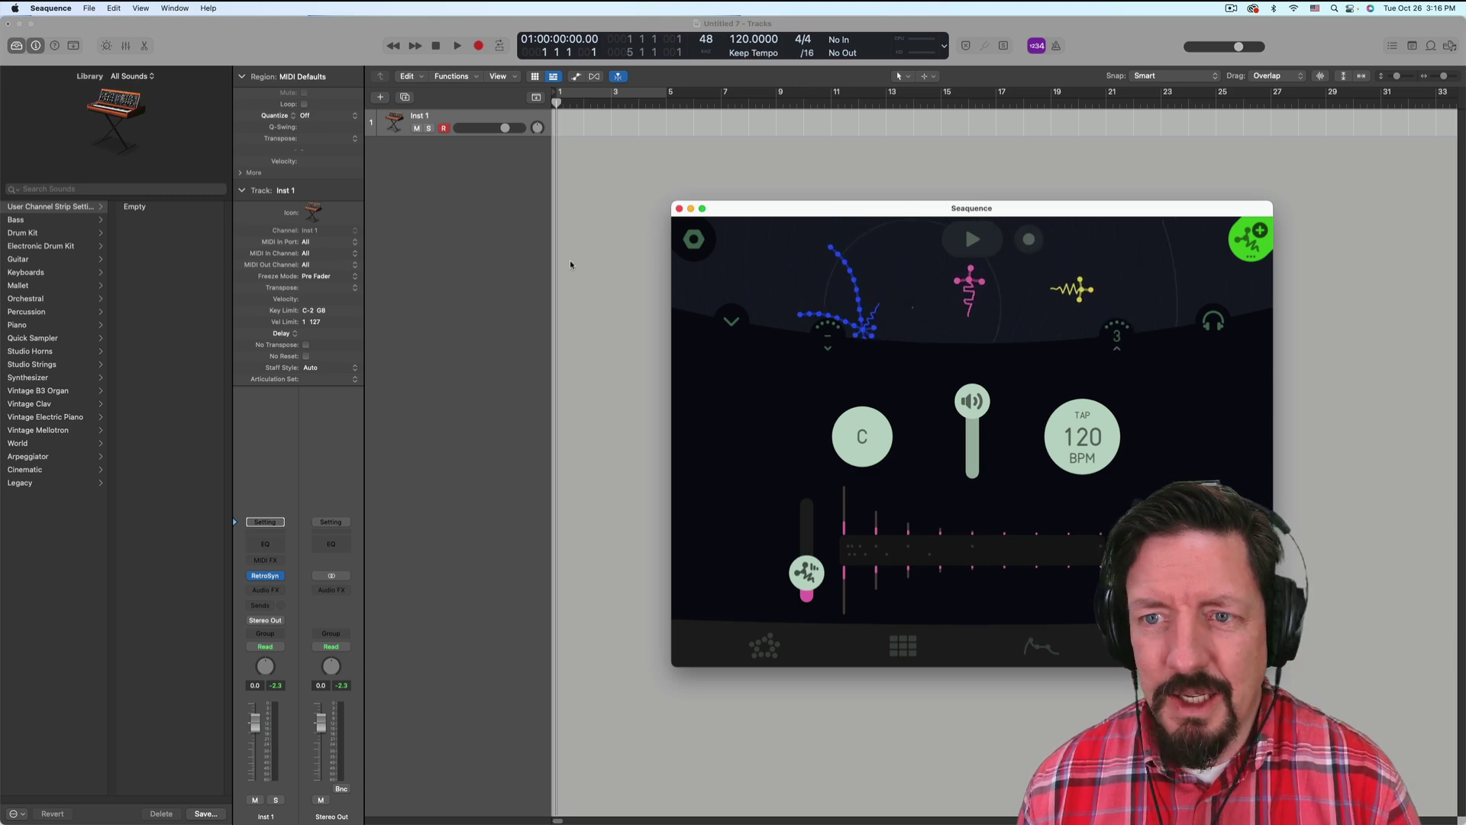
{"action": "left_click", "coordinate": [604, 301]}
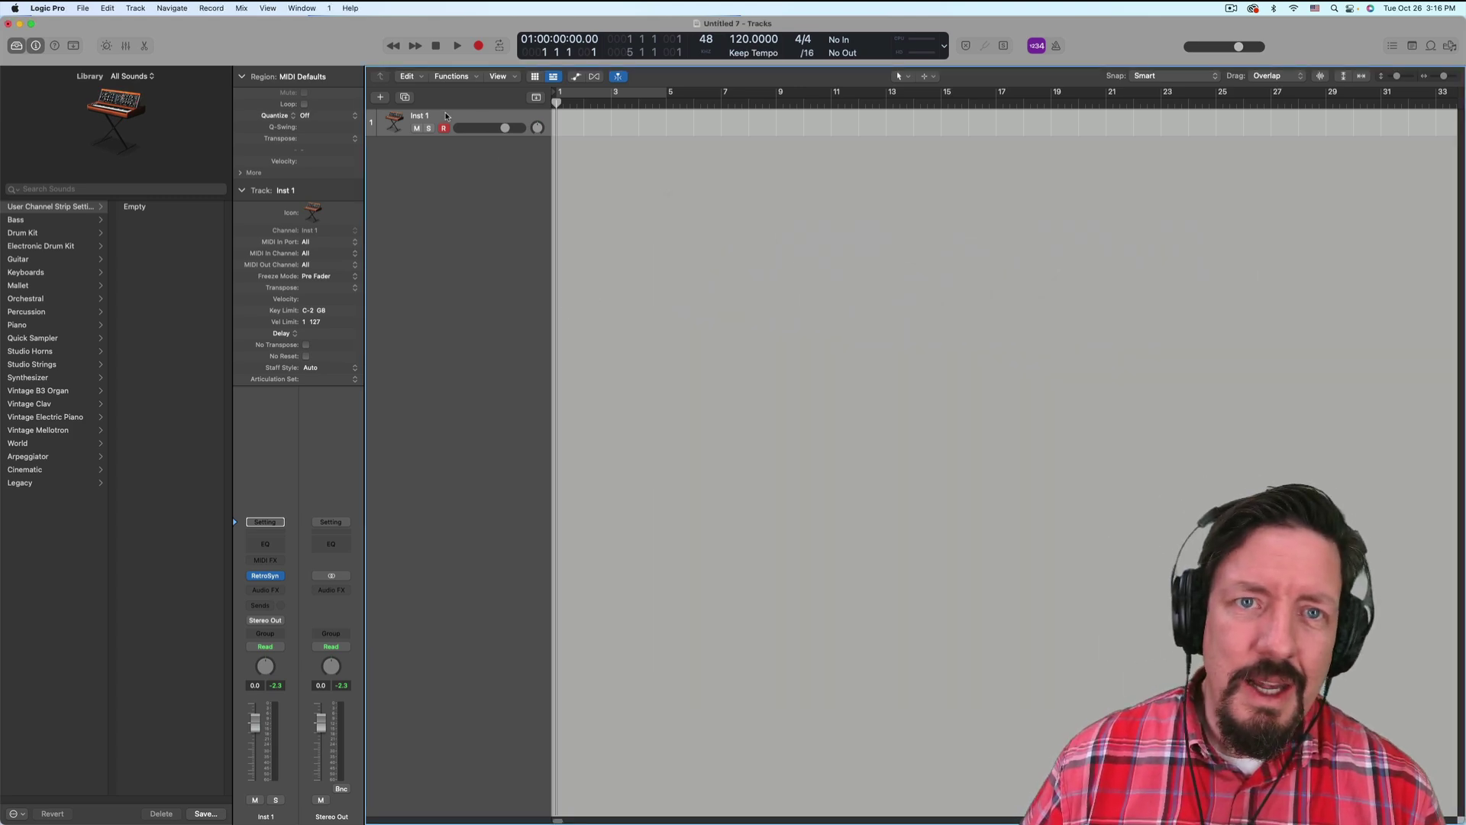
Step: Add a second instrument track and load Alchemy in stereo on it
{"action": "double_click", "coordinate": [439, 164]}
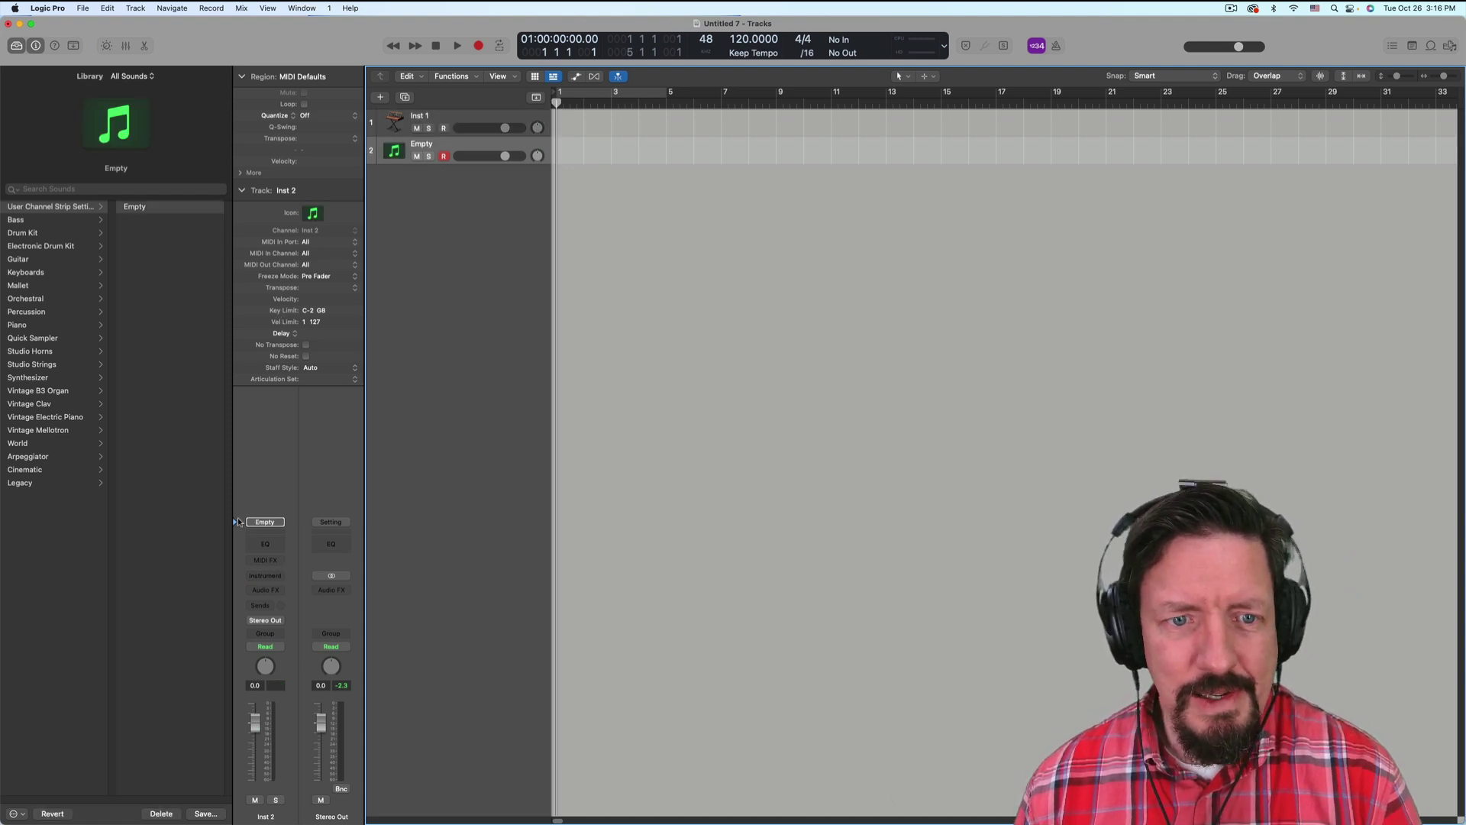
{"action": "left_click", "coordinate": [271, 575]}
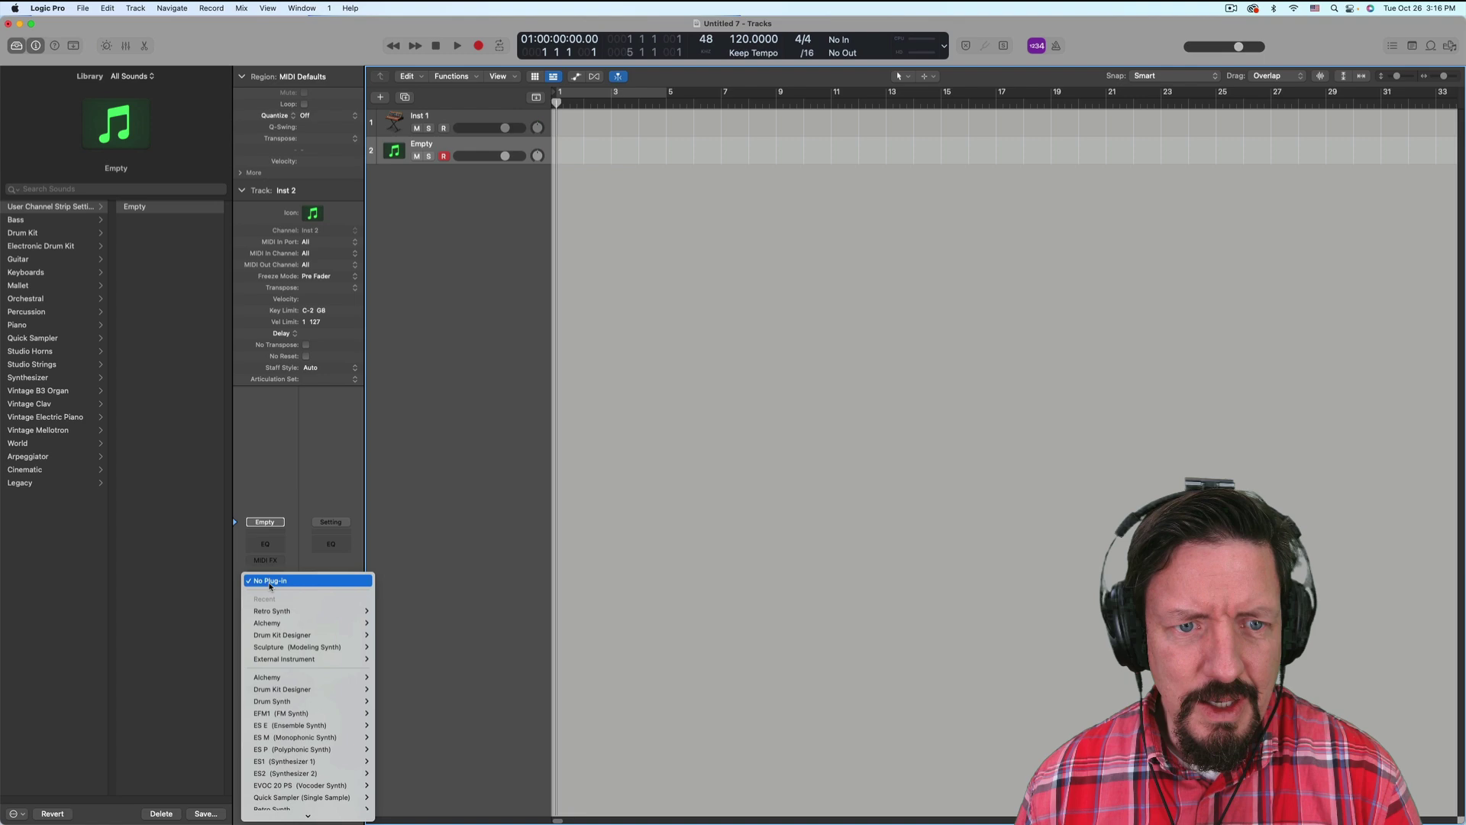
{"action": "left_click", "coordinate": [385, 623]}
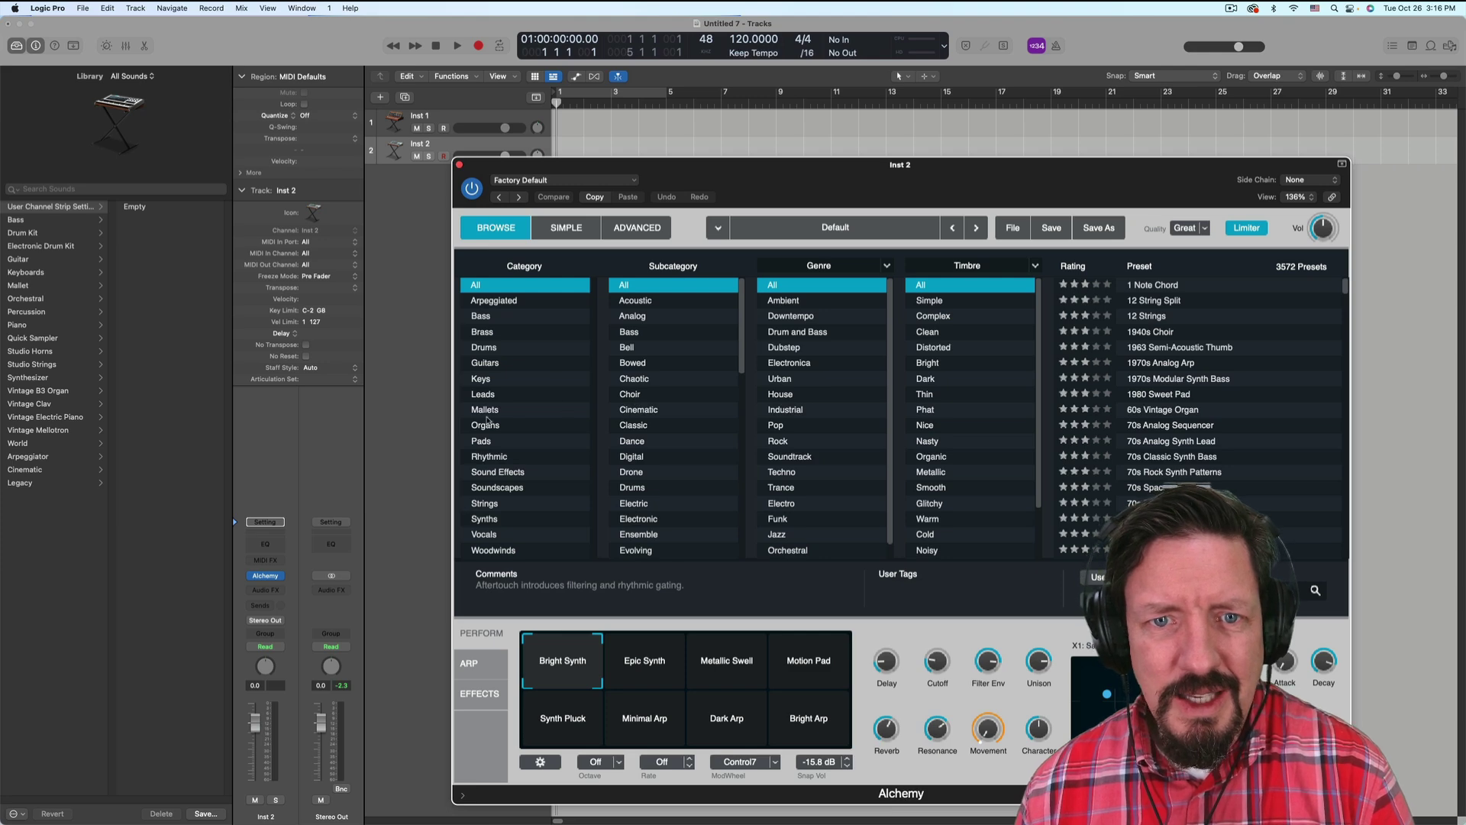
Step: Give Alchemy the Bass preset 80s Disco Funk and close the plug-in window
{"action": "left_click", "coordinate": [482, 316]}
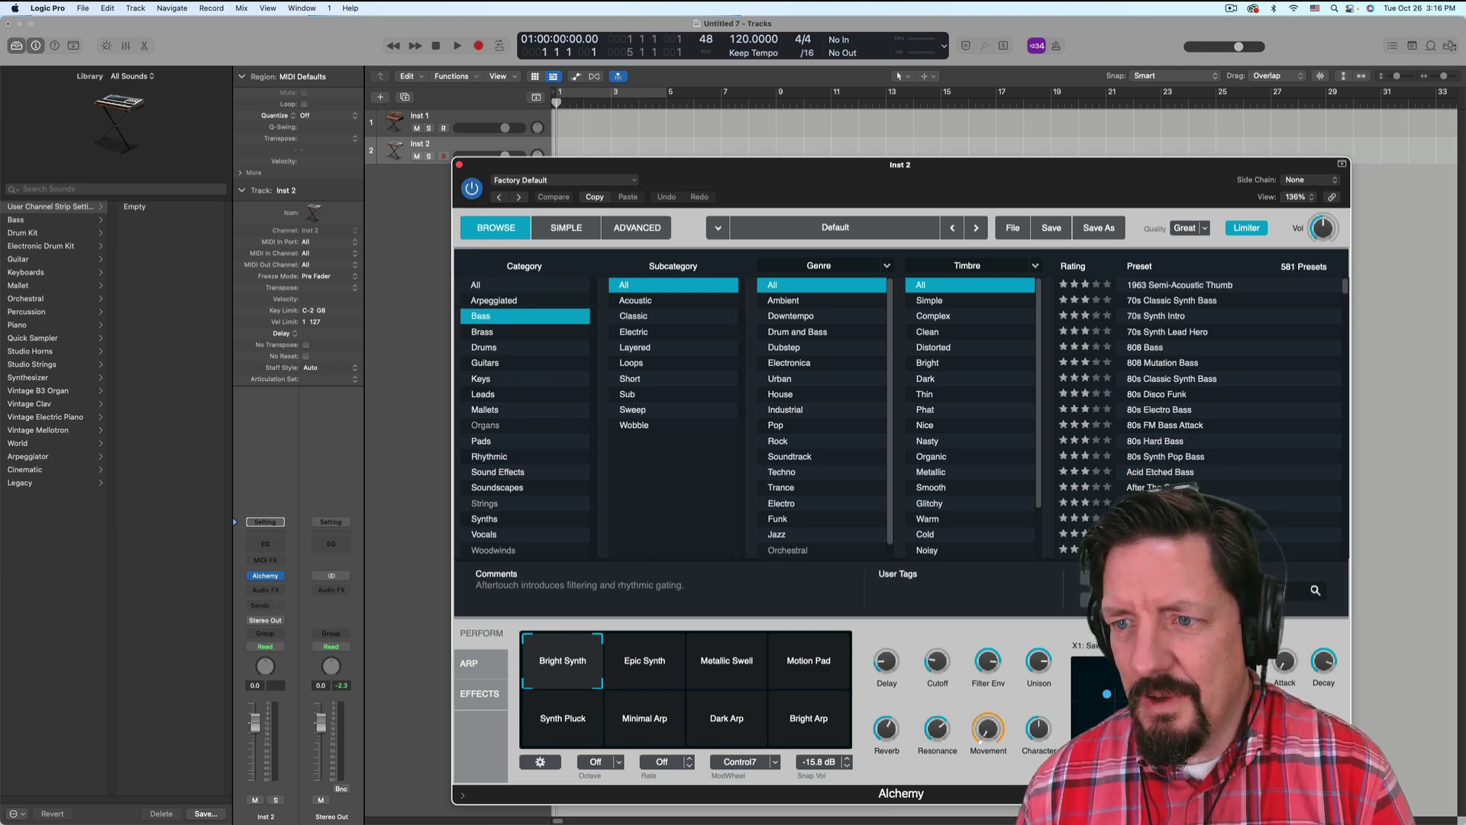
{"action": "left_click", "coordinate": [1153, 518]}
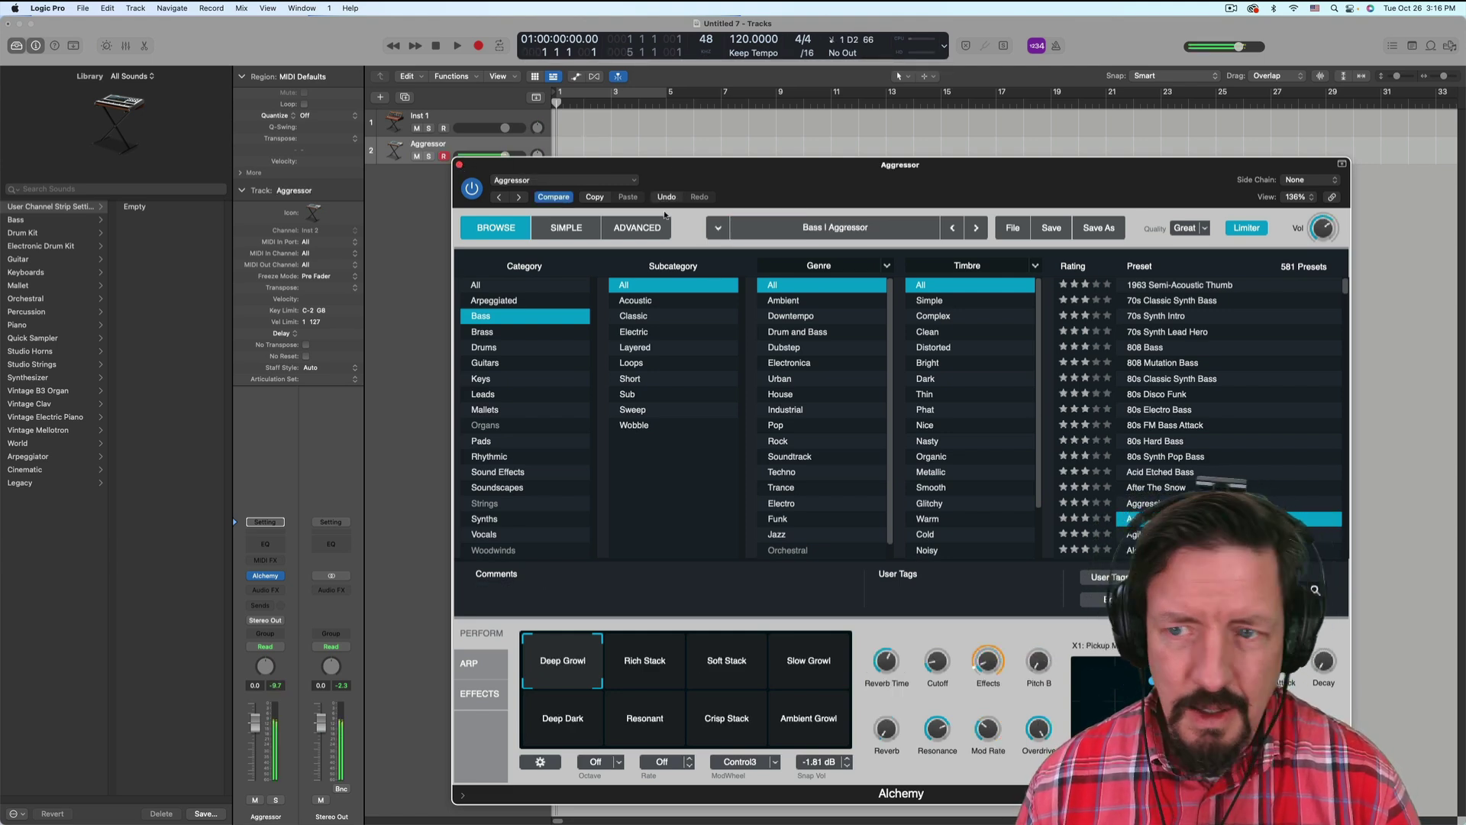
{"action": "left_click", "coordinate": [1161, 394]}
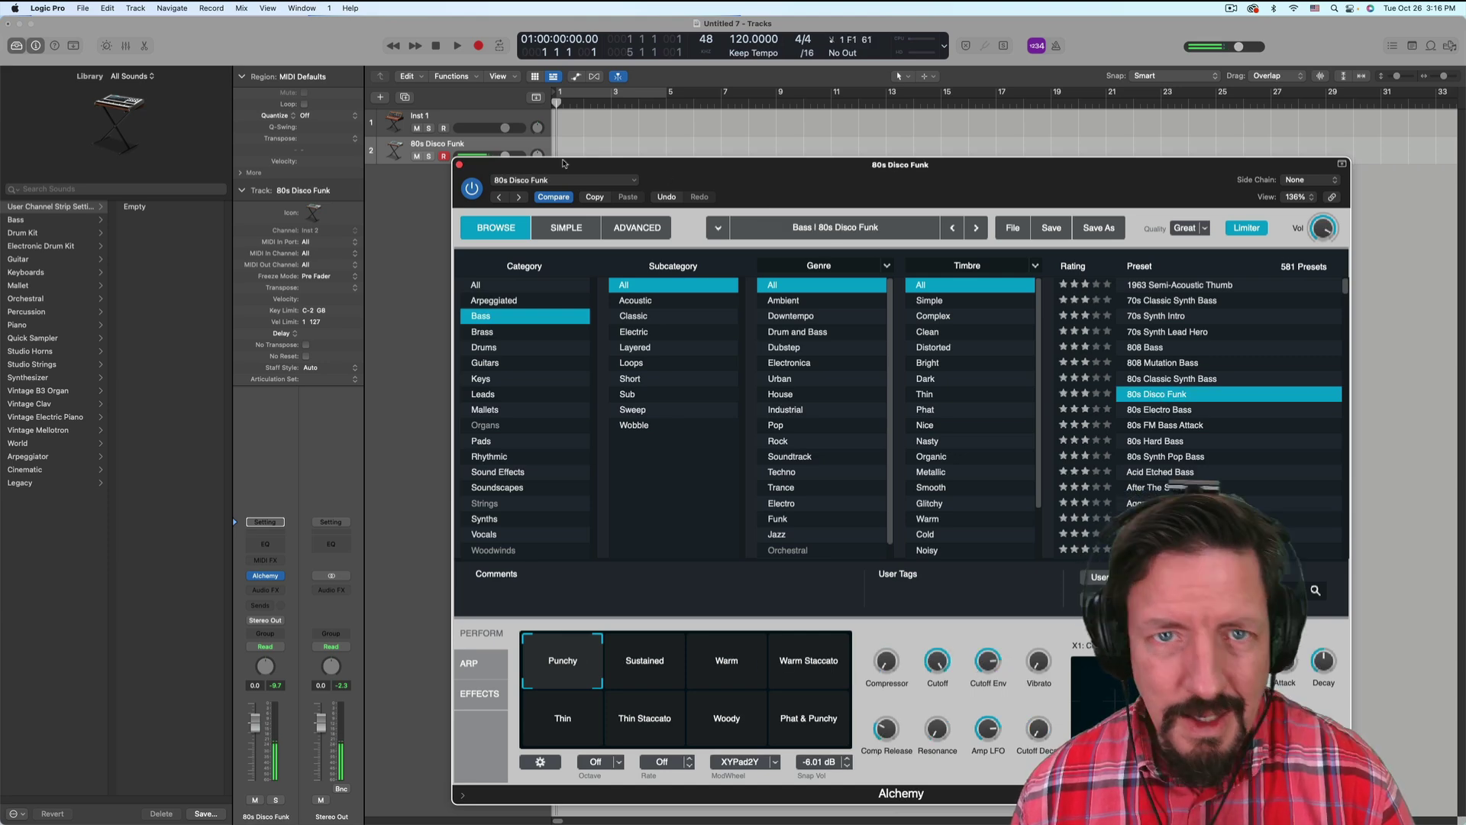
{"action": "left_click", "coordinate": [458, 165]}
Step: Add a third instrument track and load Sculpture on it
{"action": "double_click", "coordinate": [442, 191]}
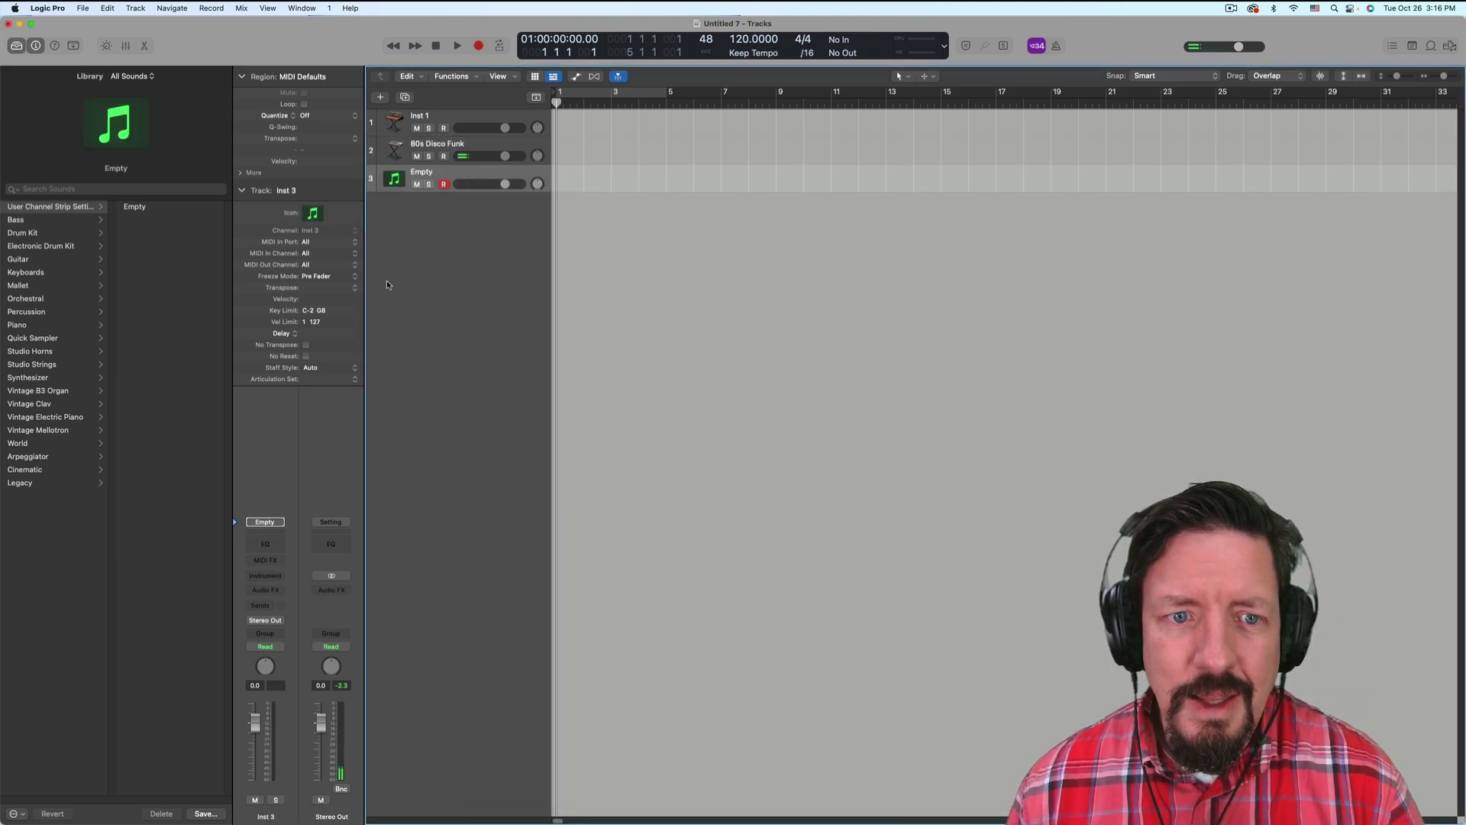
{"action": "left_click", "coordinate": [272, 575]}
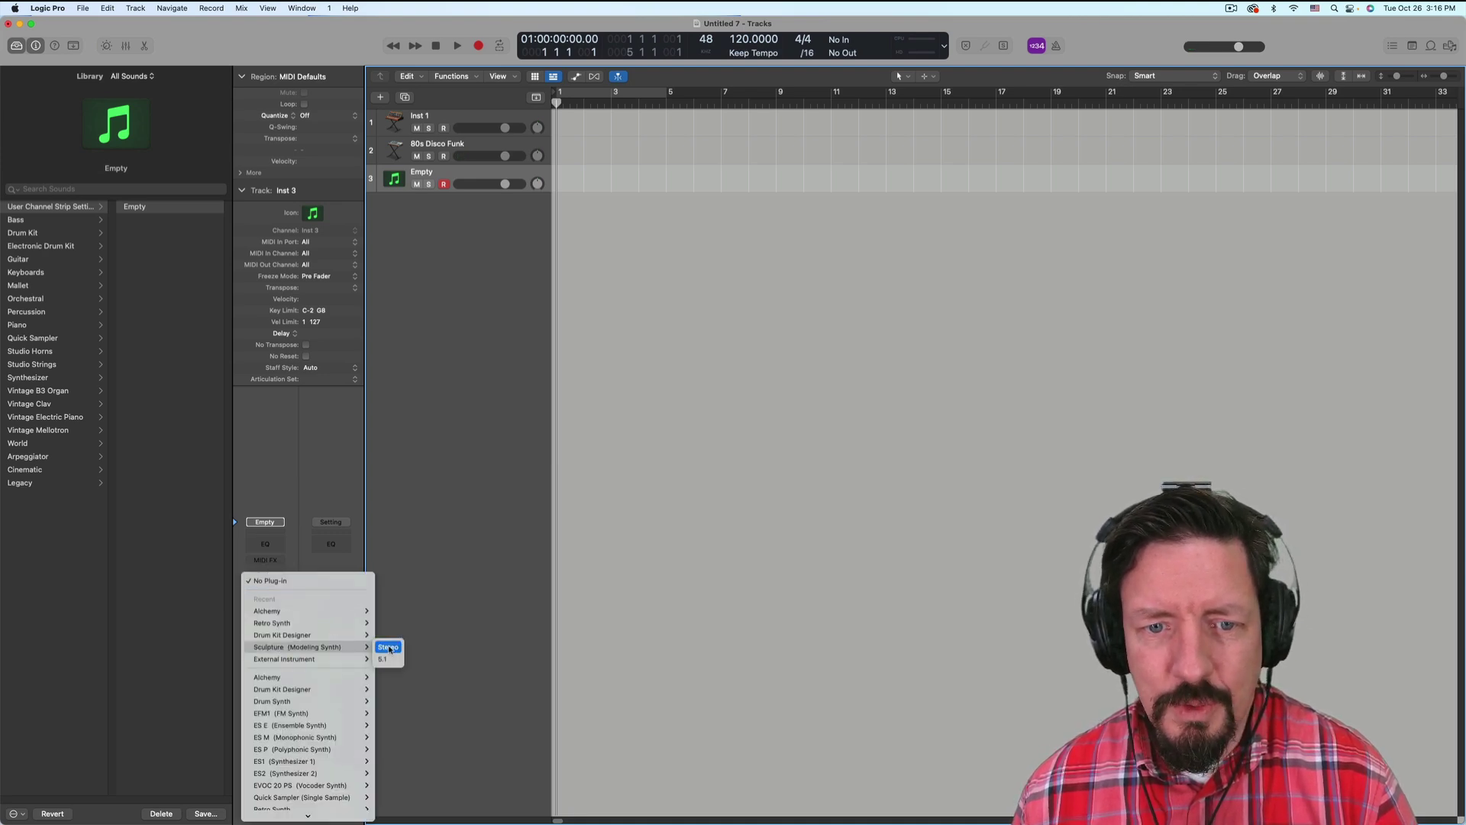
{"action": "left_click", "coordinate": [394, 651]}
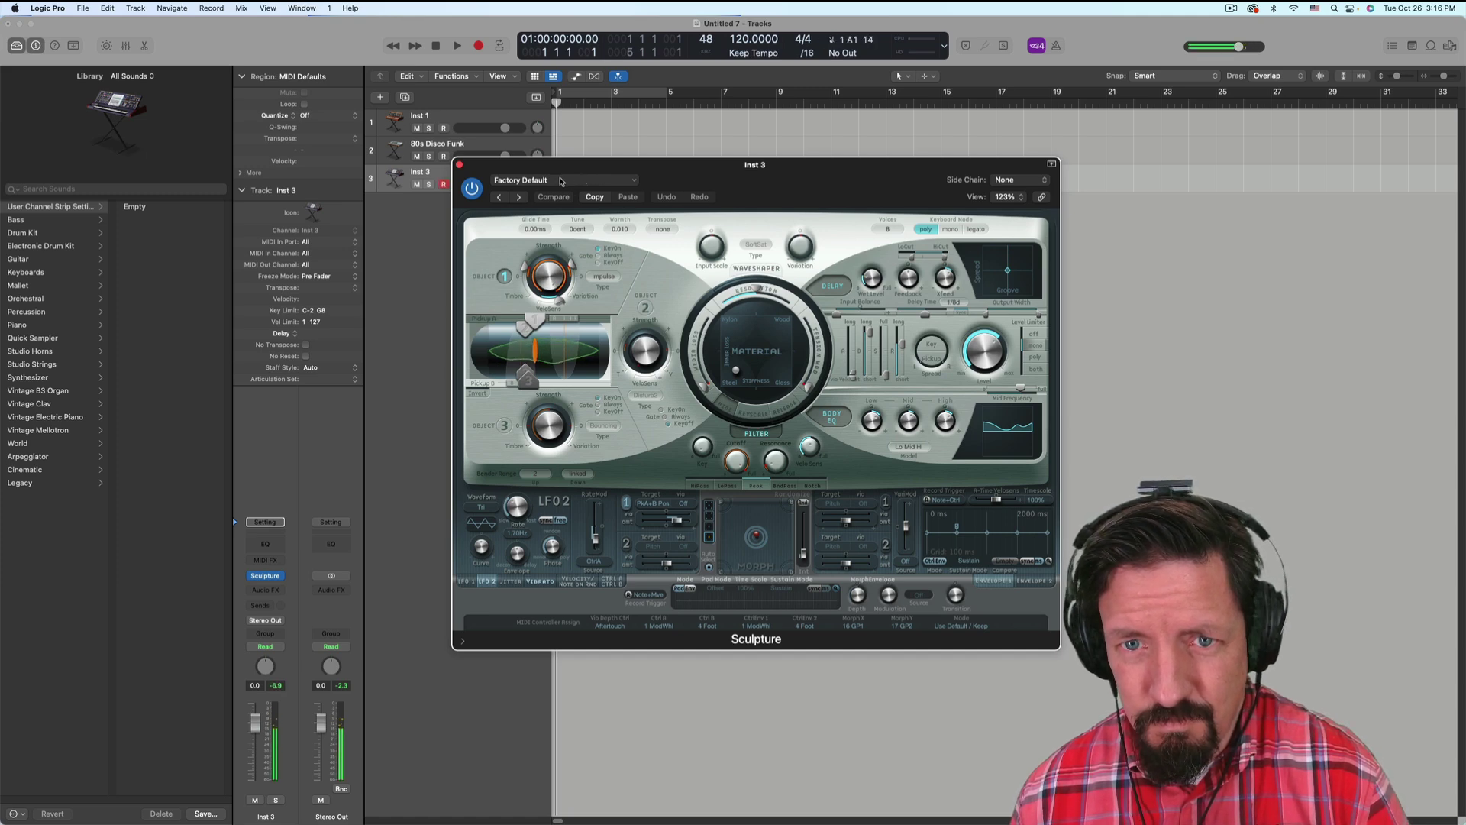
Step: Step through Sculpture presets to Mayday Bass, close the plug-in, and select Inst 1
{"action": "left_click", "coordinate": [517, 198]}
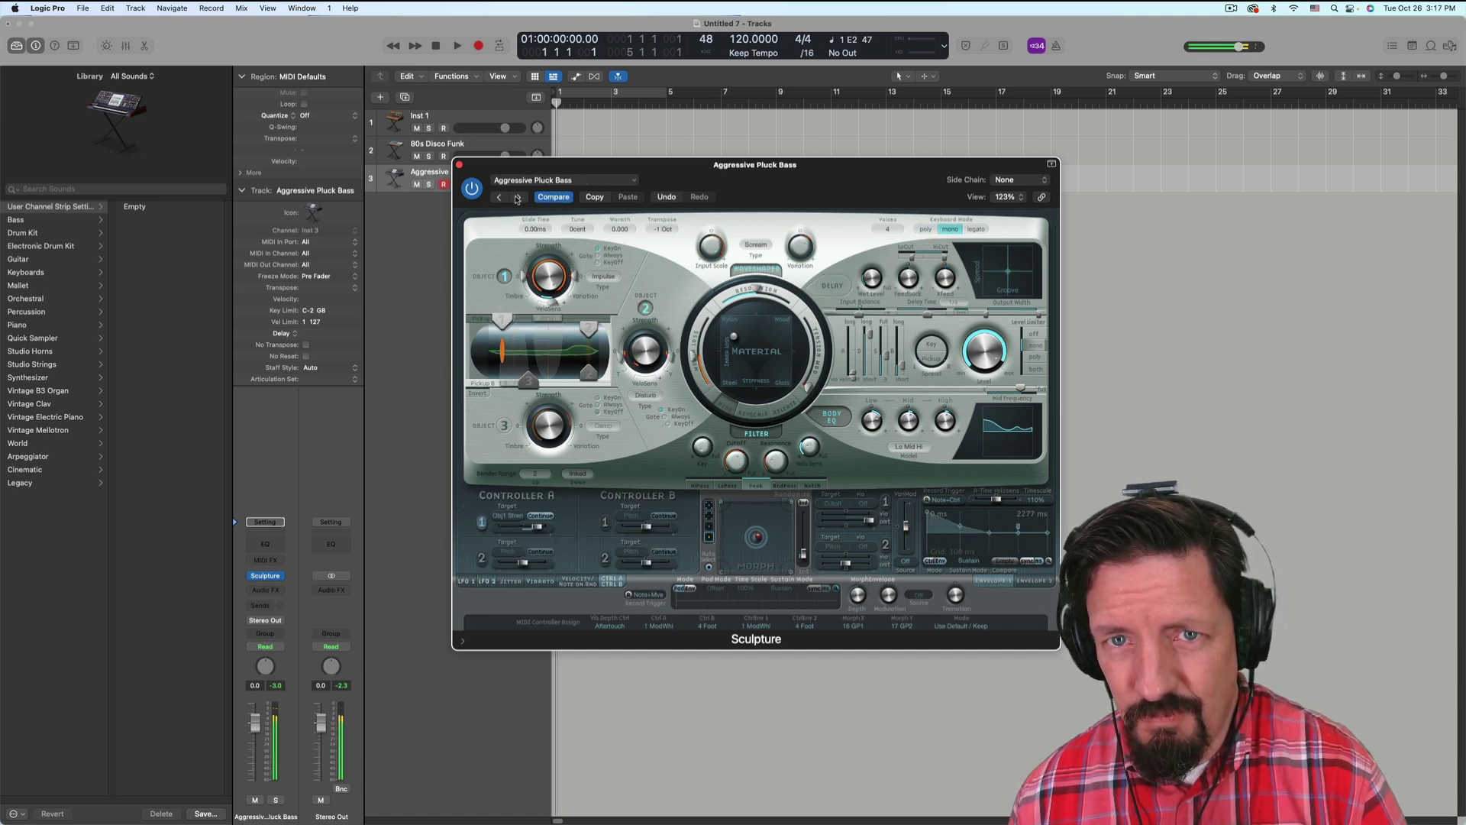
{"action": "left_click", "coordinate": [517, 198]}
{"action": "left_click", "coordinate": [517, 198]}
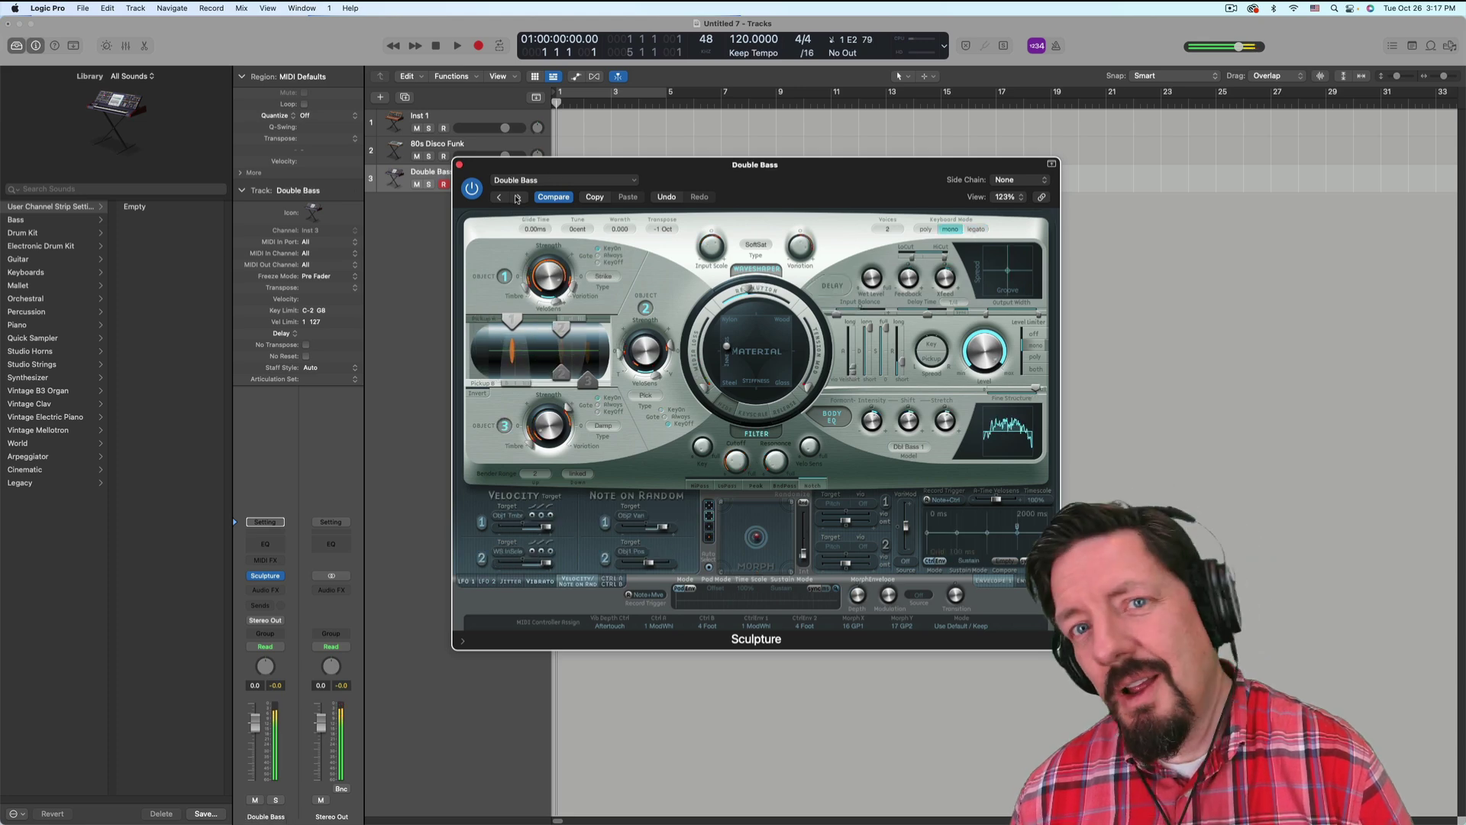
{"action": "left_click", "coordinate": [518, 198]}
{"action": "left_click", "coordinate": [517, 198]}
{"action": "left_click", "coordinate": [518, 198]}
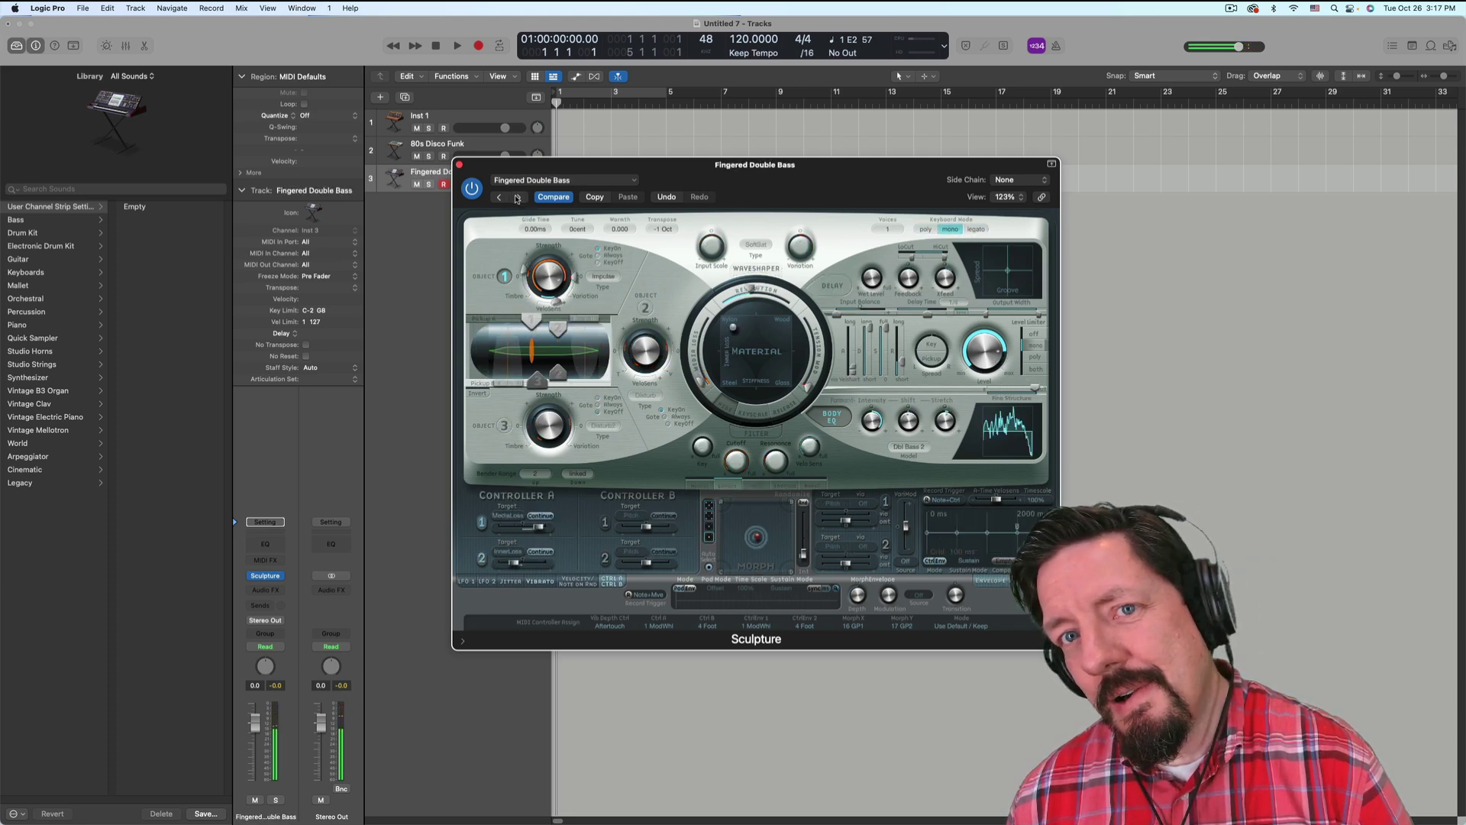
{"action": "left_click", "coordinate": [518, 197]}
{"action": "left_click", "coordinate": [518, 198]}
{"action": "left_click", "coordinate": [518, 198]}
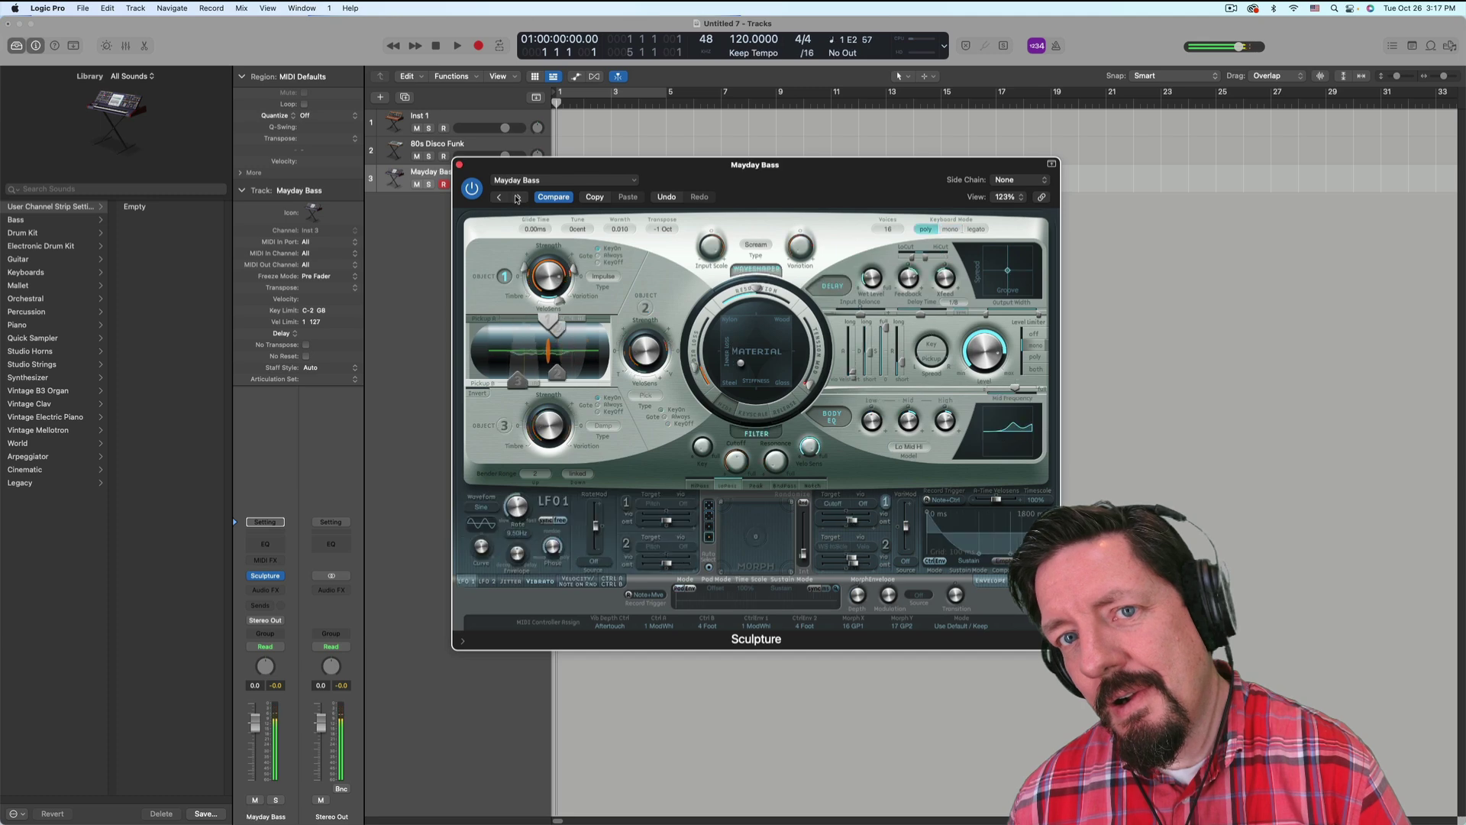
{"action": "left_click", "coordinate": [459, 165]}
{"action": "left_click", "coordinate": [471, 116]}
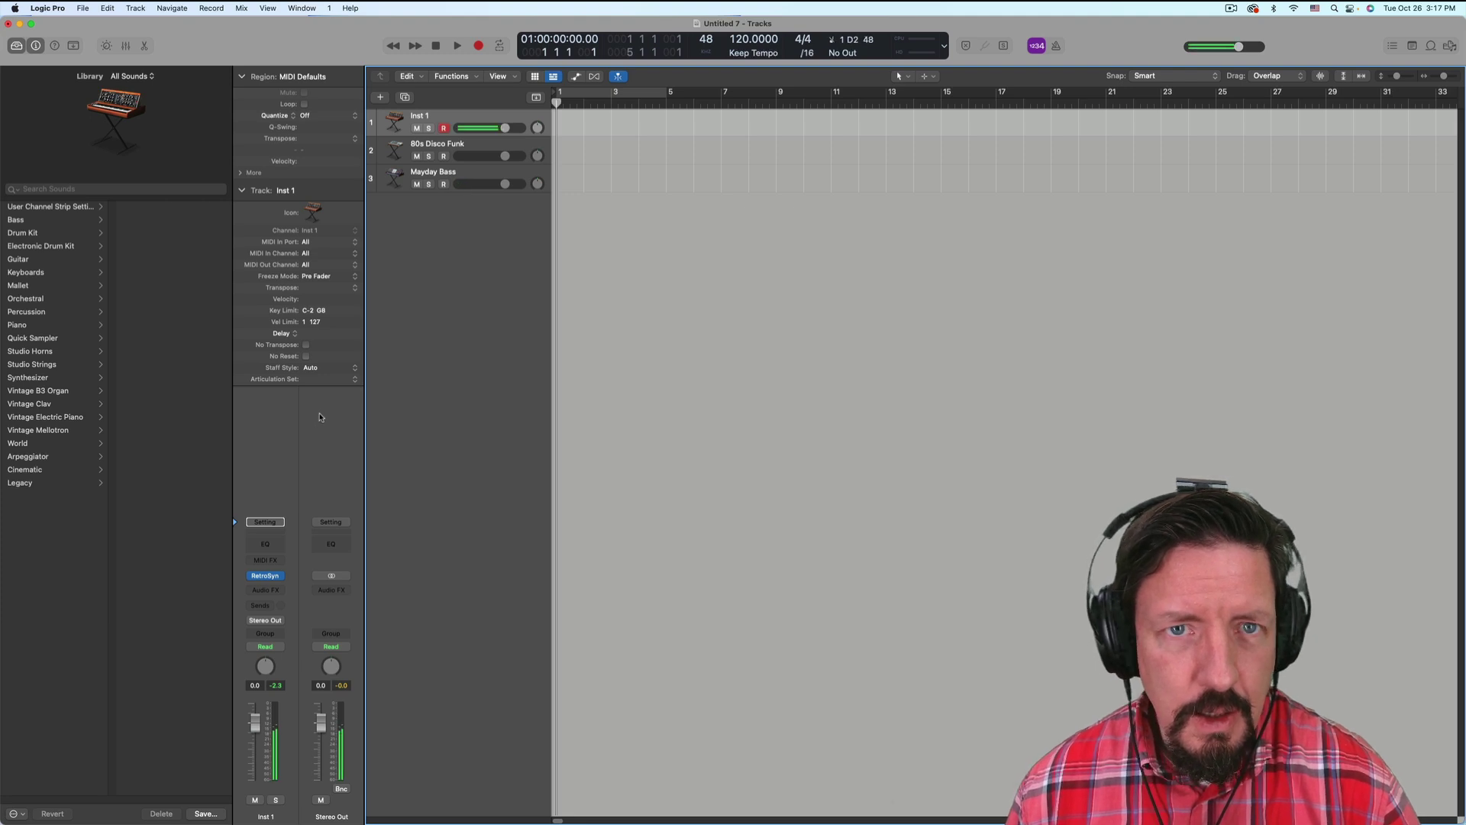
Step: Load the 04 Synth Strings > Eerie Strings preset in Inst 1's Retro Synth
{"action": "left_click", "coordinate": [272, 576]}
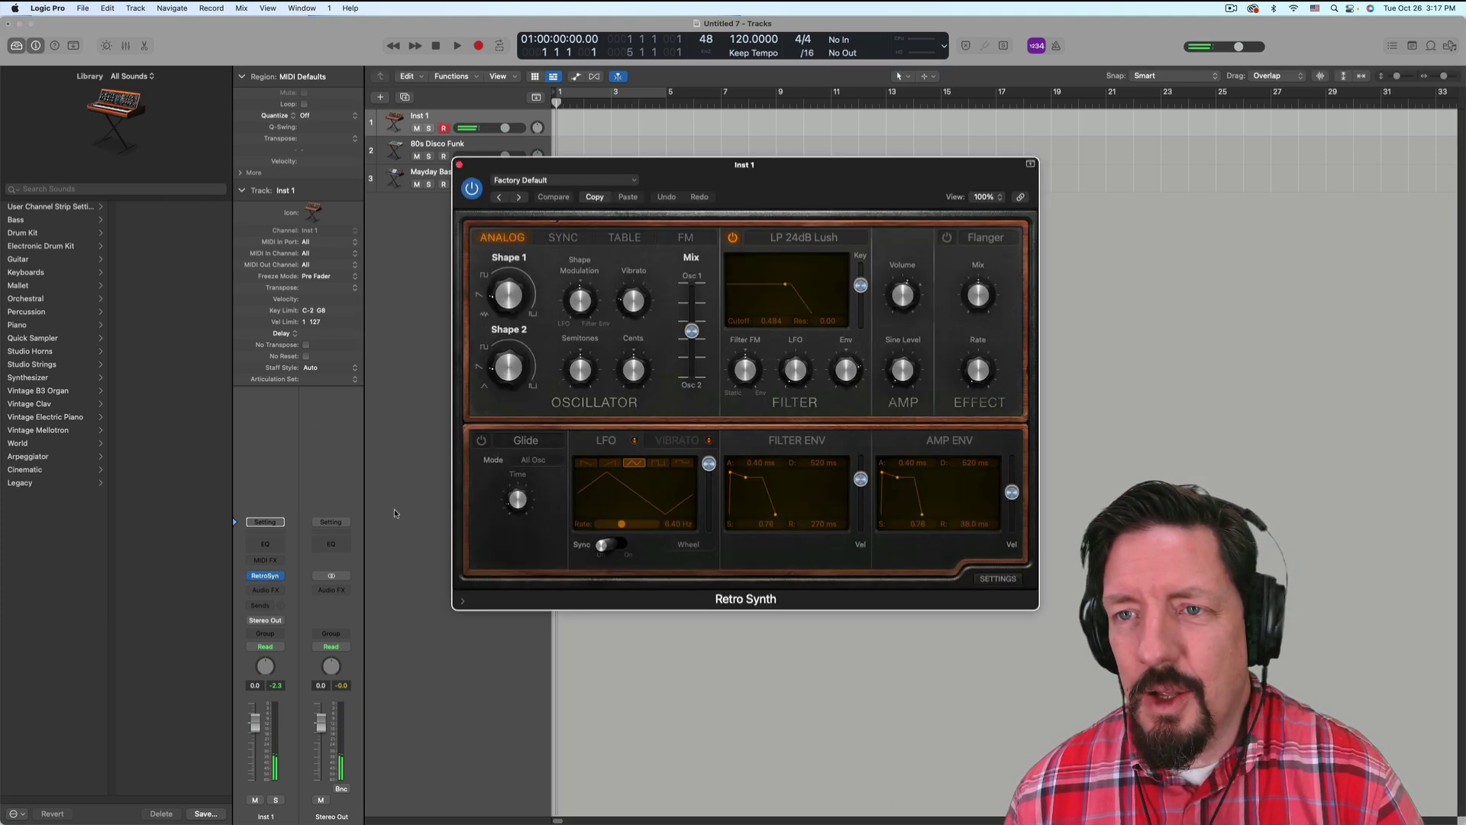
{"action": "left_click", "coordinate": [536, 183]}
{"action": "mouse_move", "coordinate": [562, 452]}
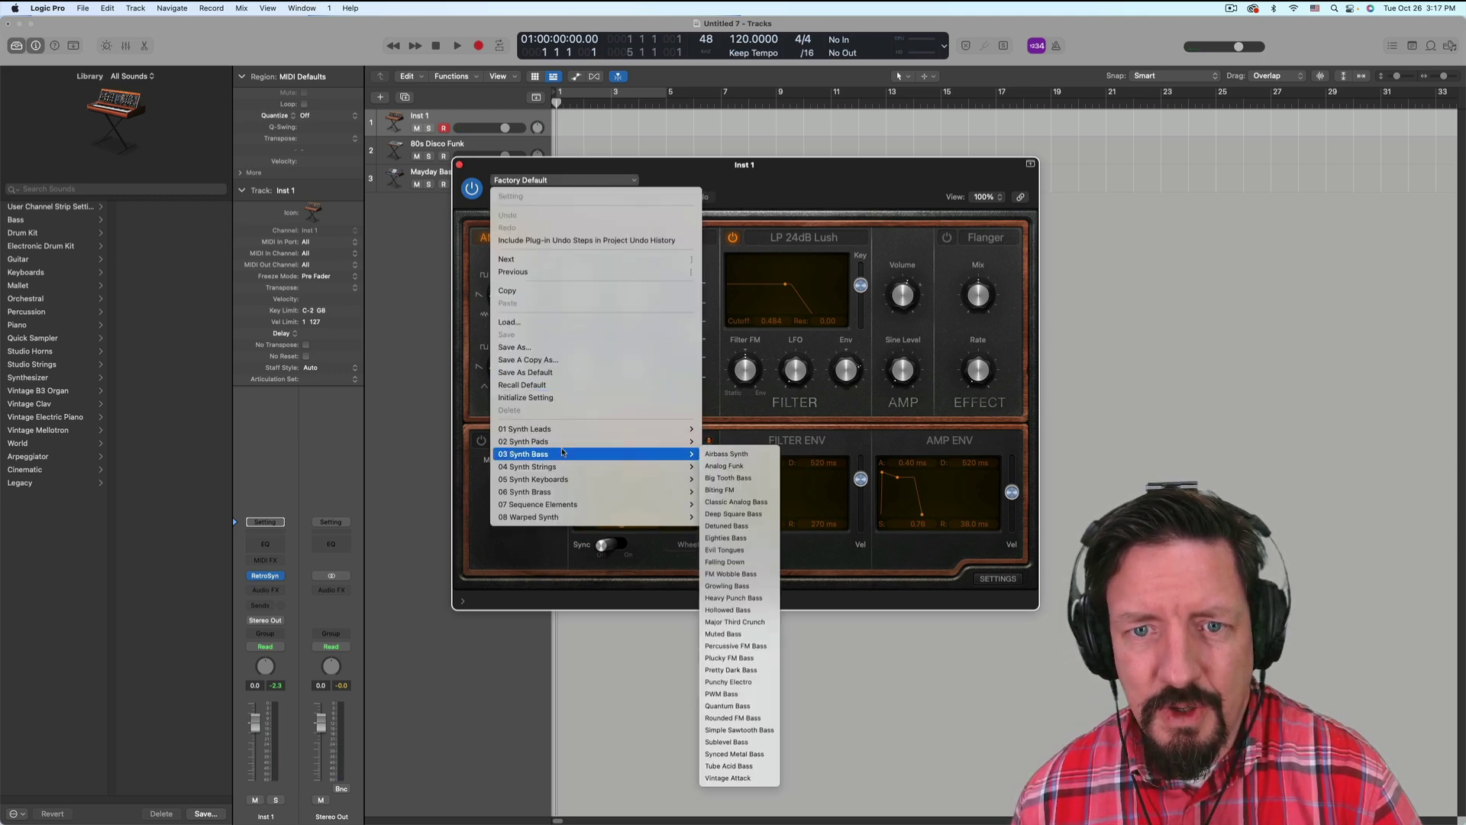
{"action": "left_click", "coordinate": [727, 489]}
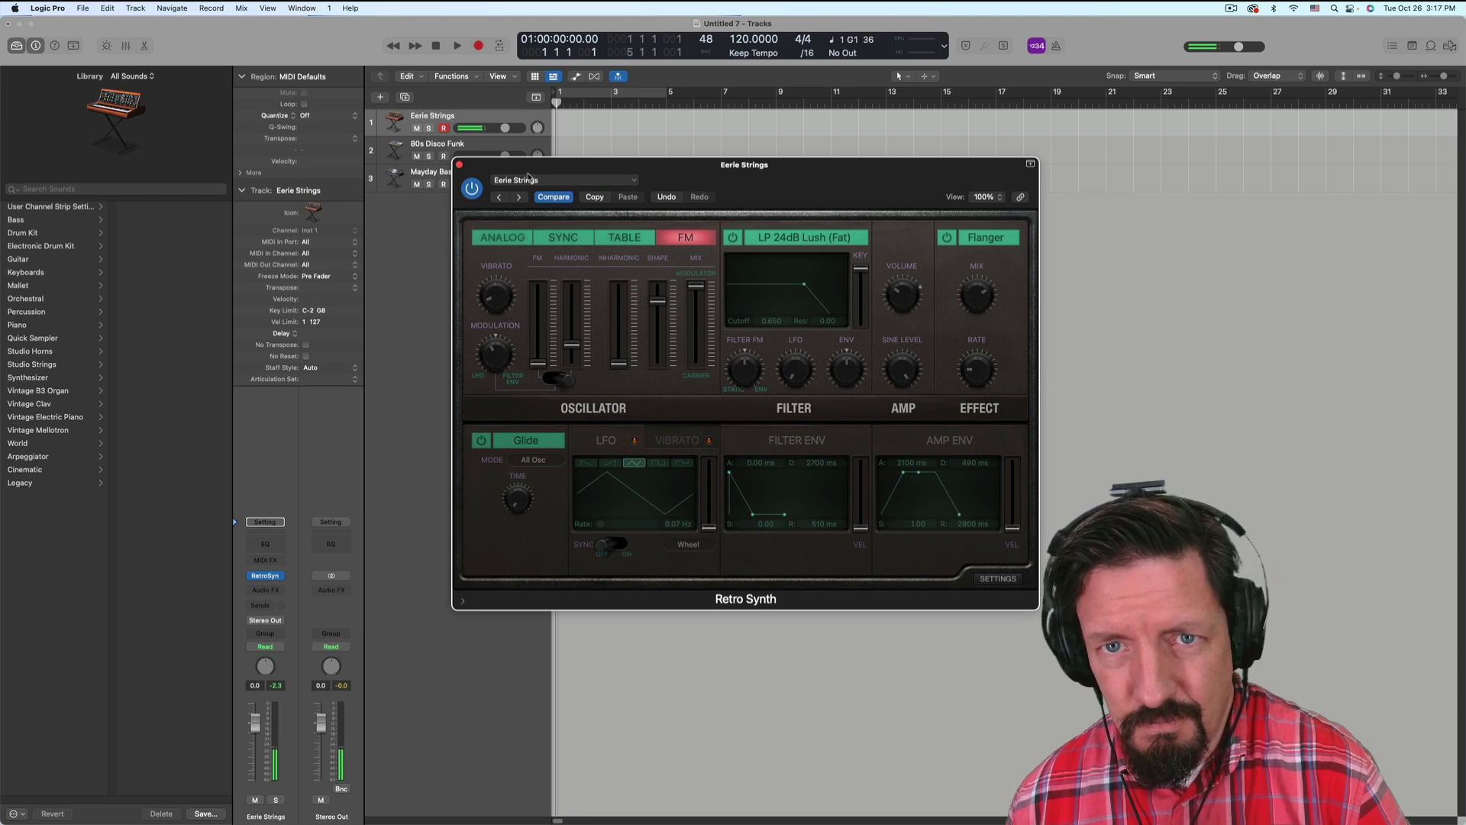
Step: Step forward through the presets to Calming Bells and close the synth window
{"action": "left_click", "coordinate": [518, 198]}
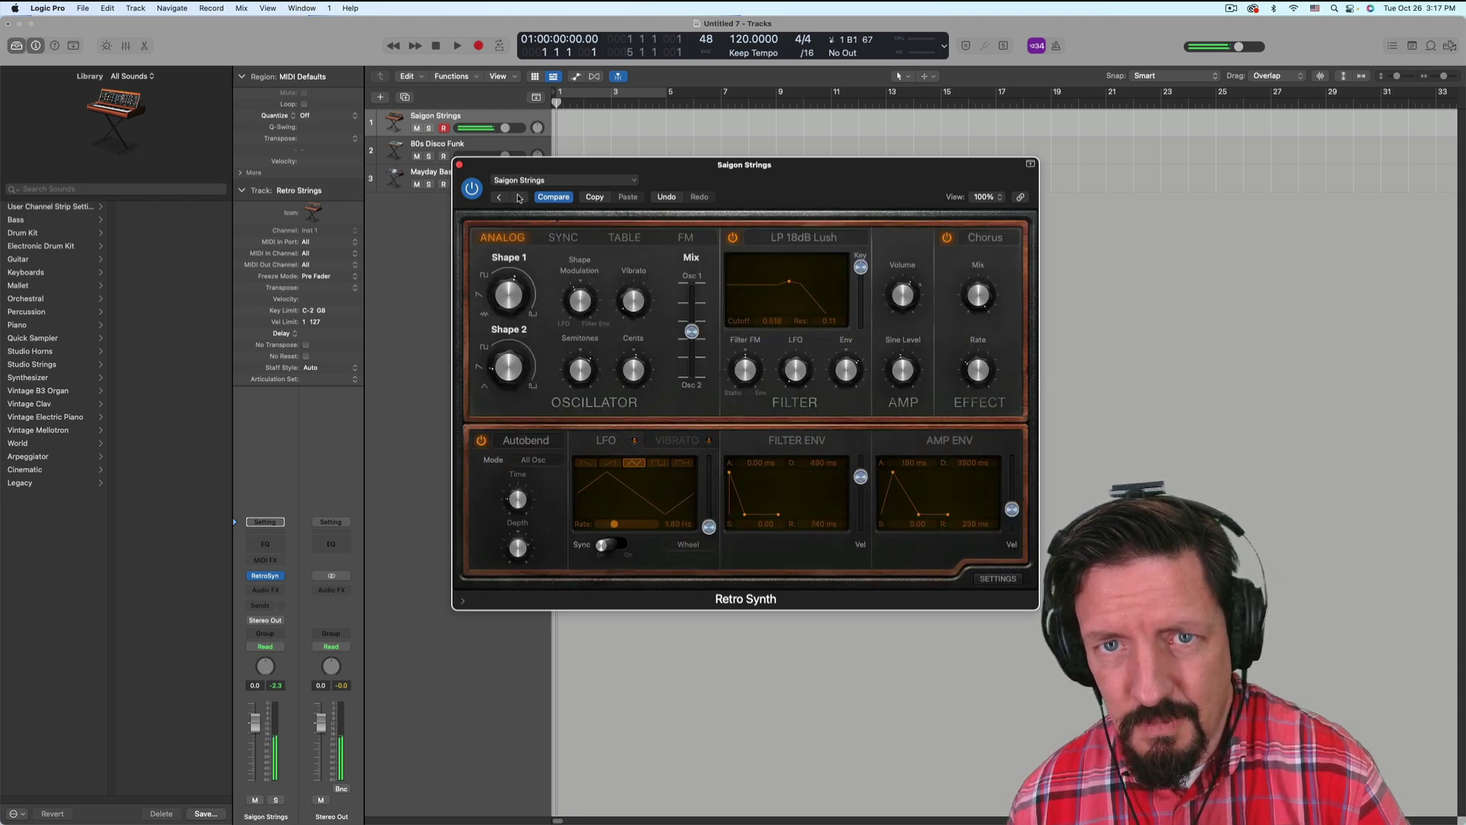
{"action": "left_click", "coordinate": [519, 198]}
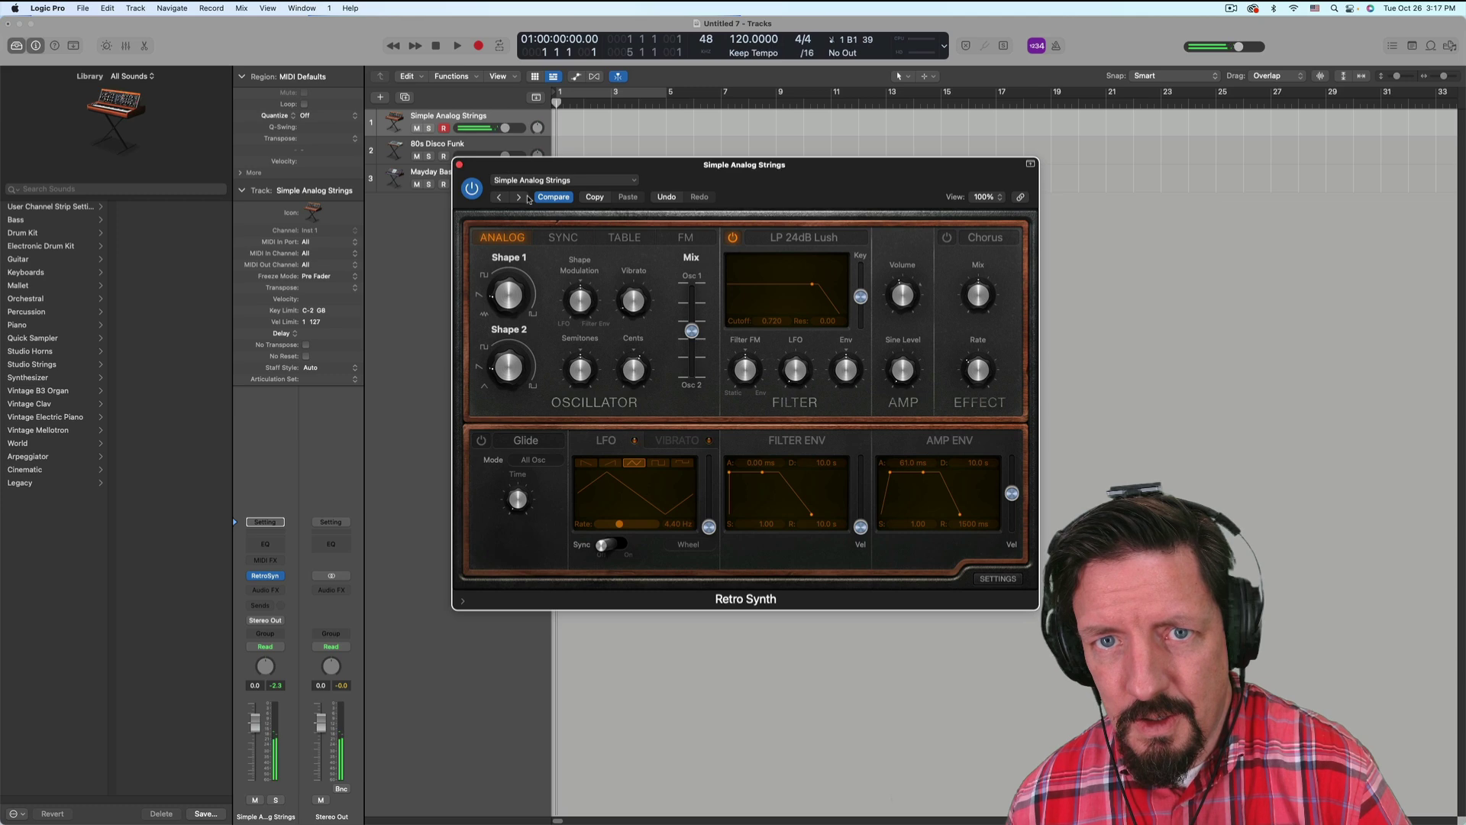
{"action": "left_click", "coordinate": [519, 198]}
{"action": "left_click", "coordinate": [519, 198]}
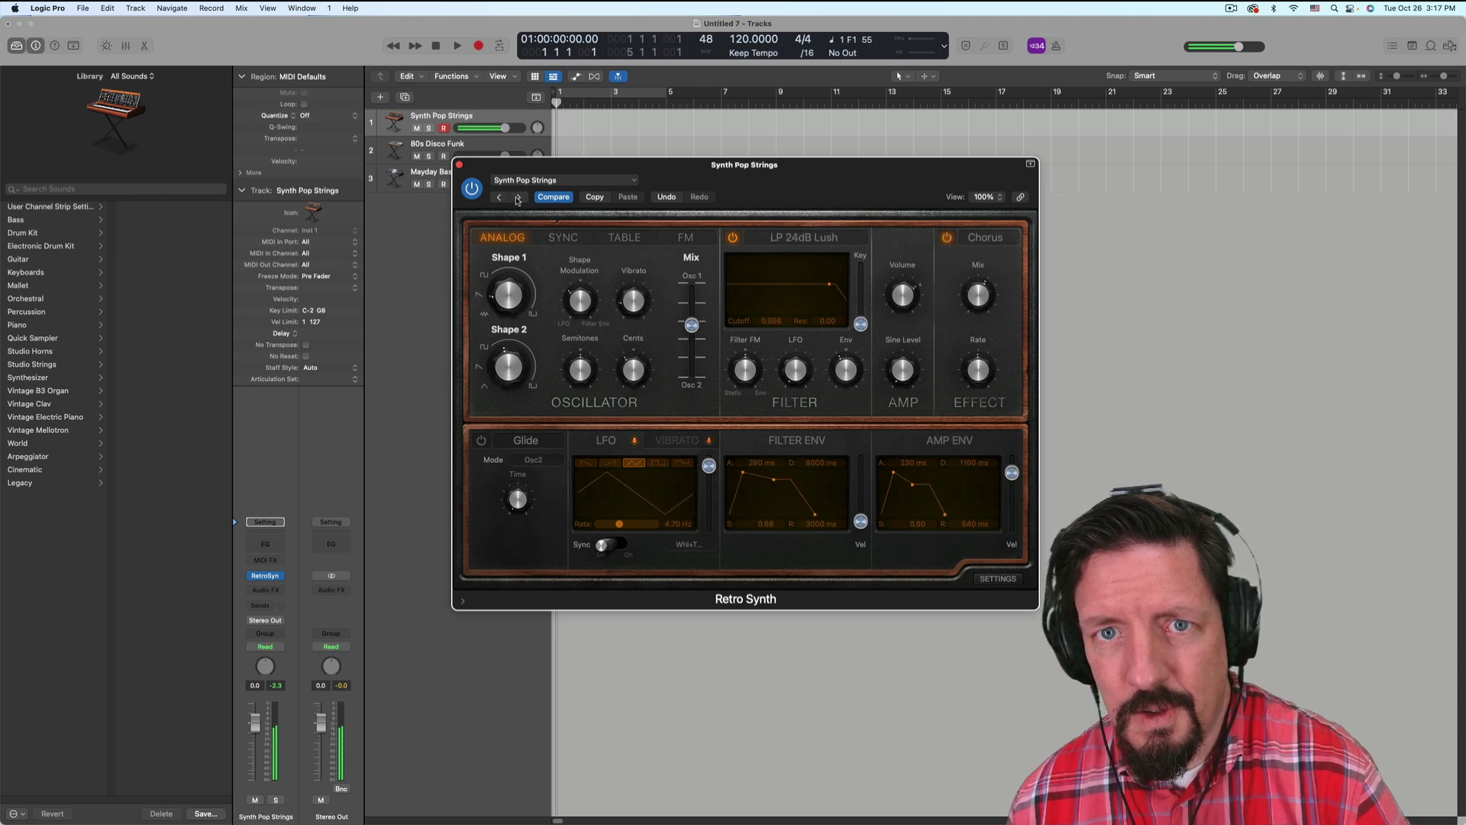
{"action": "left_click", "coordinate": [519, 198]}
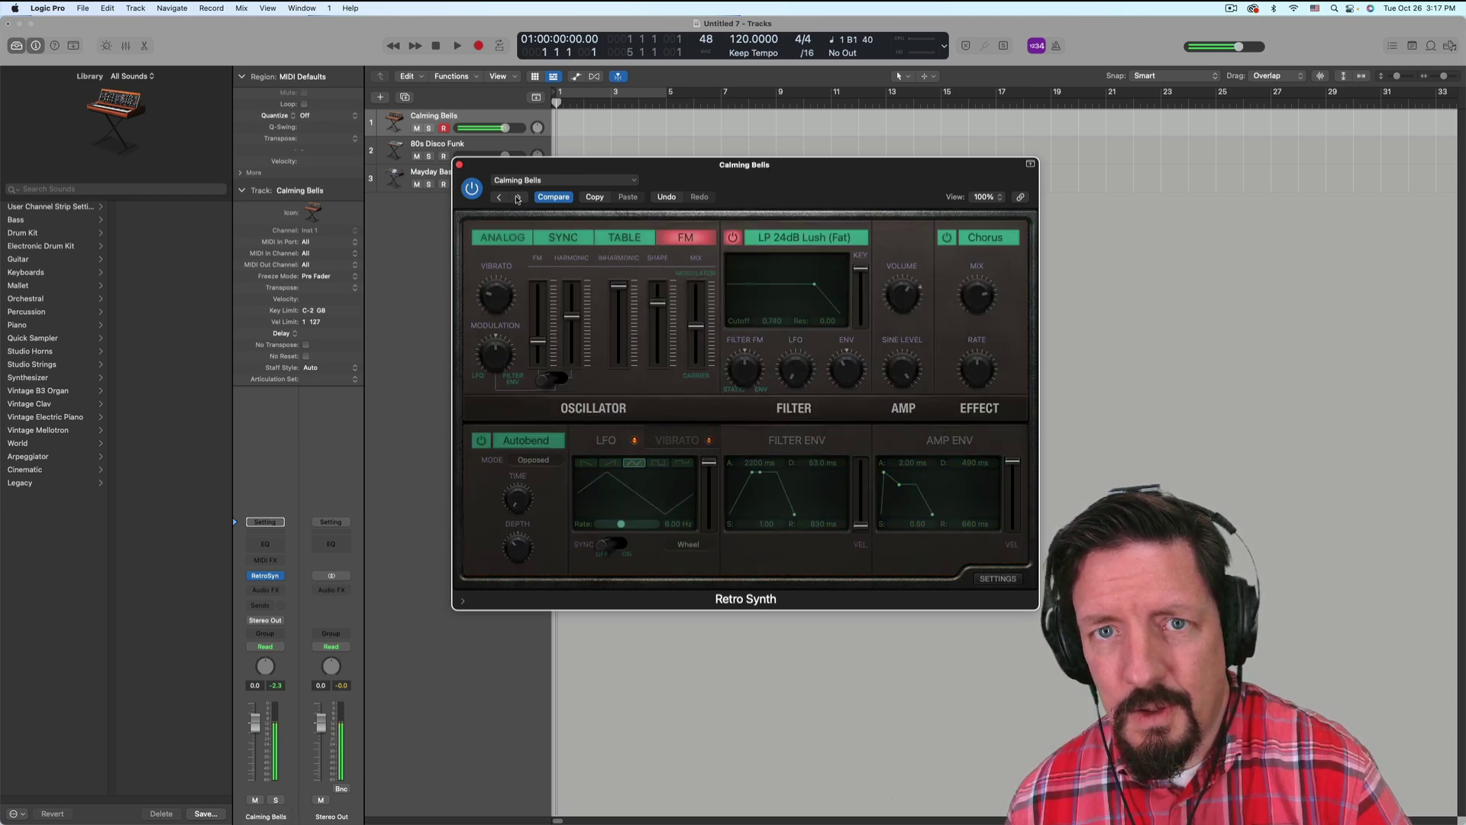
{"action": "left_click", "coordinate": [459, 165]}
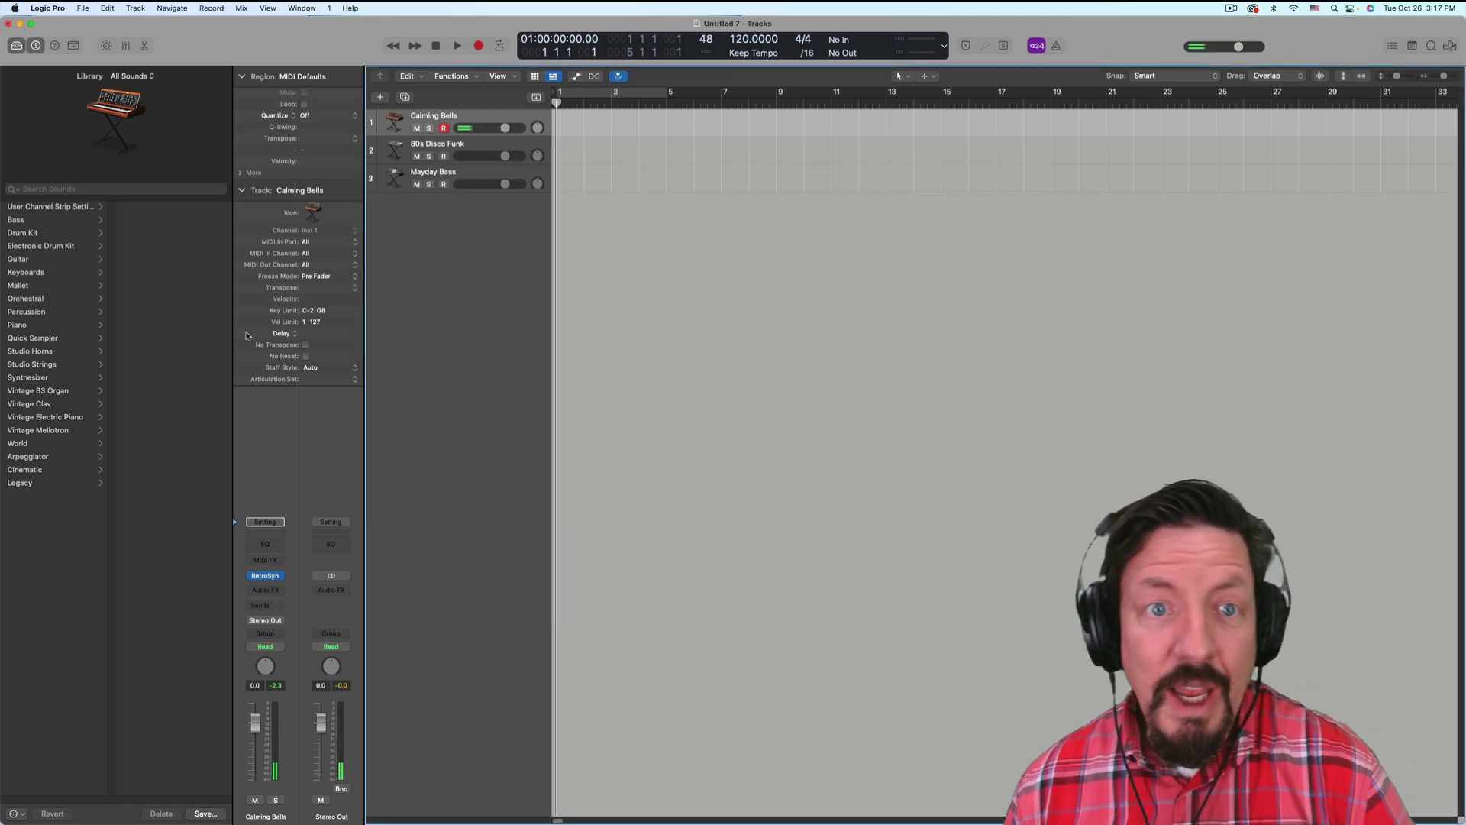
Step: Set Calming Bells' MIDI input to the Seaquence port on channel 1
{"action": "left_click", "coordinate": [351, 243]}
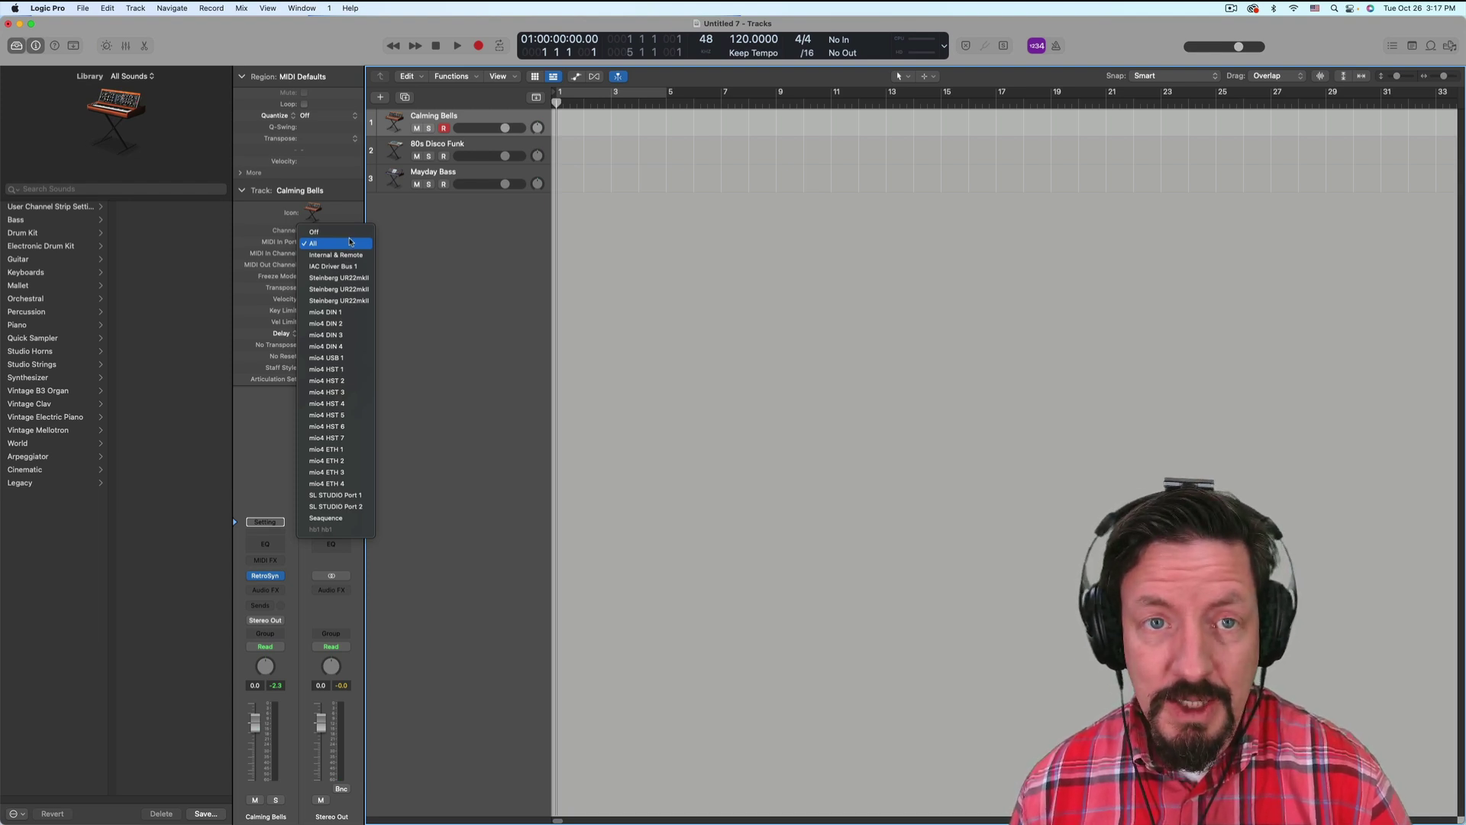
{"action": "left_click", "coordinate": [329, 518]}
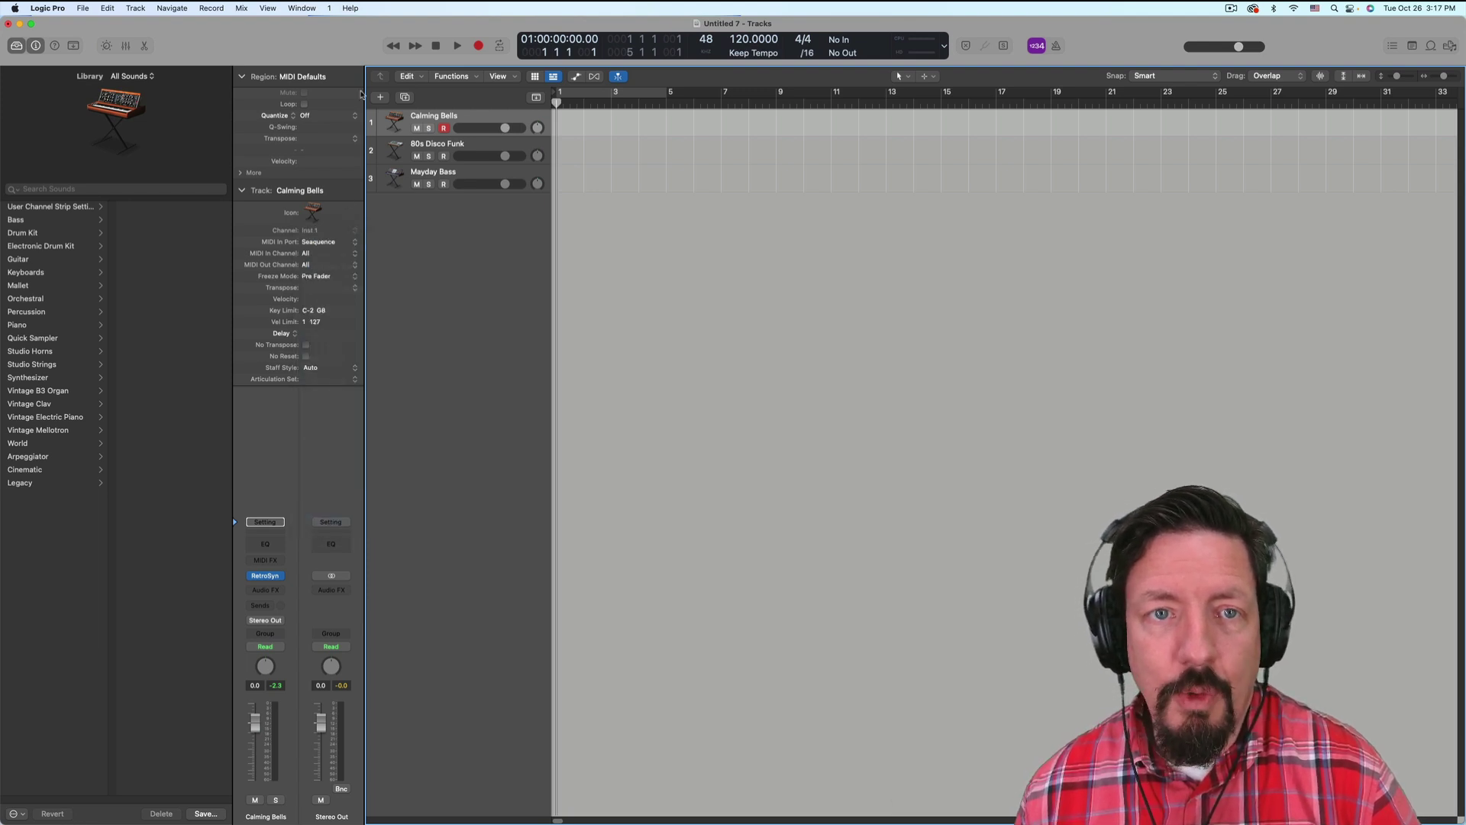
{"action": "left_click", "coordinate": [328, 252]}
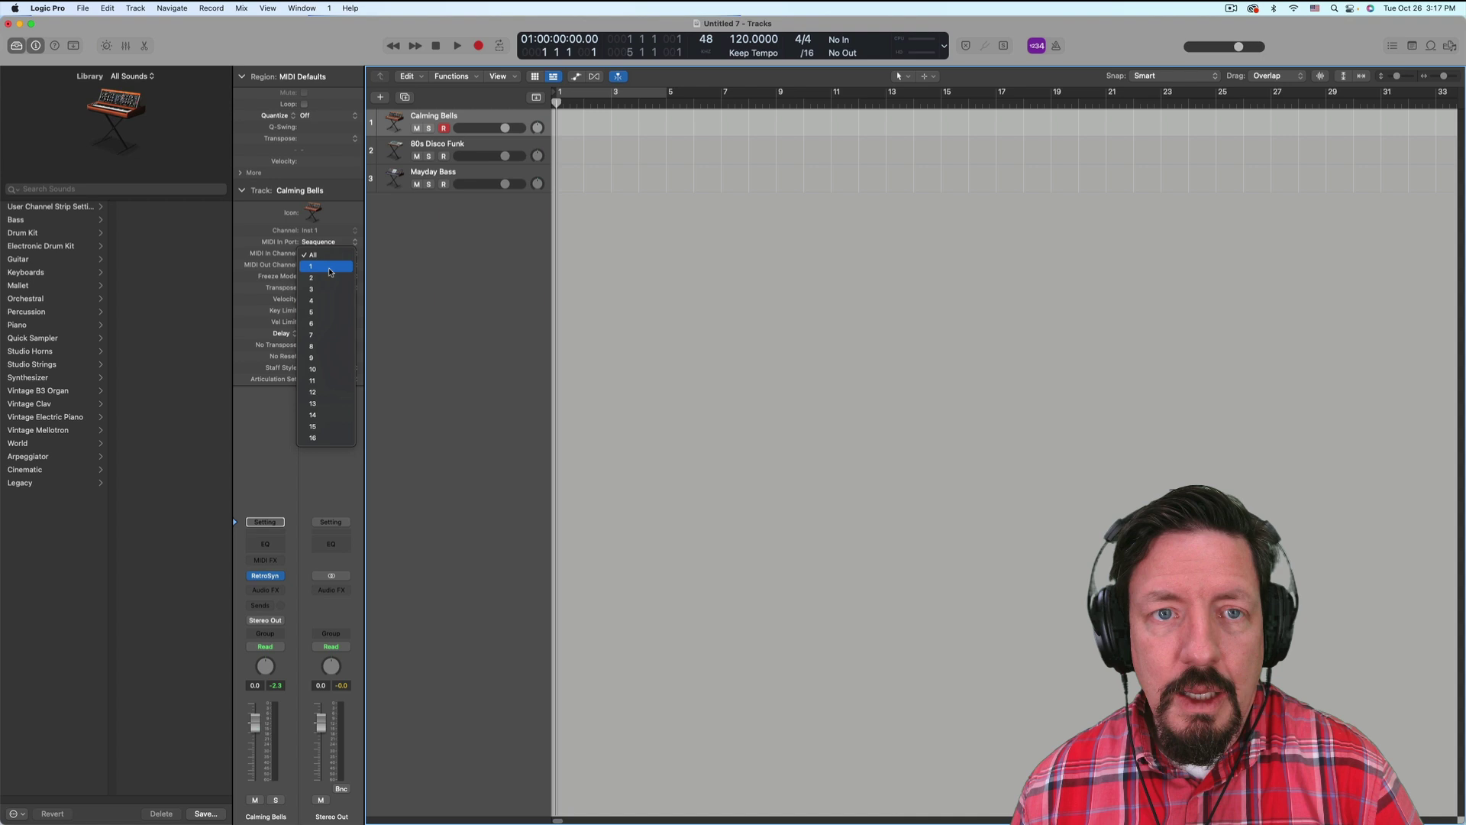
{"action": "left_click", "coordinate": [328, 264]}
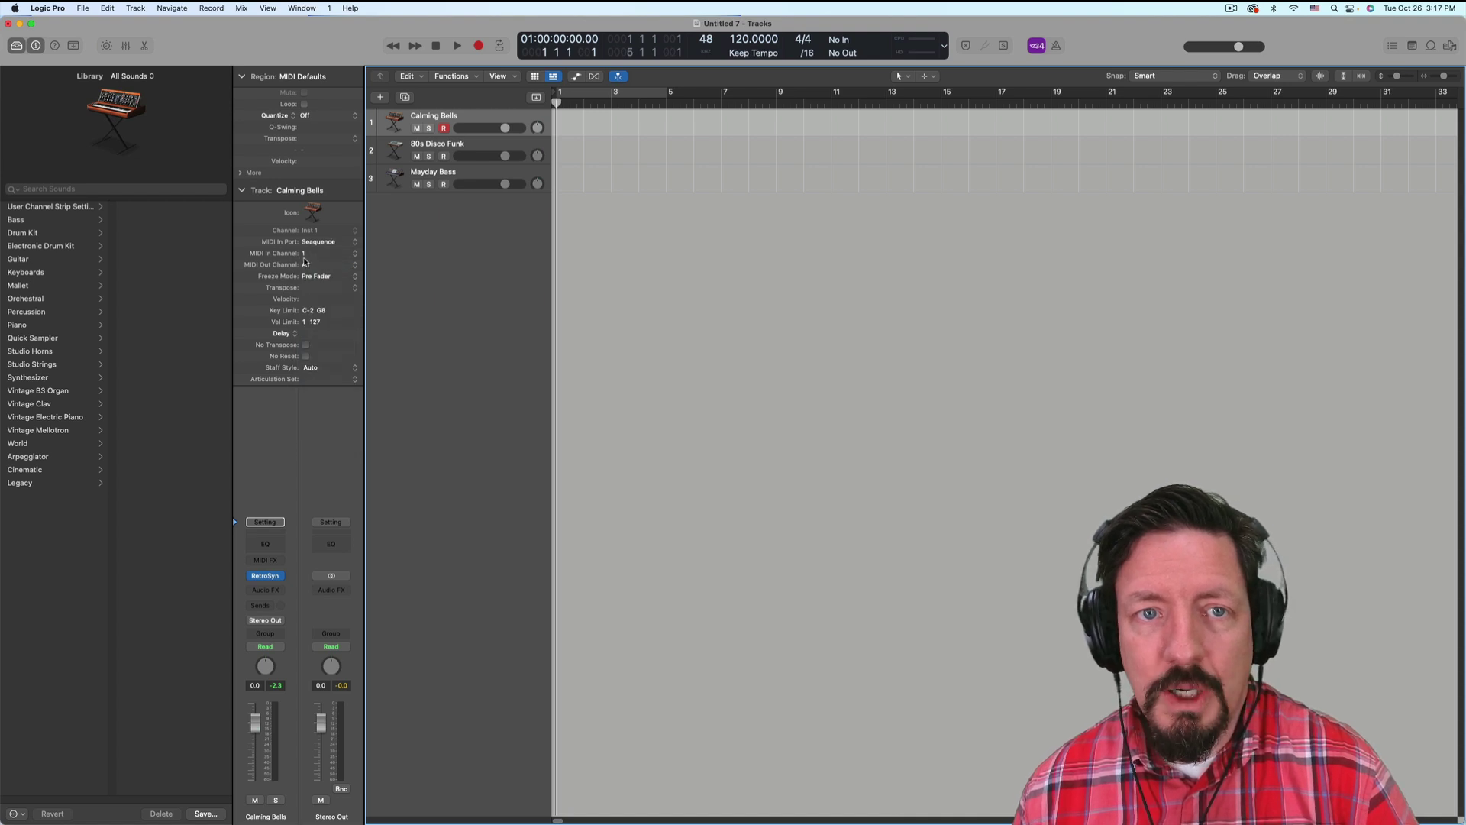
Step: Set 80s Disco Funk's MIDI input to the Seaquence port on channel 2
{"action": "left_click", "coordinate": [457, 146]}
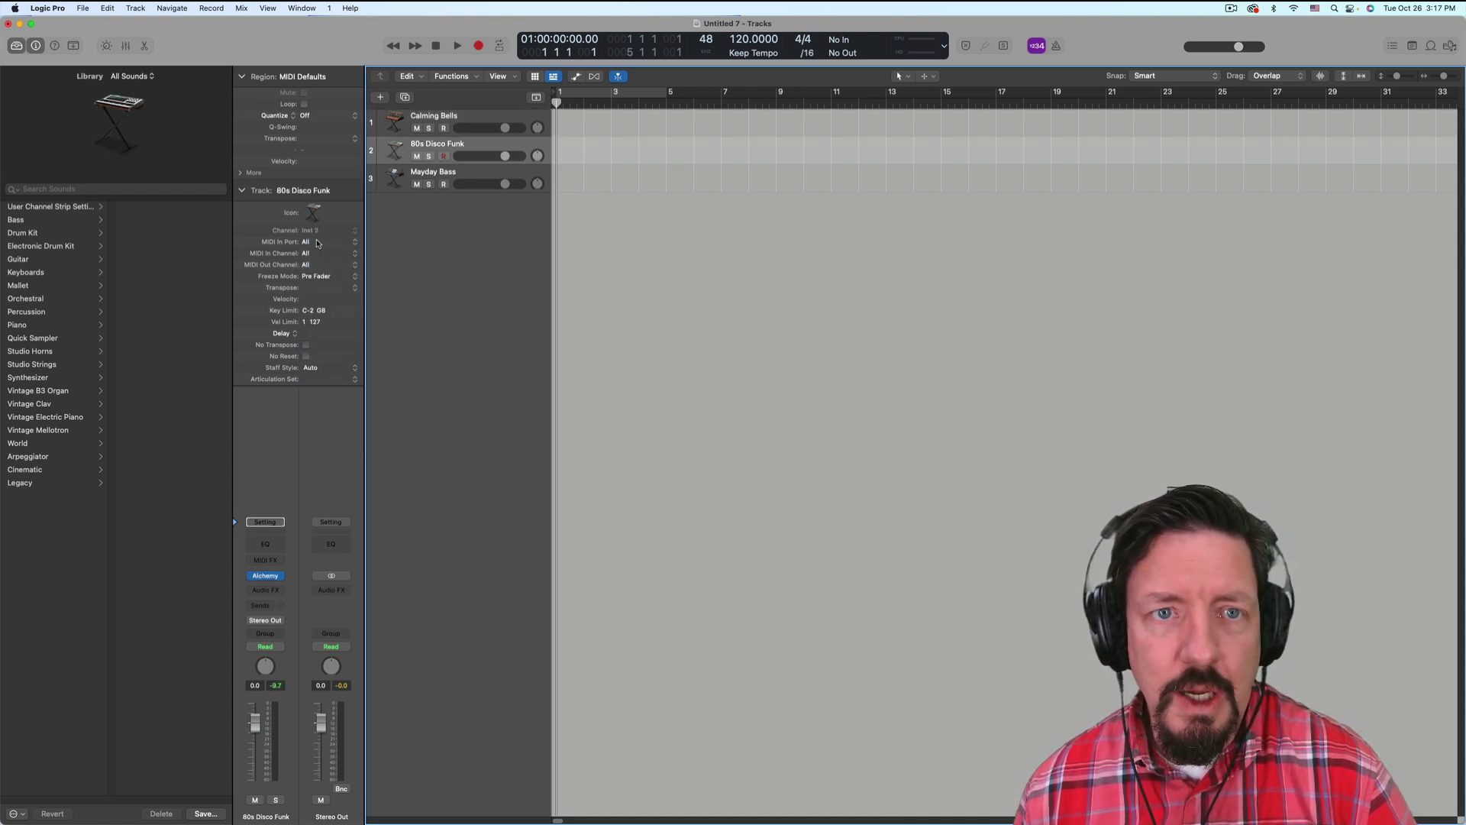
{"action": "left_click", "coordinate": [320, 241]}
{"action": "left_click", "coordinate": [326, 518]}
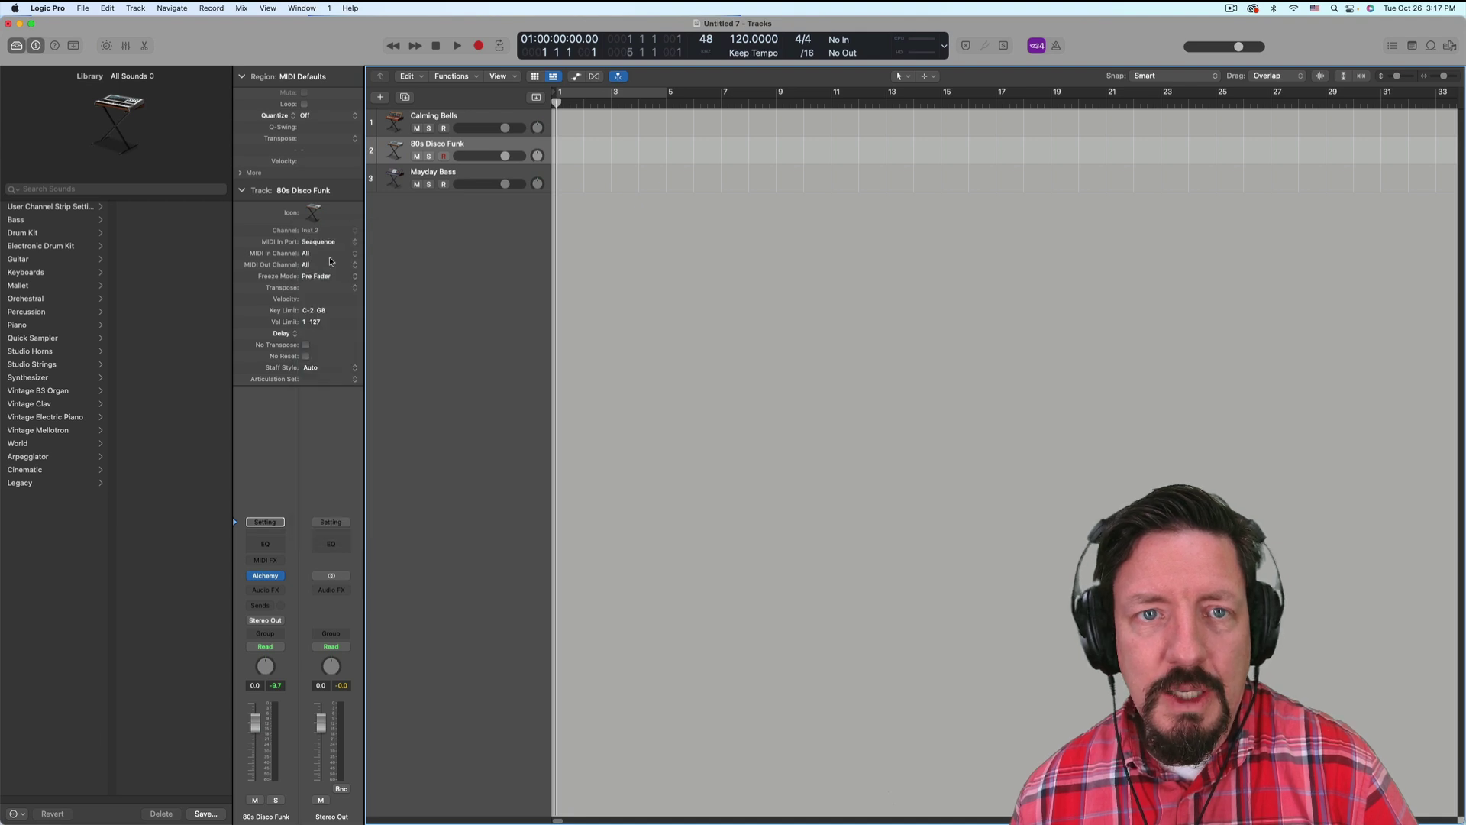
{"action": "left_click", "coordinate": [323, 258]}
{"action": "left_click", "coordinate": [323, 276]}
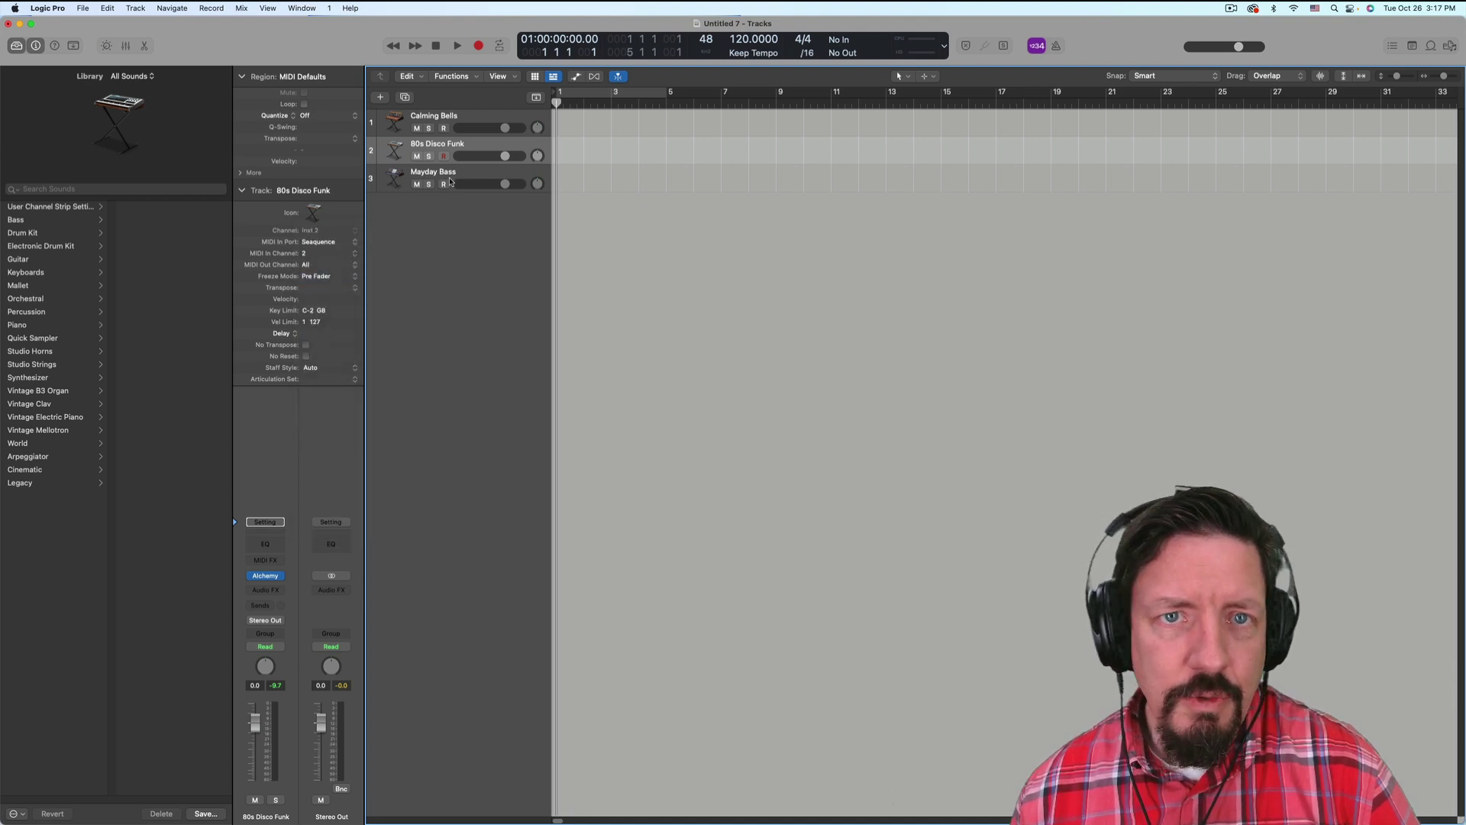
Step: Set Mayday Bass's MIDI input to the Seaquence port on channel 3
{"action": "left_click", "coordinate": [450, 172]}
{"action": "left_click", "coordinate": [319, 241]}
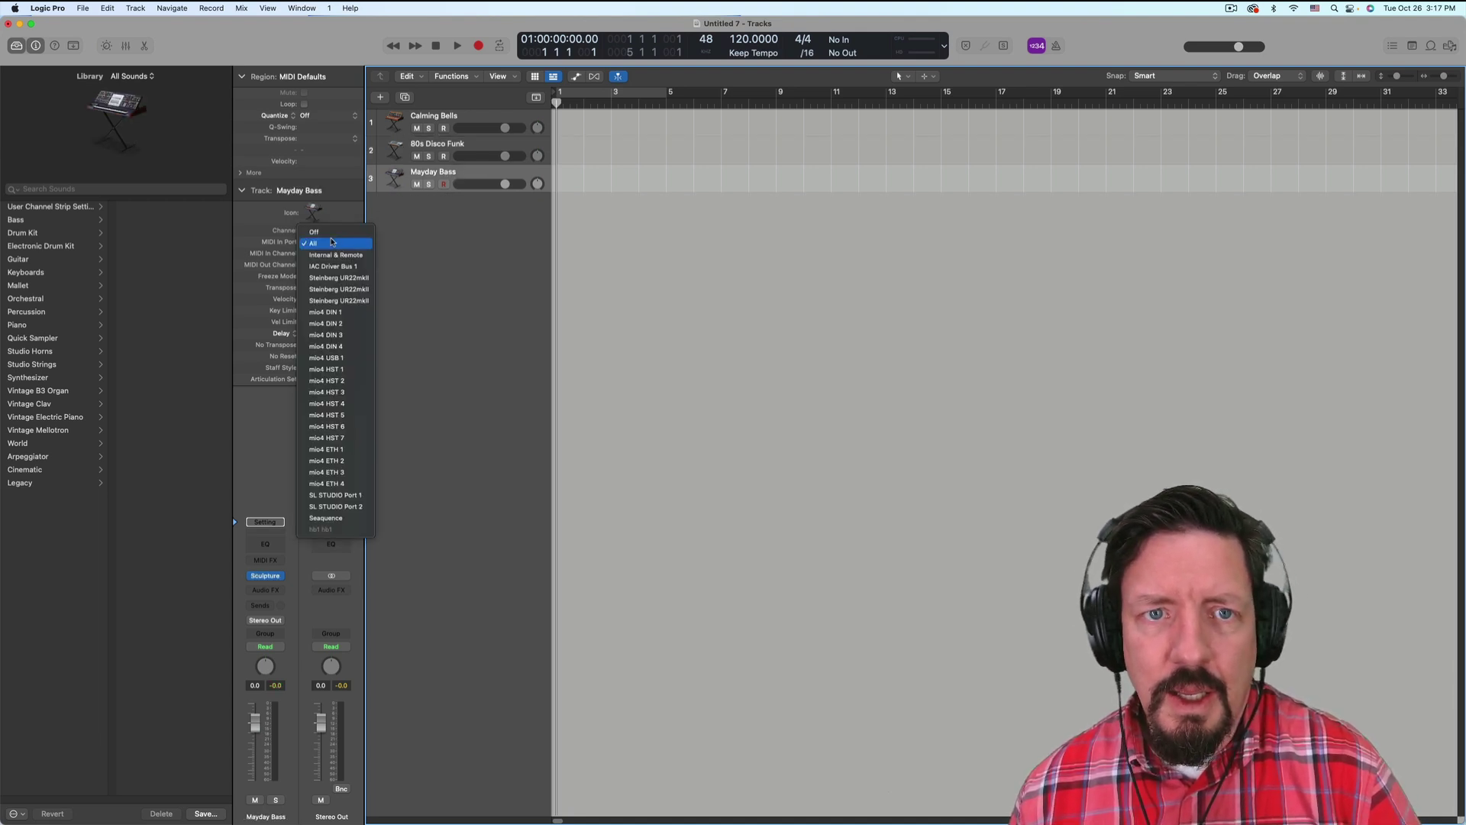
{"action": "left_click", "coordinate": [315, 519]}
{"action": "left_click", "coordinate": [341, 256]}
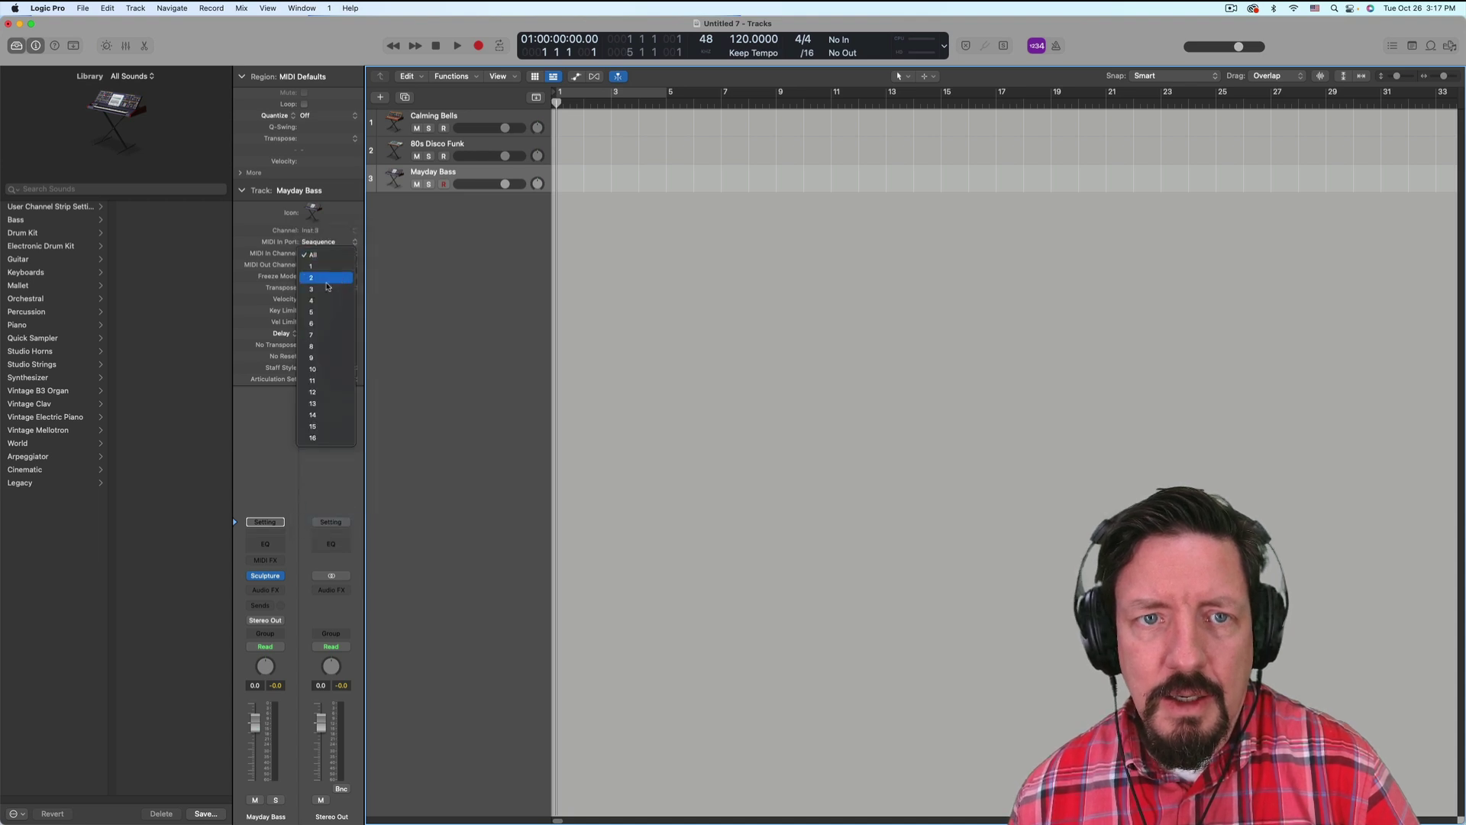
{"action": "left_click", "coordinate": [339, 288]}
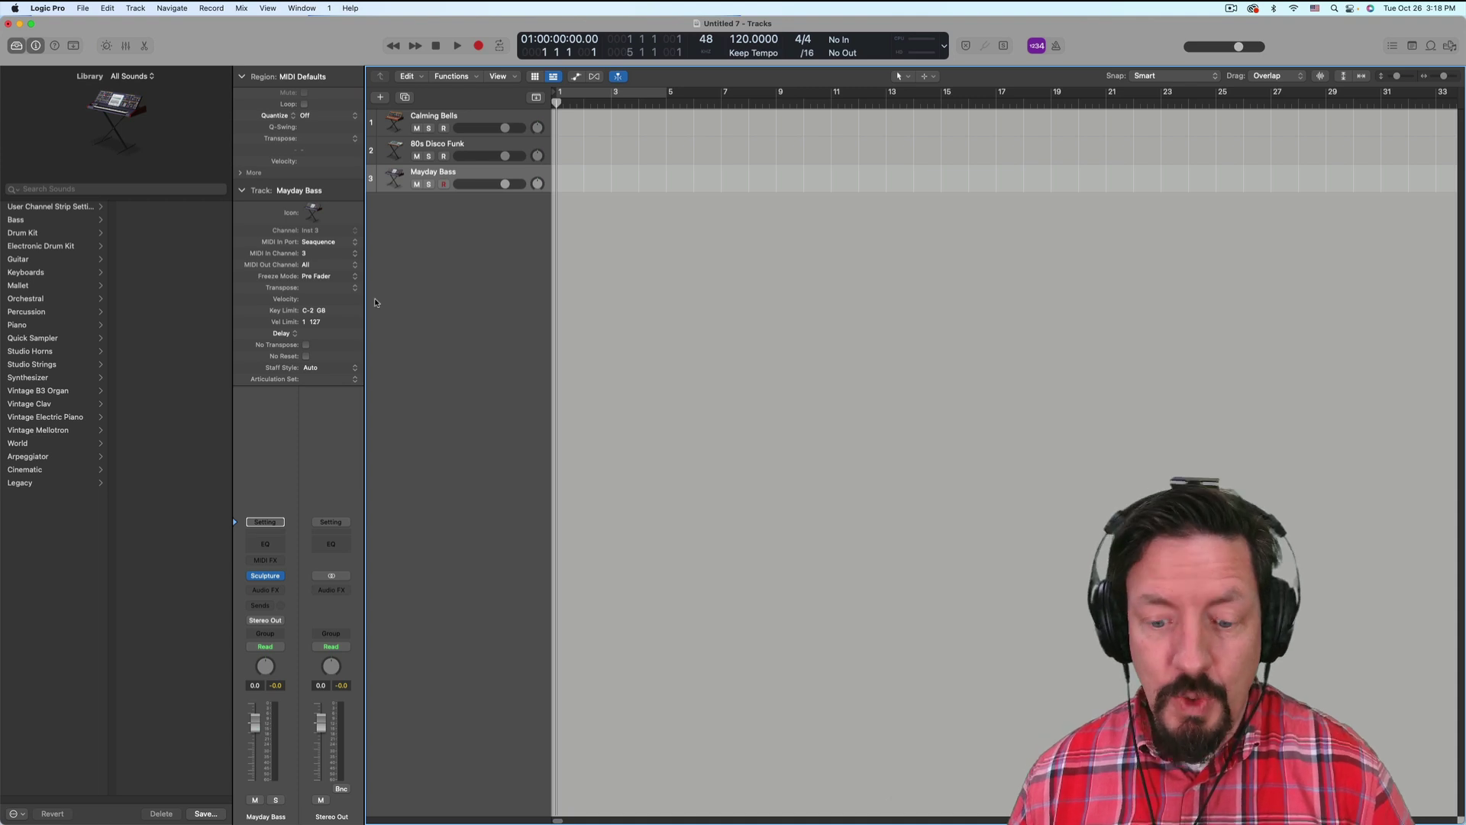
Step: Collapse Seaquence's key, volume and tempo panel, then bring Logic Pro back to the front
{"action": "key", "text": "super+Tab"}
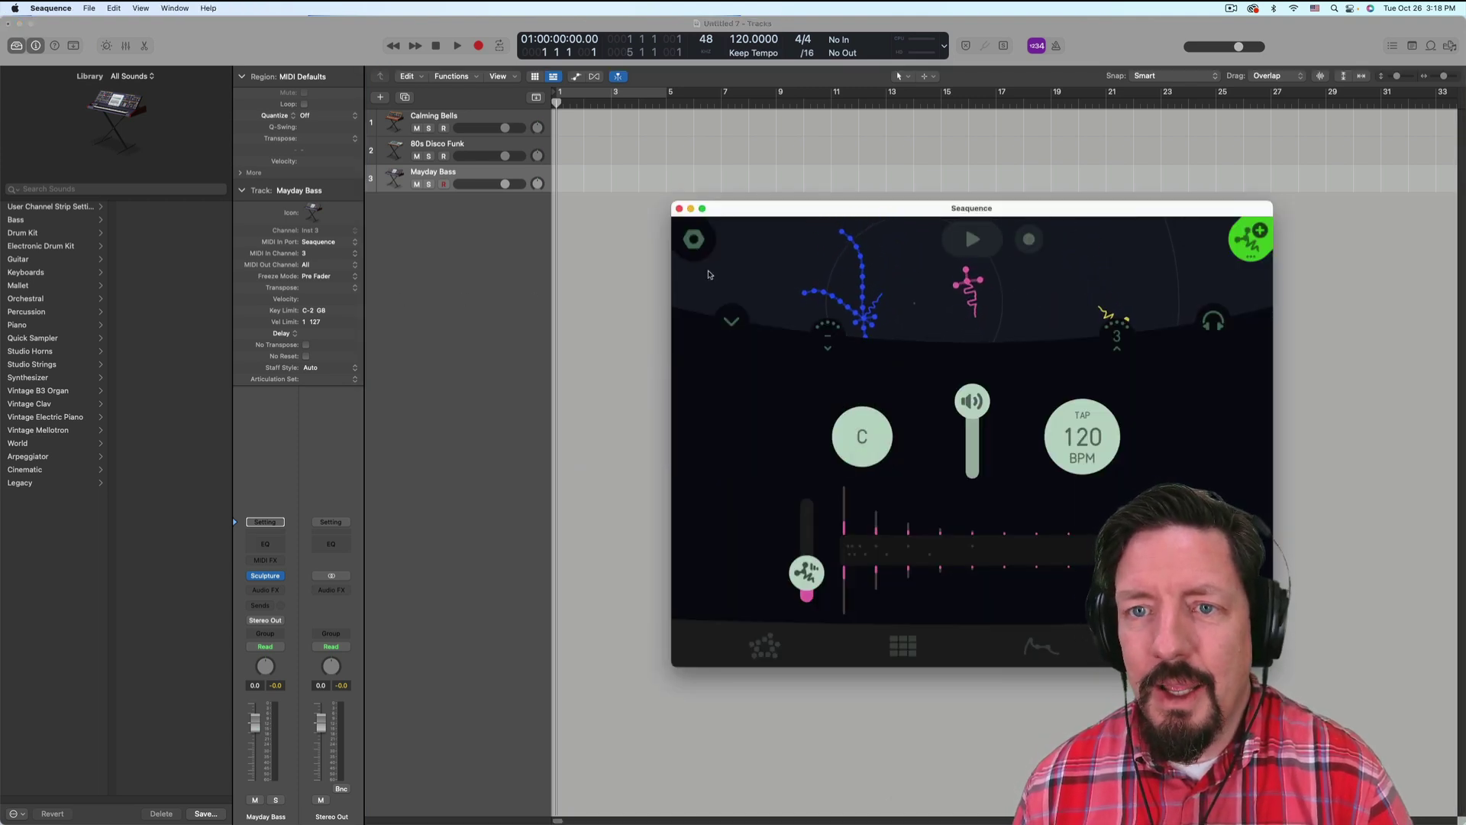
{"action": "left_click", "coordinate": [734, 323]}
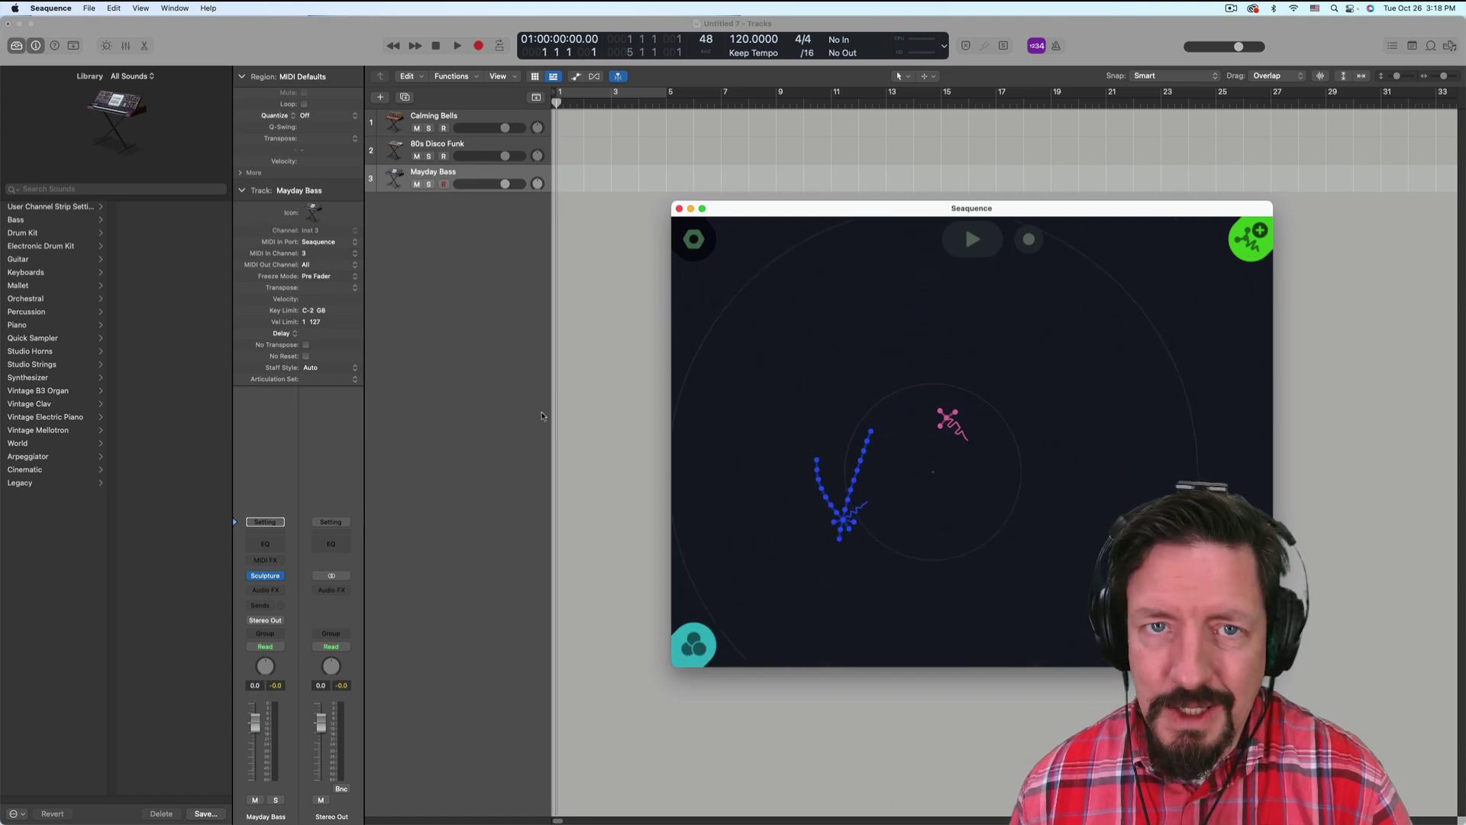
{"action": "left_click", "coordinate": [471, 298]}
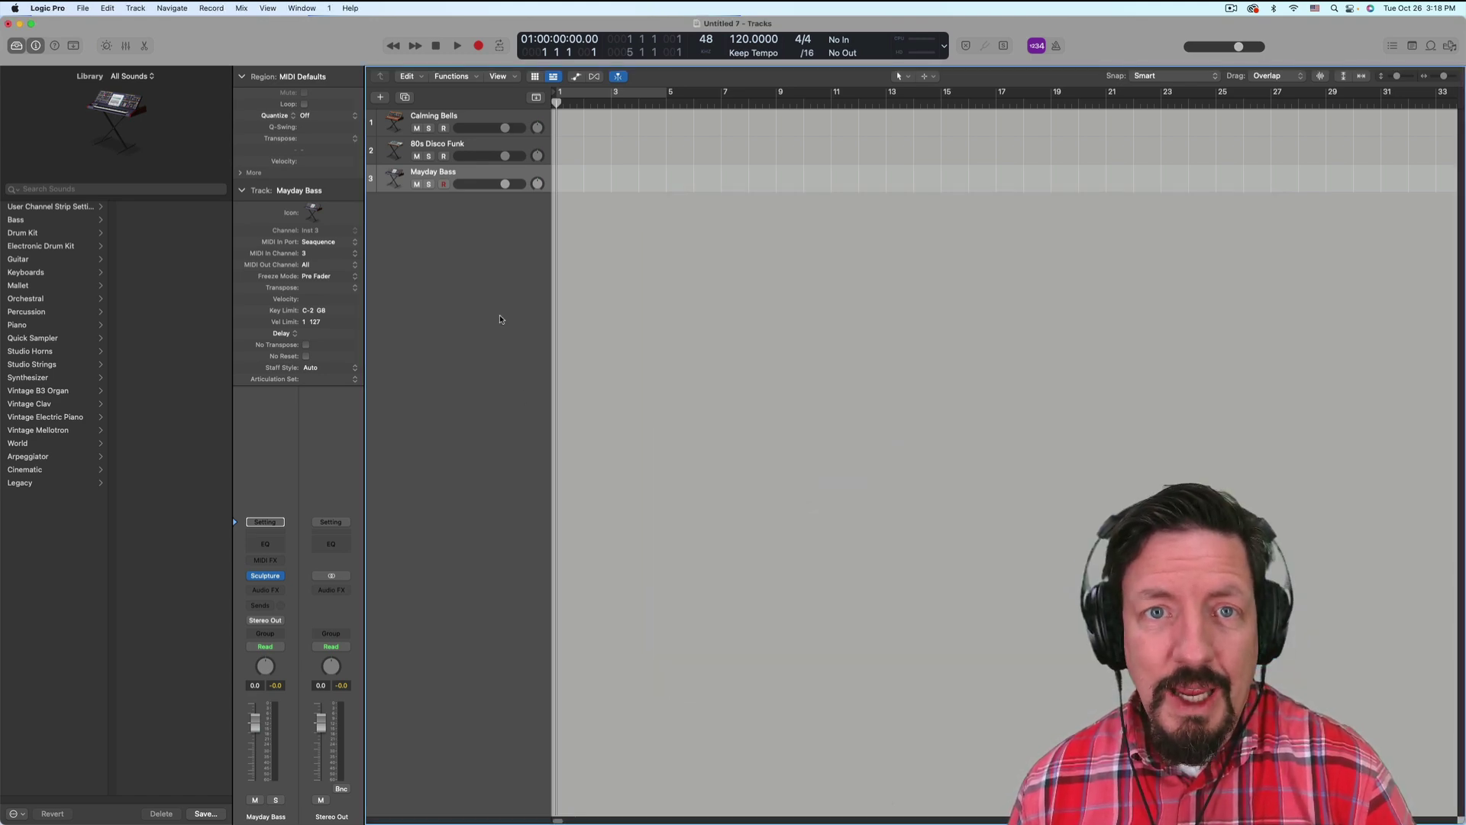
Step: Set the first MIDI sync destination in Project Settings > Synchronization to Seaquence
{"action": "left_click", "coordinate": [83, 8]}
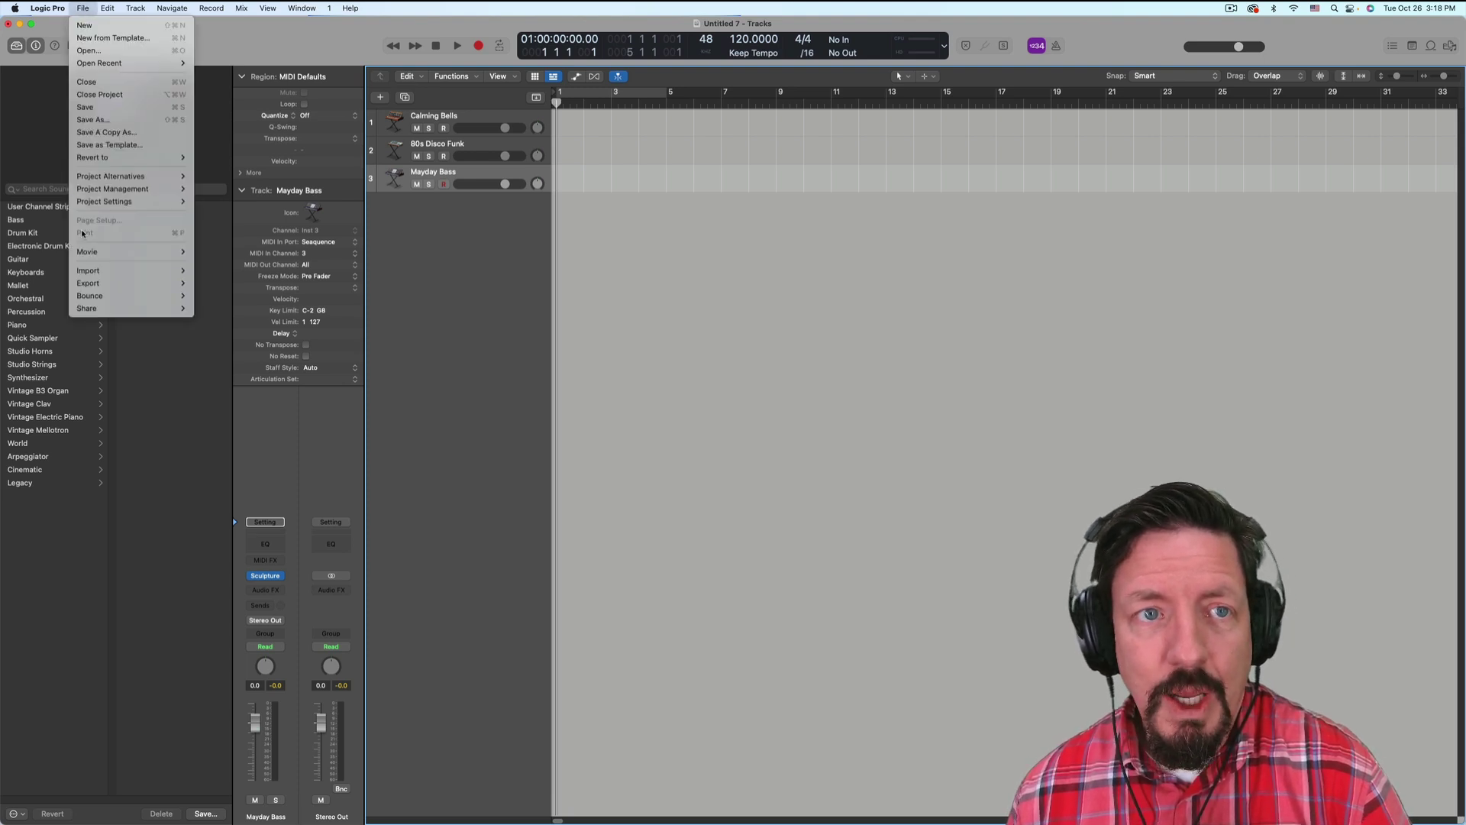
{"action": "mouse_move", "coordinate": [98, 201]}
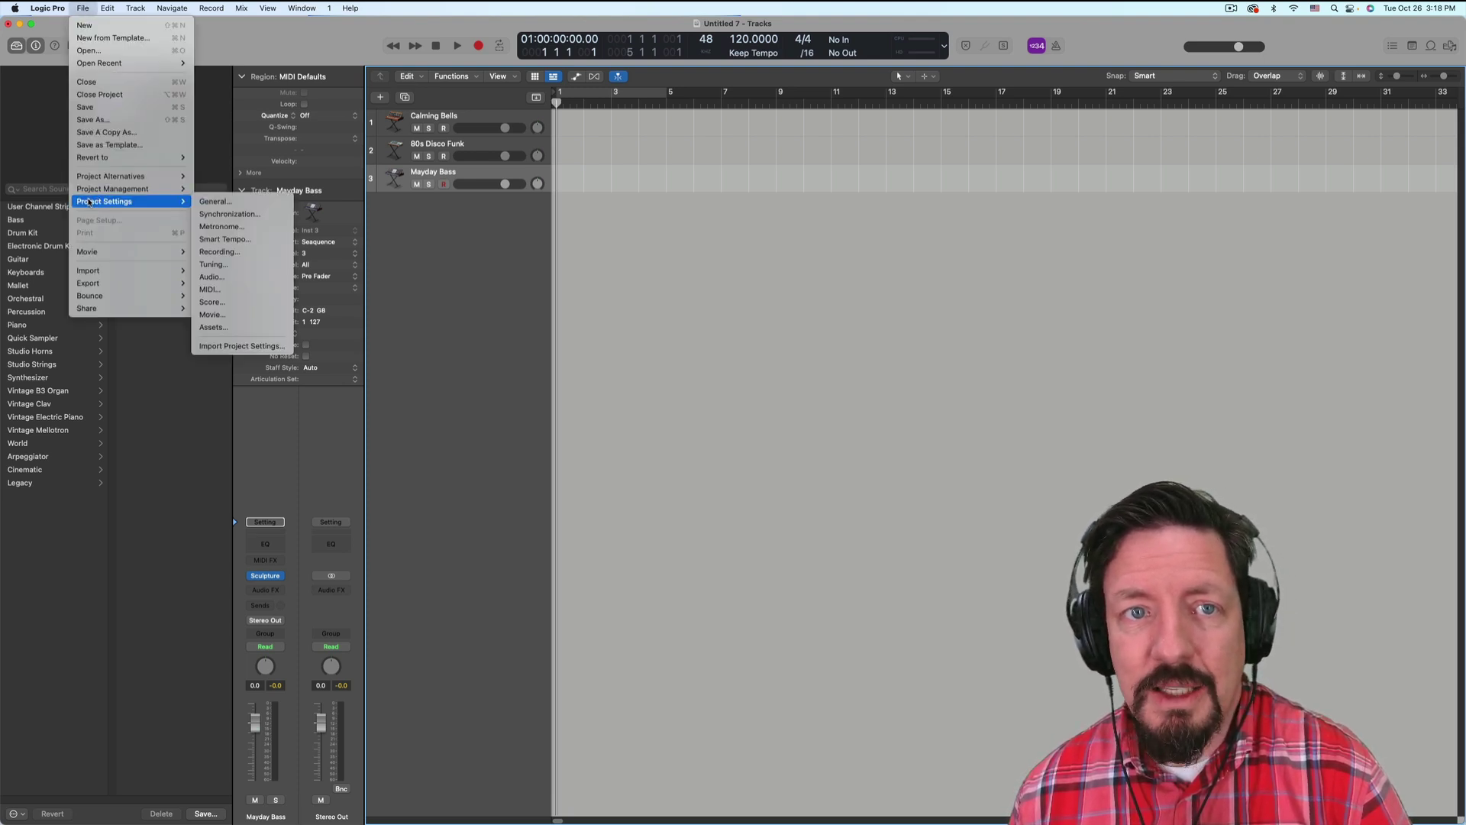
{"action": "left_click", "coordinate": [254, 217]}
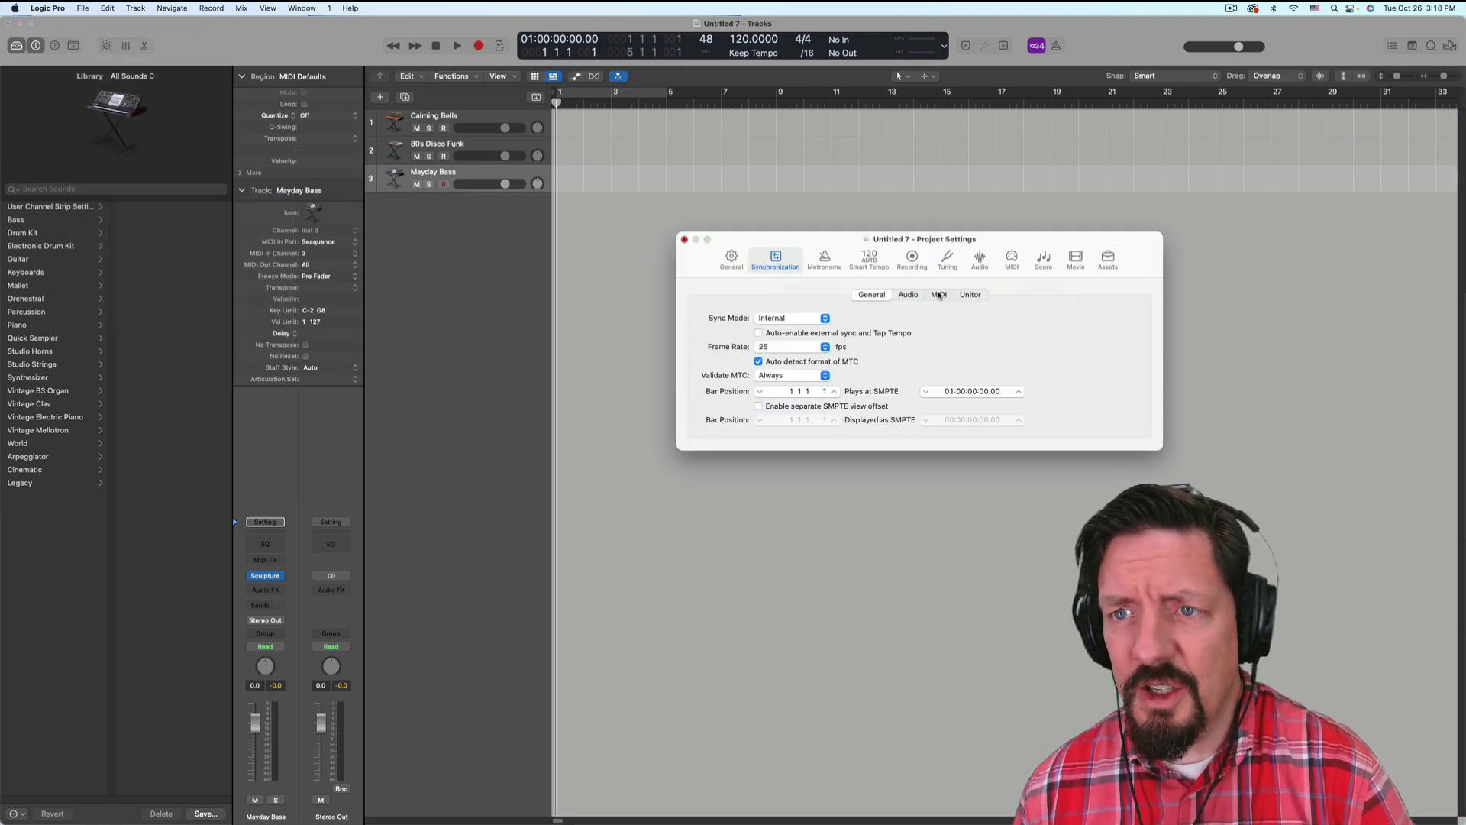
{"action": "left_click", "coordinate": [939, 295]}
{"action": "left_click", "coordinate": [833, 341]}
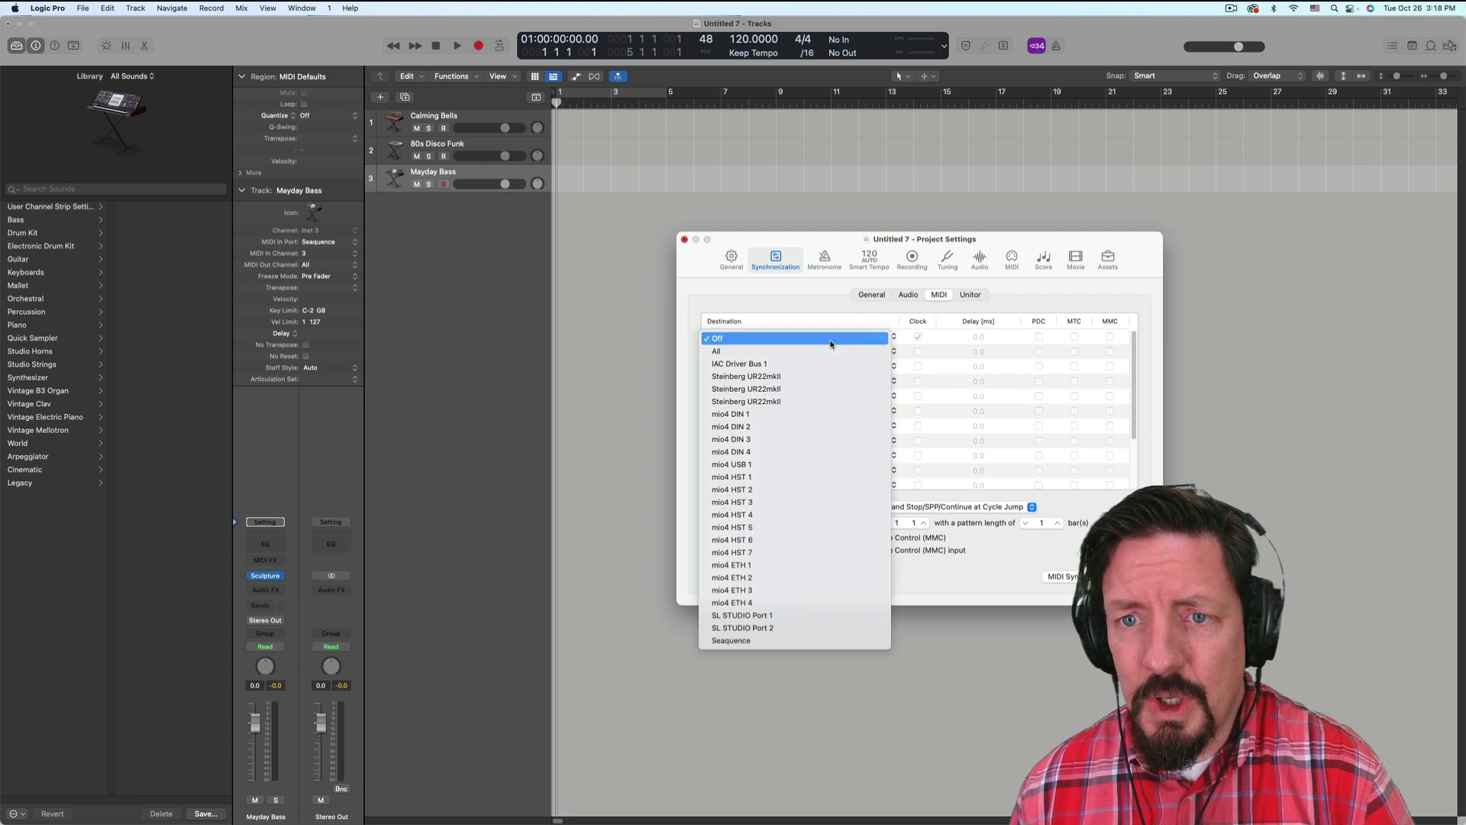
{"action": "left_click", "coordinate": [762, 645]}
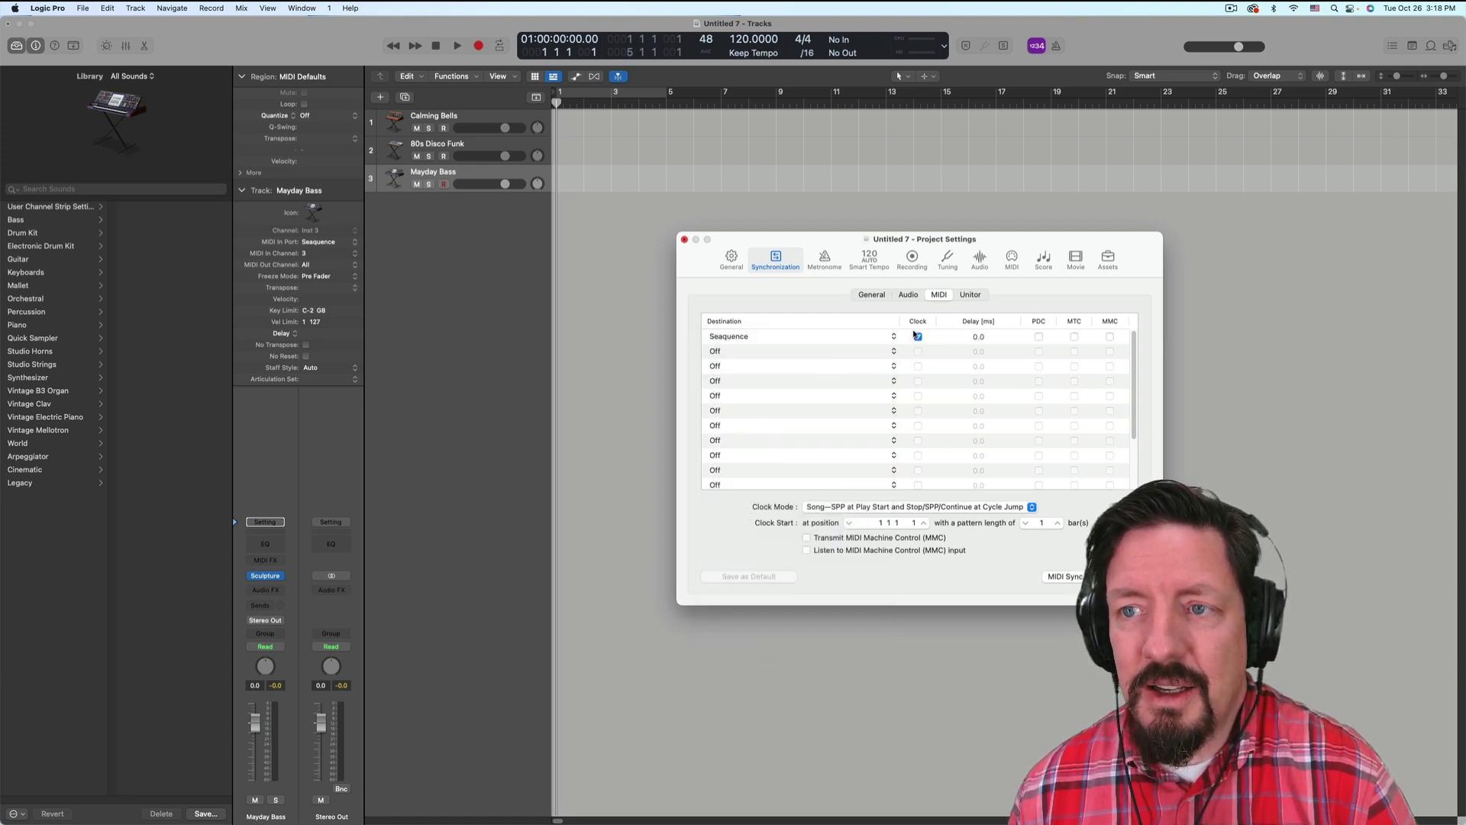
{"action": "left_click", "coordinate": [683, 242]}
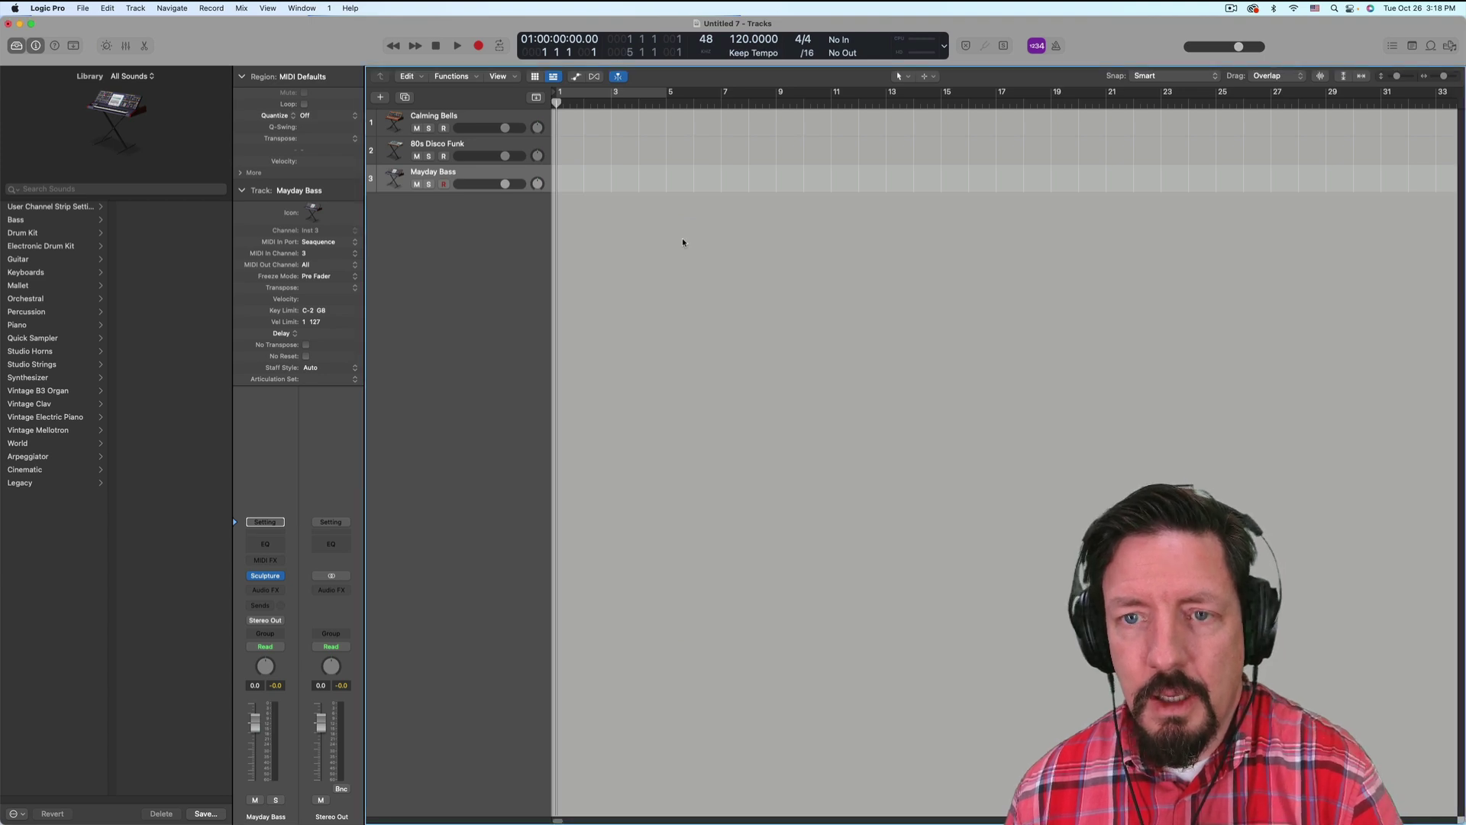
Step: Switch to Seaquence, move its window up and left, and open its settings
{"action": "key", "text": "super+Tab"}
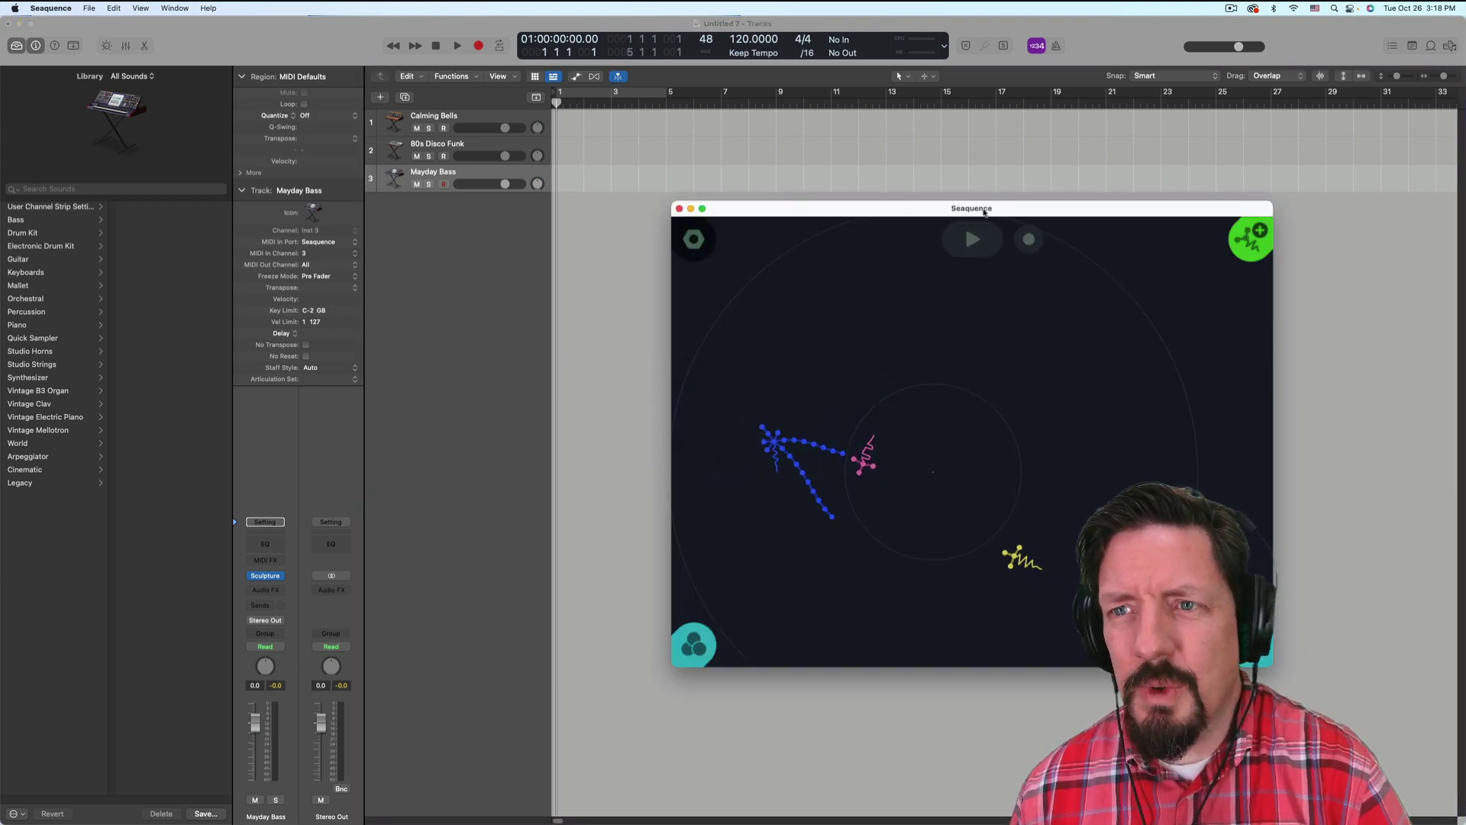
{"action": "left_click_drag", "start_coordinate": [866, 207], "coordinate": [792, 186]}
{"action": "left_click", "coordinate": [623, 222]}
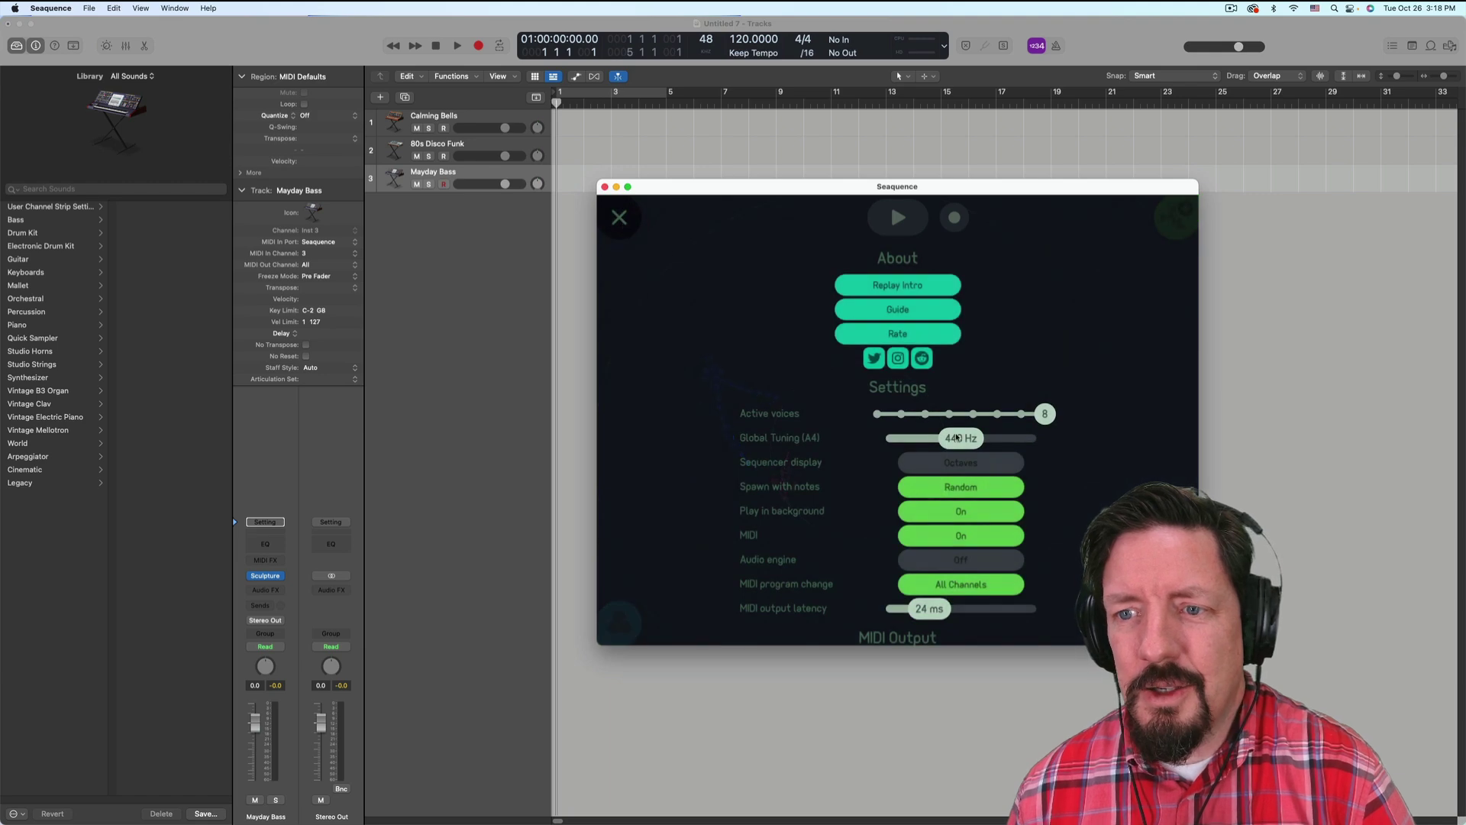
Step: Review the MIDI Output and MIDI Input settings, then close the settings panel
{"action": "scroll", "coordinate": [1101, 325], "scroll_direction": "down", "scroll_amount": 5}
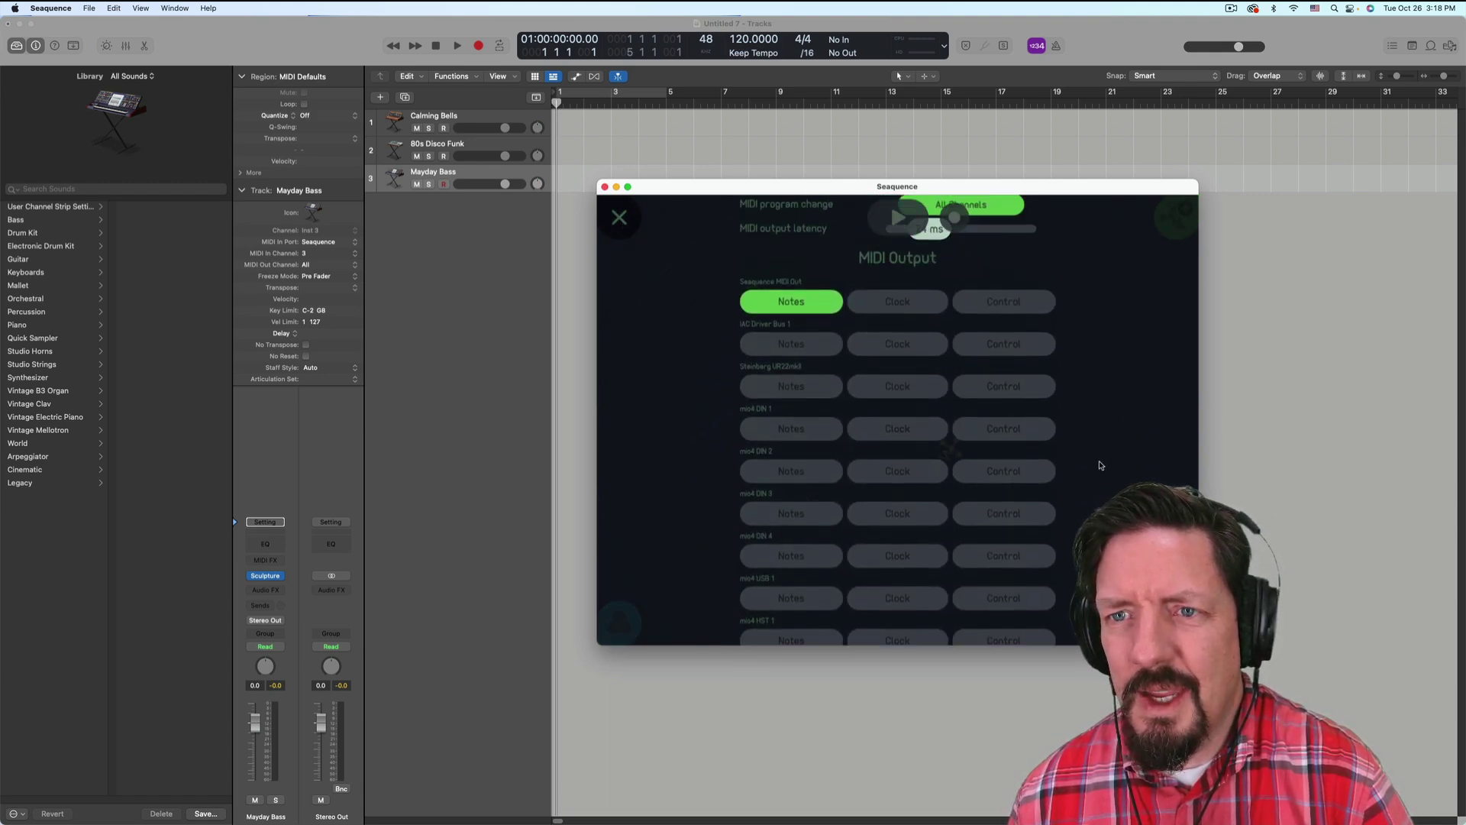
{"action": "scroll", "coordinate": [1101, 465], "scroll_direction": "up", "scroll_amount": 2}
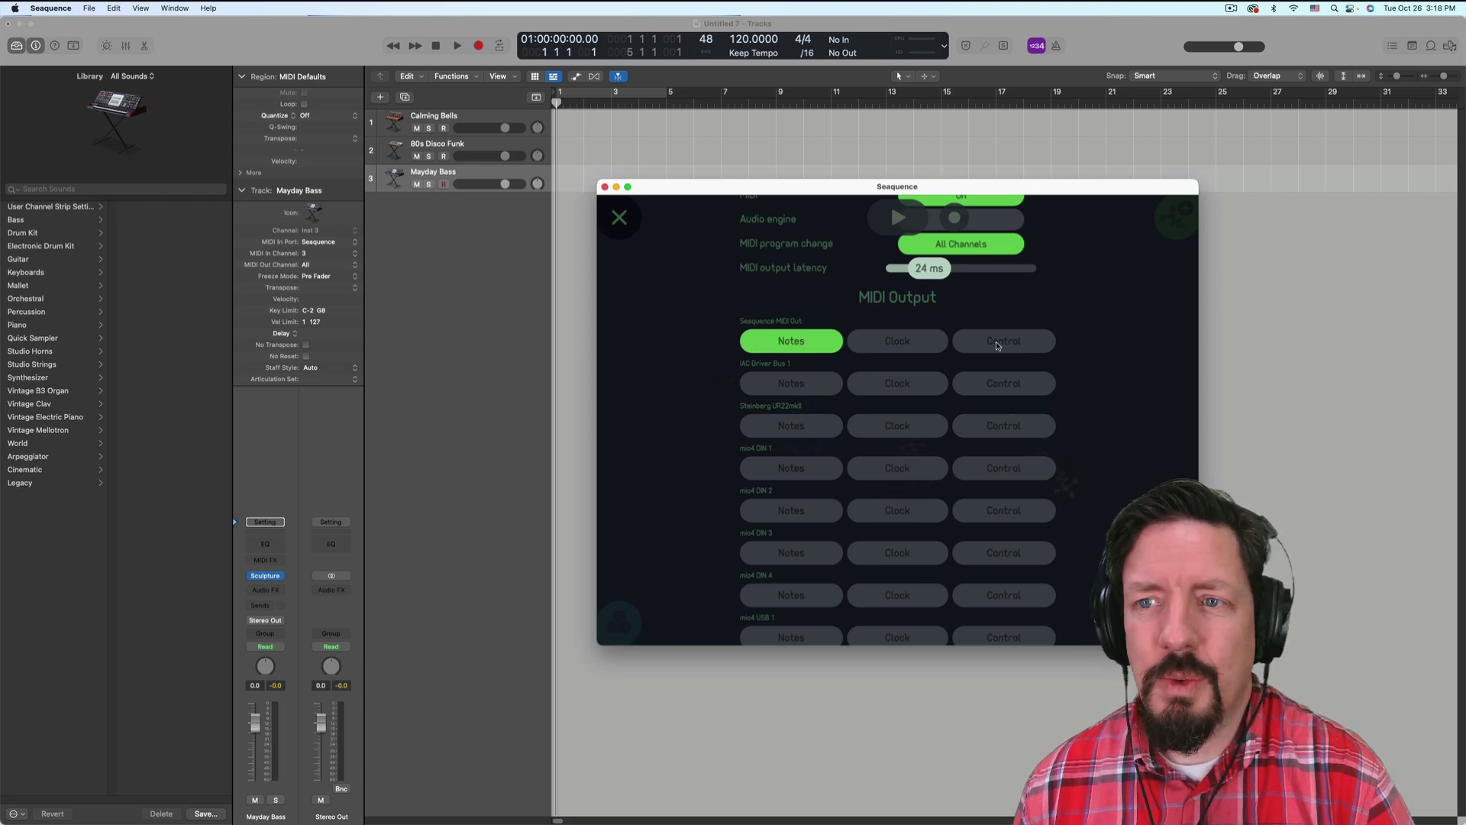
{"action": "scroll", "coordinate": [1080, 380], "scroll_direction": "down", "scroll_amount": 8}
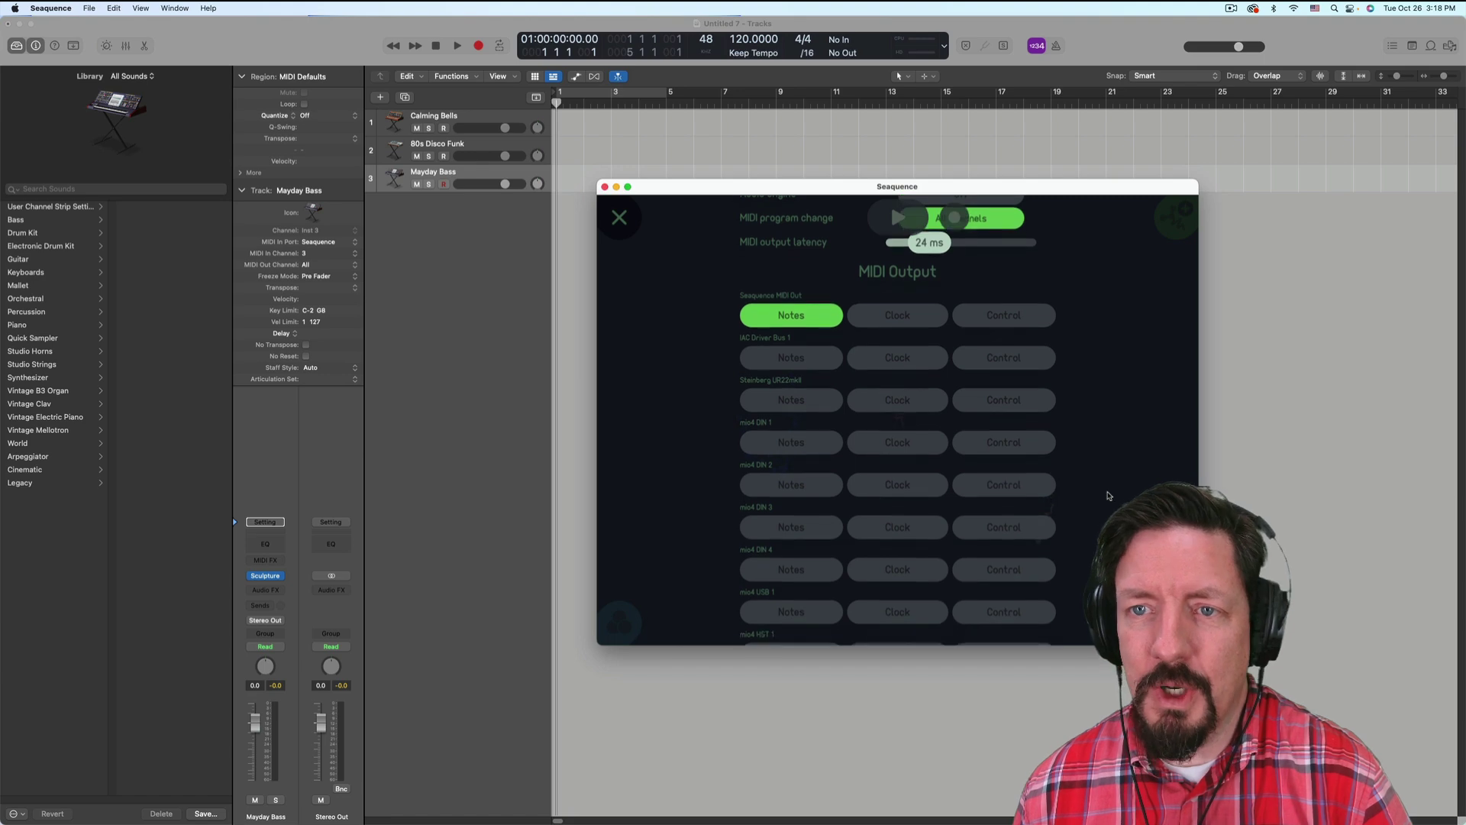
{"action": "scroll", "coordinate": [948, 408], "scroll_direction": "up", "scroll_amount": 10}
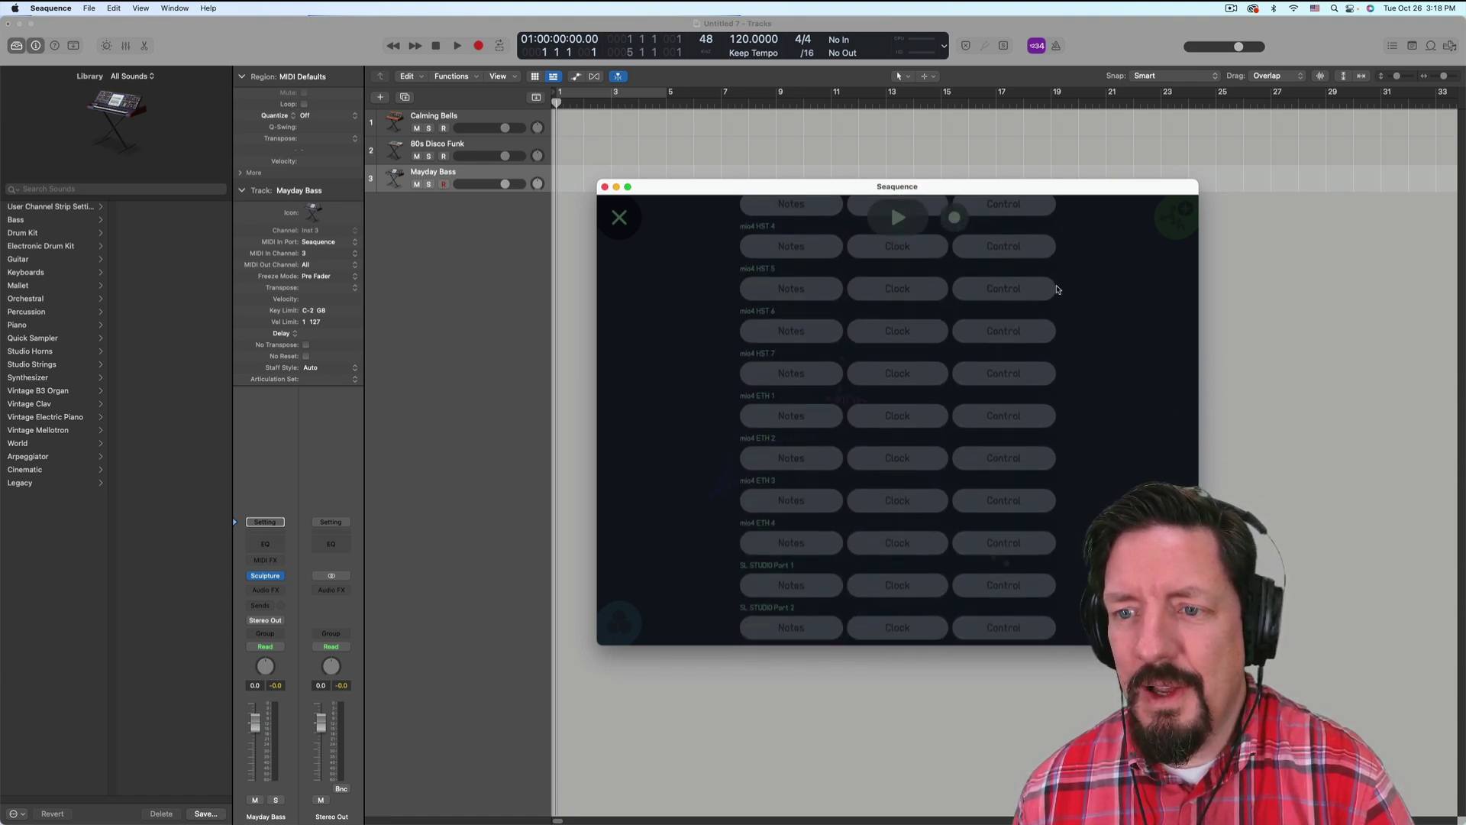
{"action": "scroll", "coordinate": [947, 407], "scroll_direction": "down", "scroll_amount": 3}
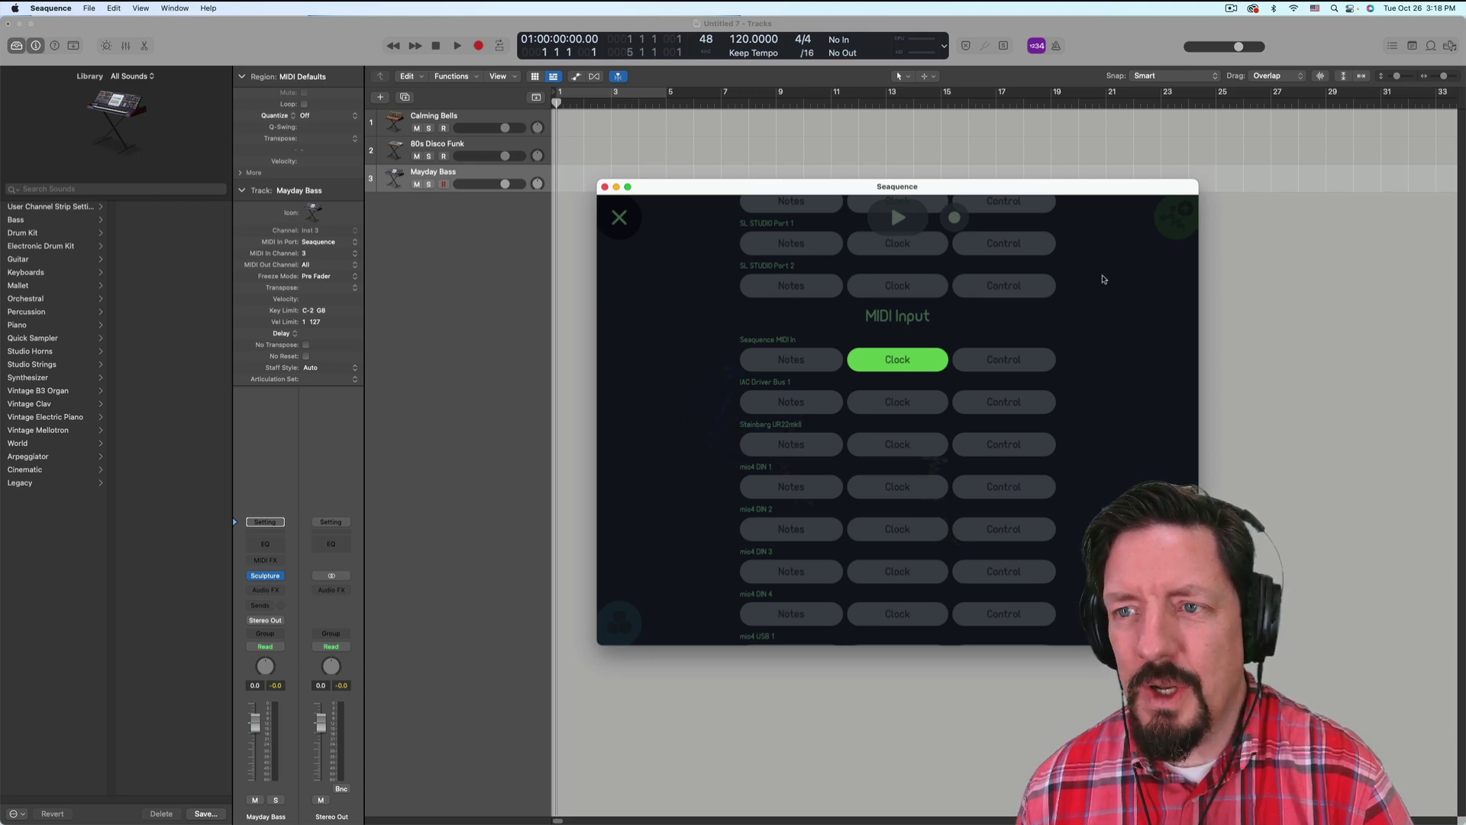
{"action": "scroll", "coordinate": [1103, 290], "scroll_direction": "up", "scroll_amount": 12}
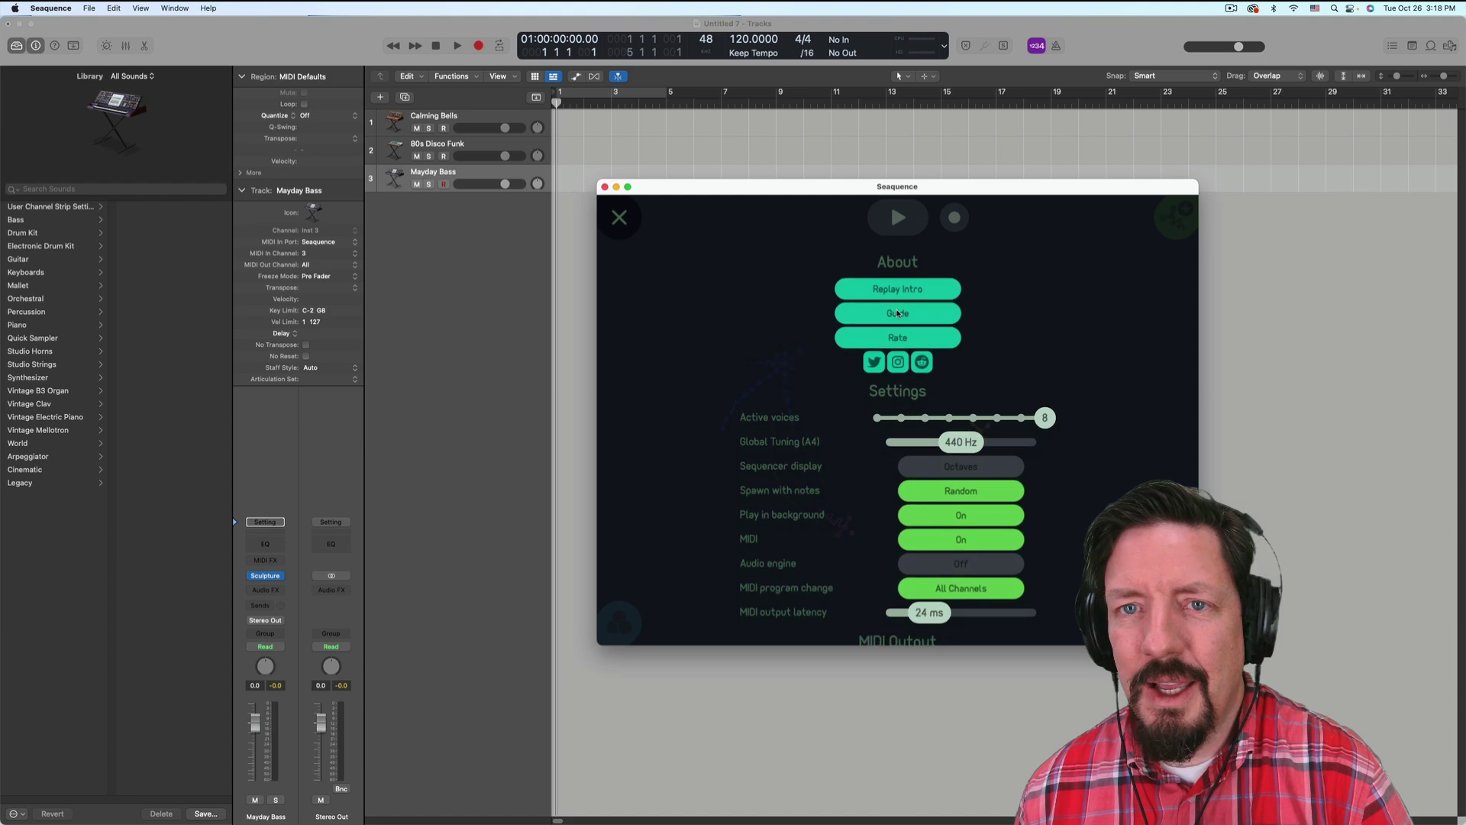
{"action": "left_click", "coordinate": [620, 220]}
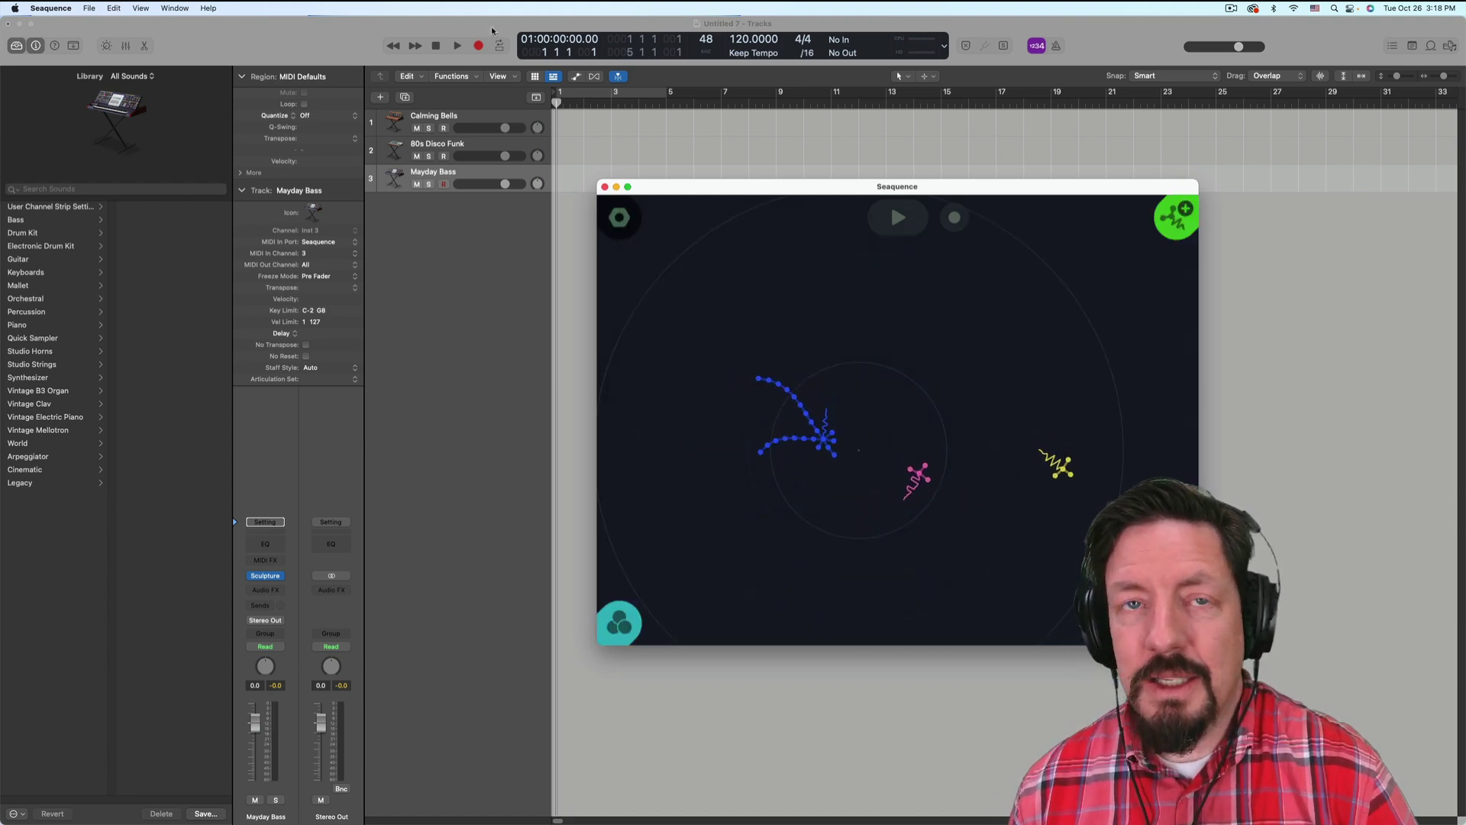
Step: Start playback in Logic Pro, record-arm 80s Disco Funk, and show the mixer
{"action": "key", "text": "super+w"}
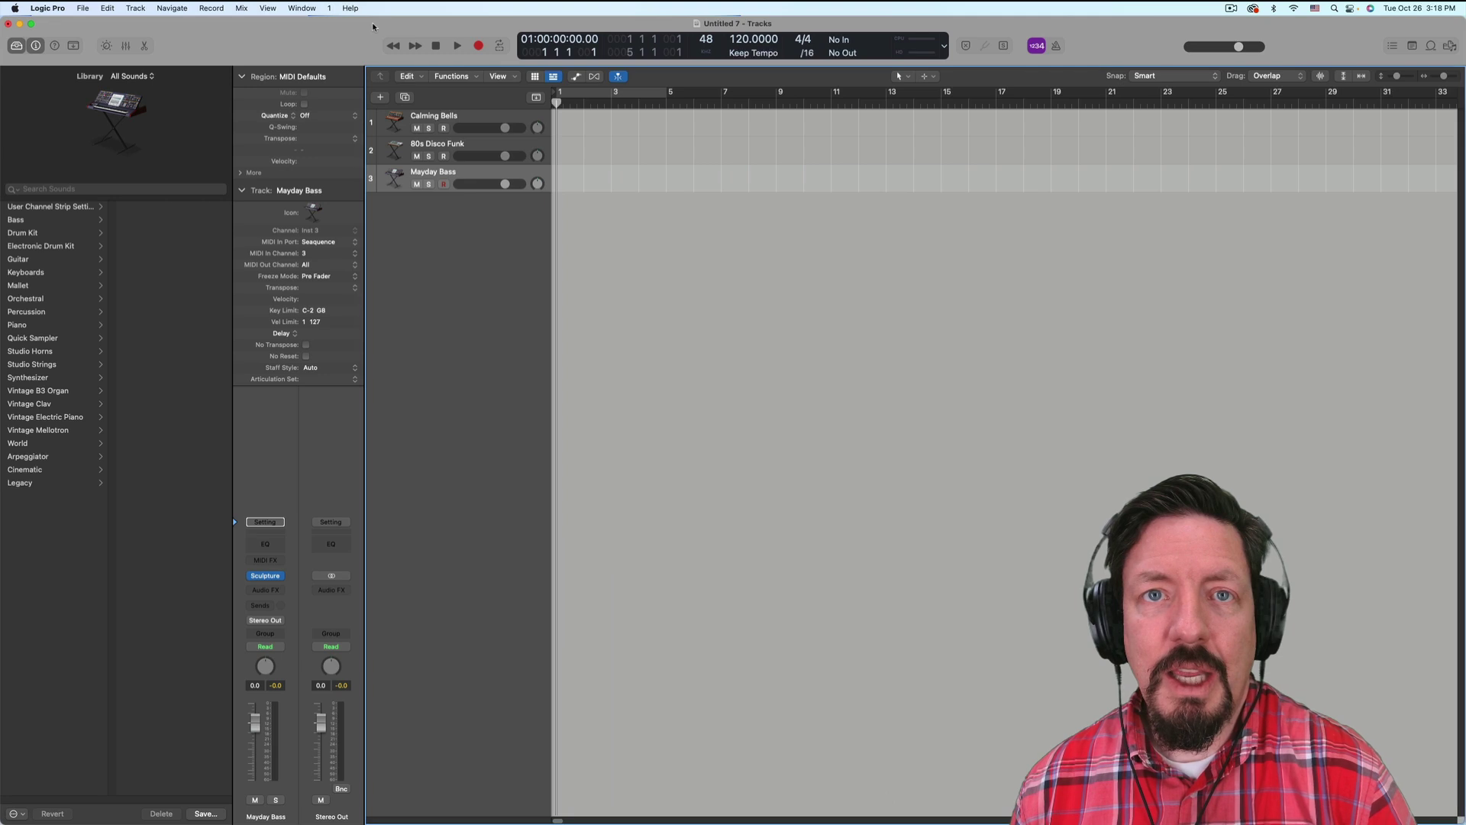
{"action": "left_click", "coordinate": [458, 47]}
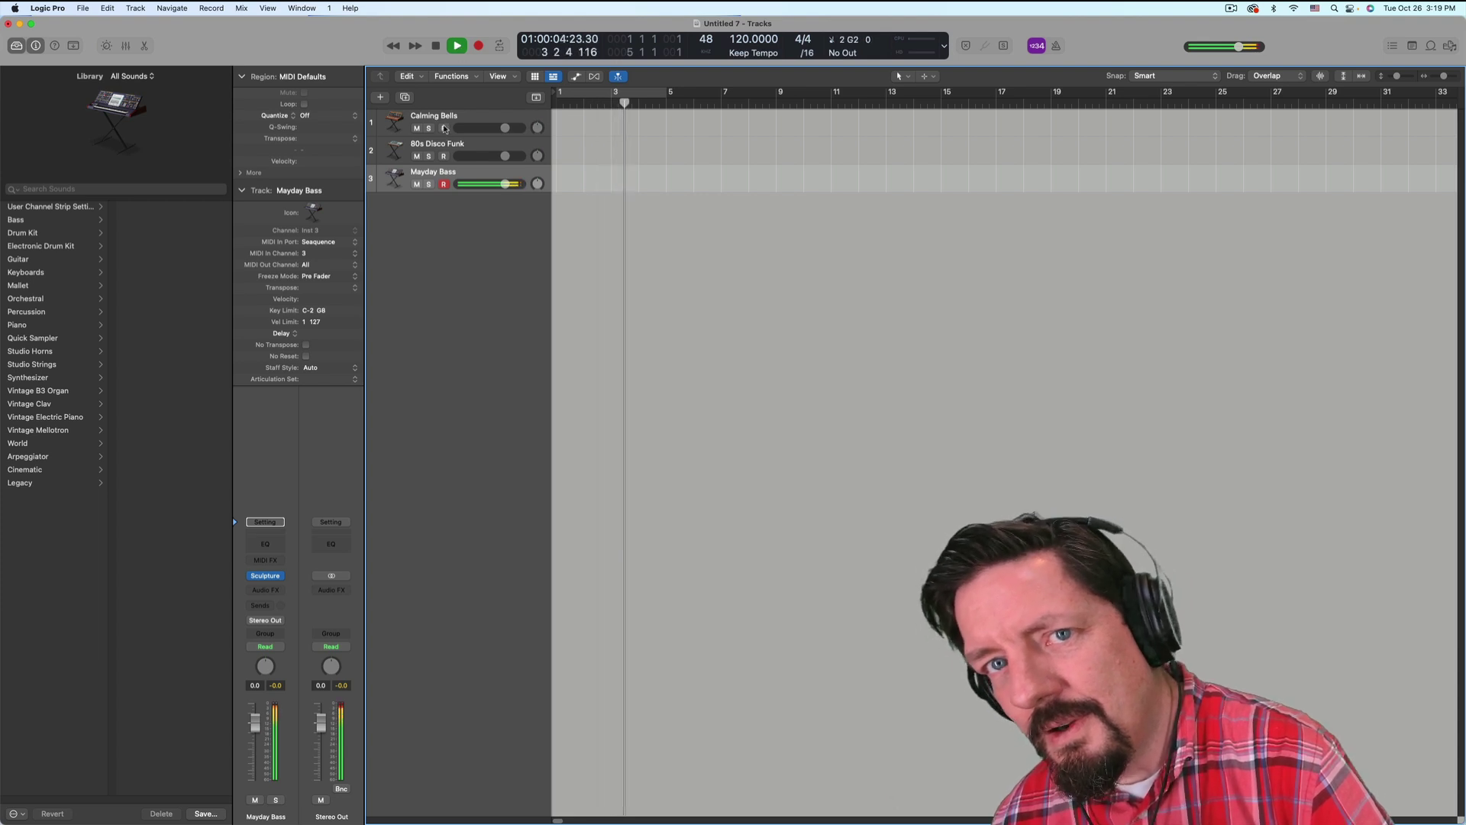
{"action": "left_click", "coordinate": [444, 156]}
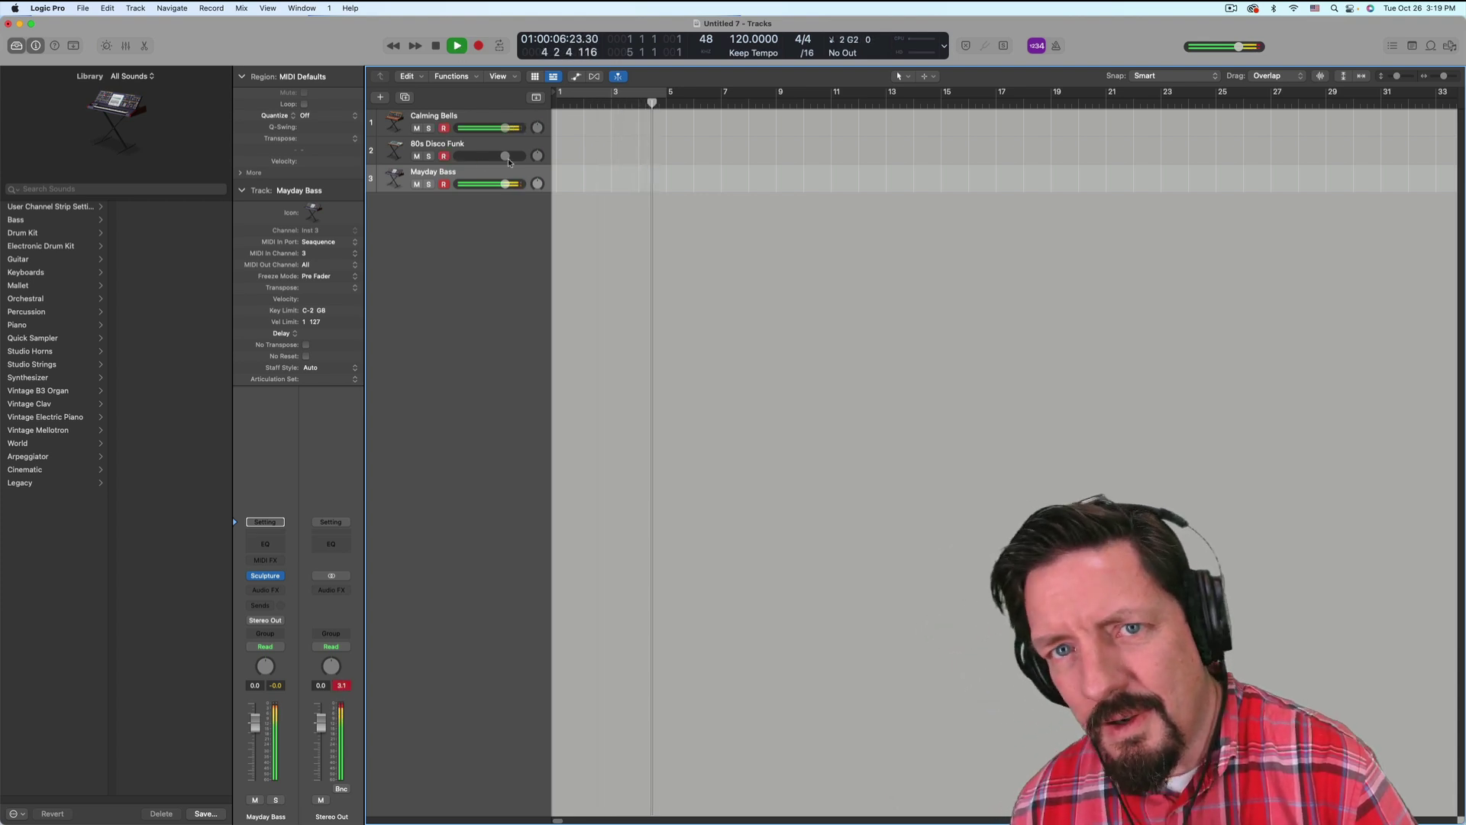
{"action": "key", "text": "x"}
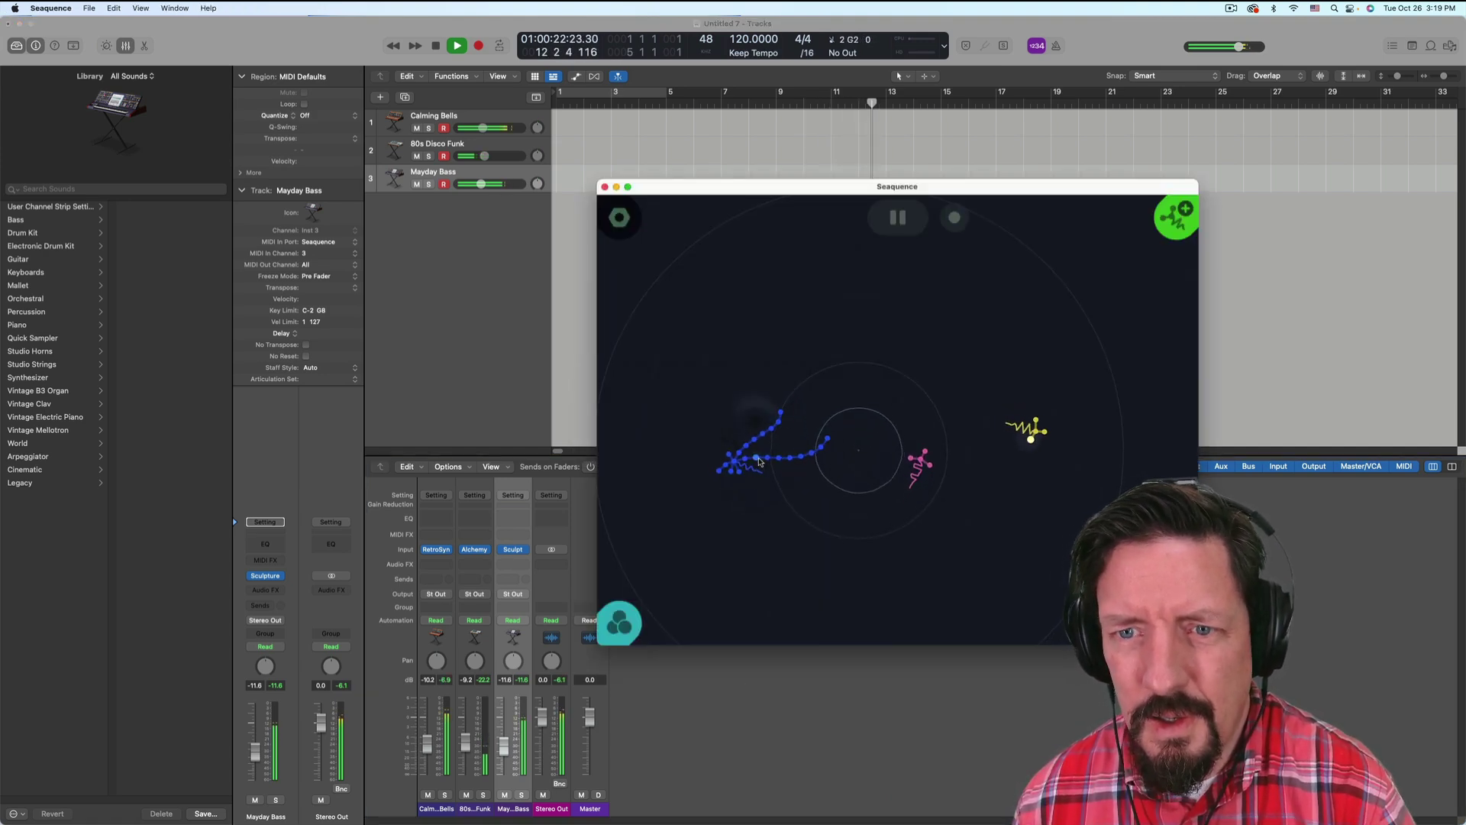
Step: Erase the low notes and the remaining notes from the blue creature's step grid
{"action": "left_click", "coordinate": [711, 454]}
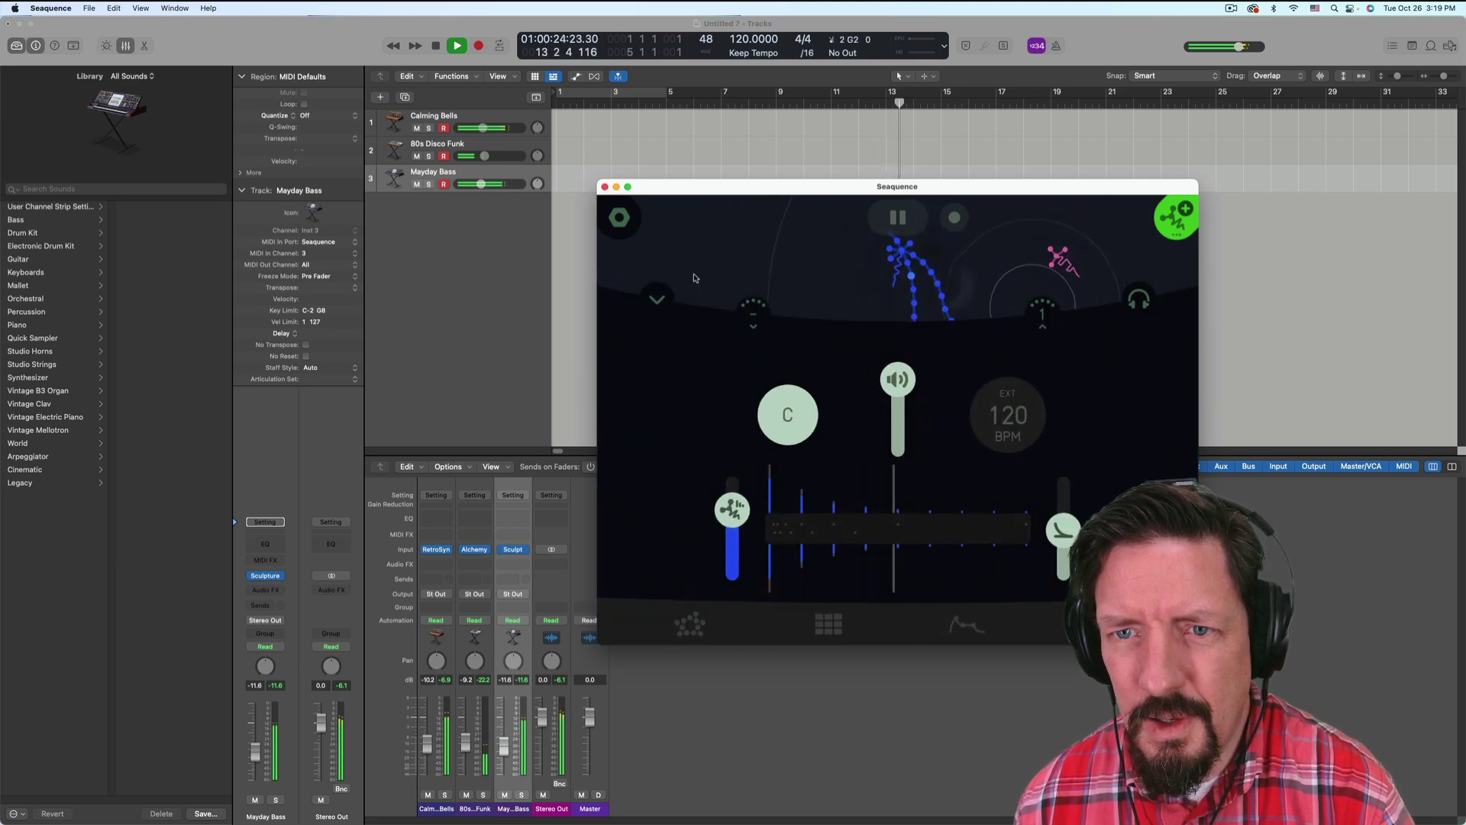
{"action": "left_click", "coordinate": [829, 625]}
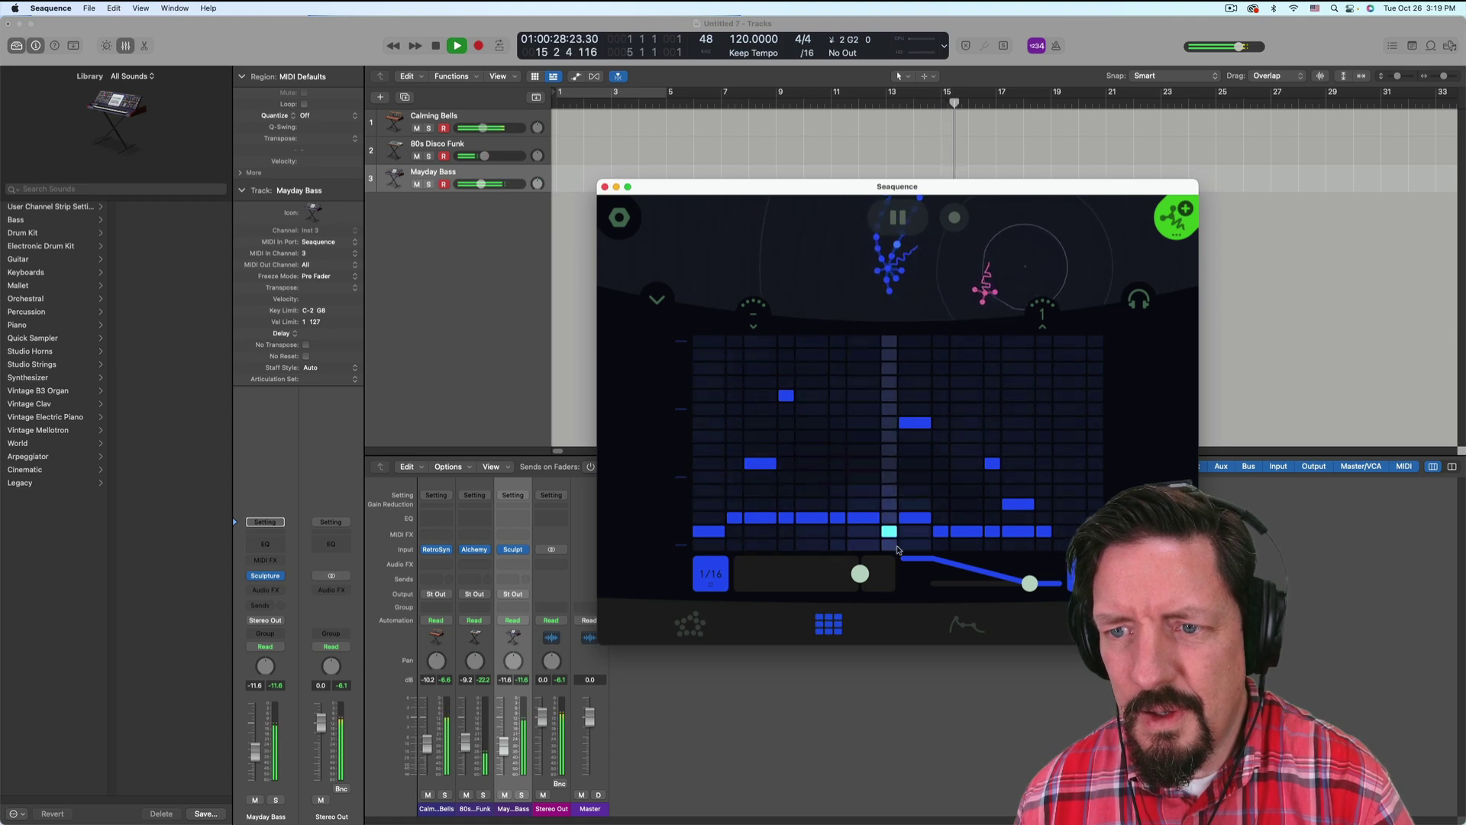
{"action": "mouse_move", "coordinate": [796, 528]}
{"action": "left_mouse_down"}
{"action": "mouse_move", "coordinate": [710, 527]}
{"action": "mouse_move", "coordinate": [983, 527]}
{"action": "mouse_move", "coordinate": [991, 464]}
{"action": "left_mouse_up"}
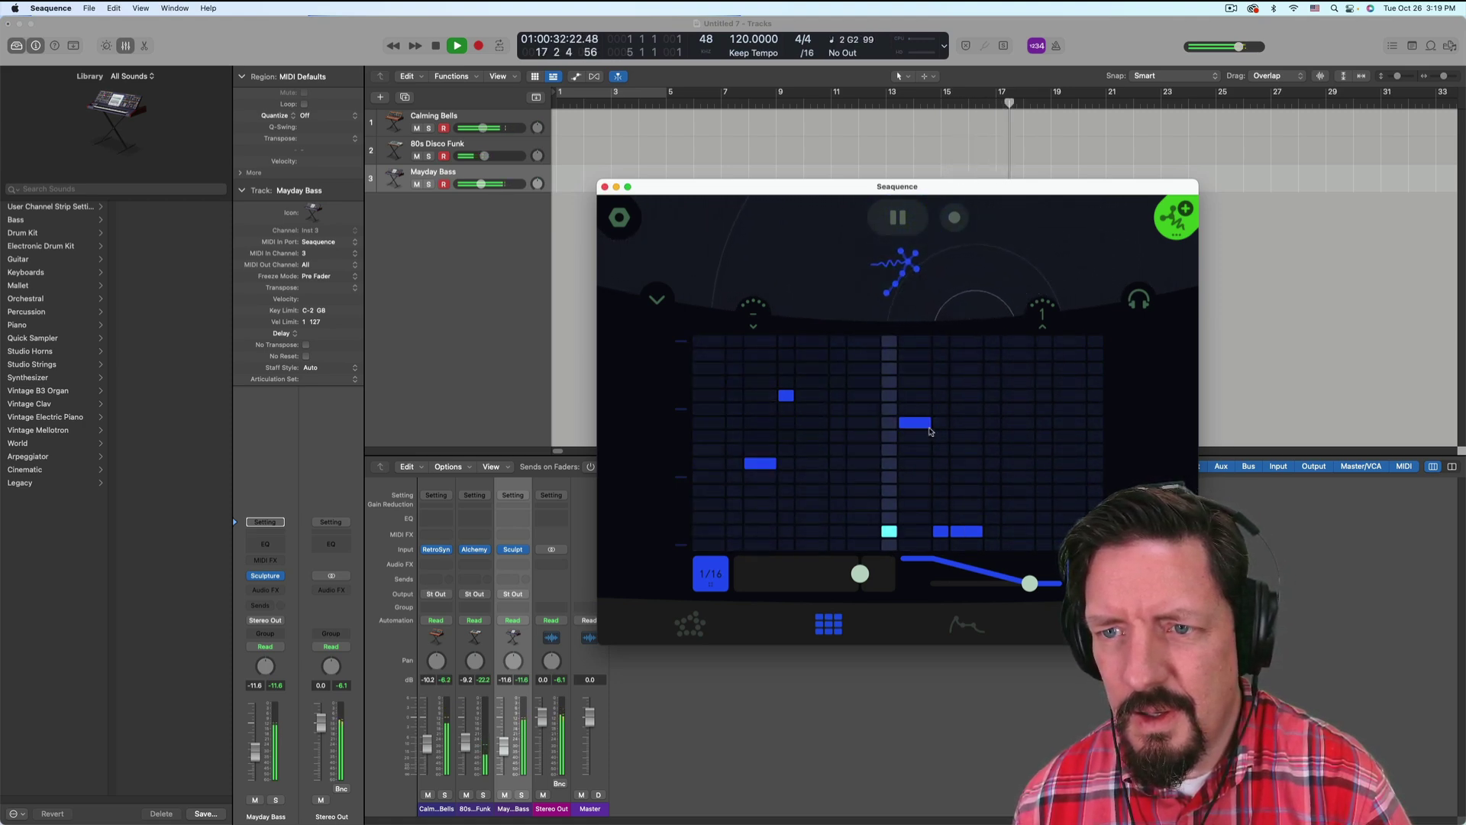
{"action": "left_click", "coordinate": [915, 422]}
{"action": "left_click", "coordinate": [786, 395]}
{"action": "left_click", "coordinate": [760, 463]}
{"action": "left_click", "coordinate": [889, 531]}
{"action": "left_click", "coordinate": [941, 531]}
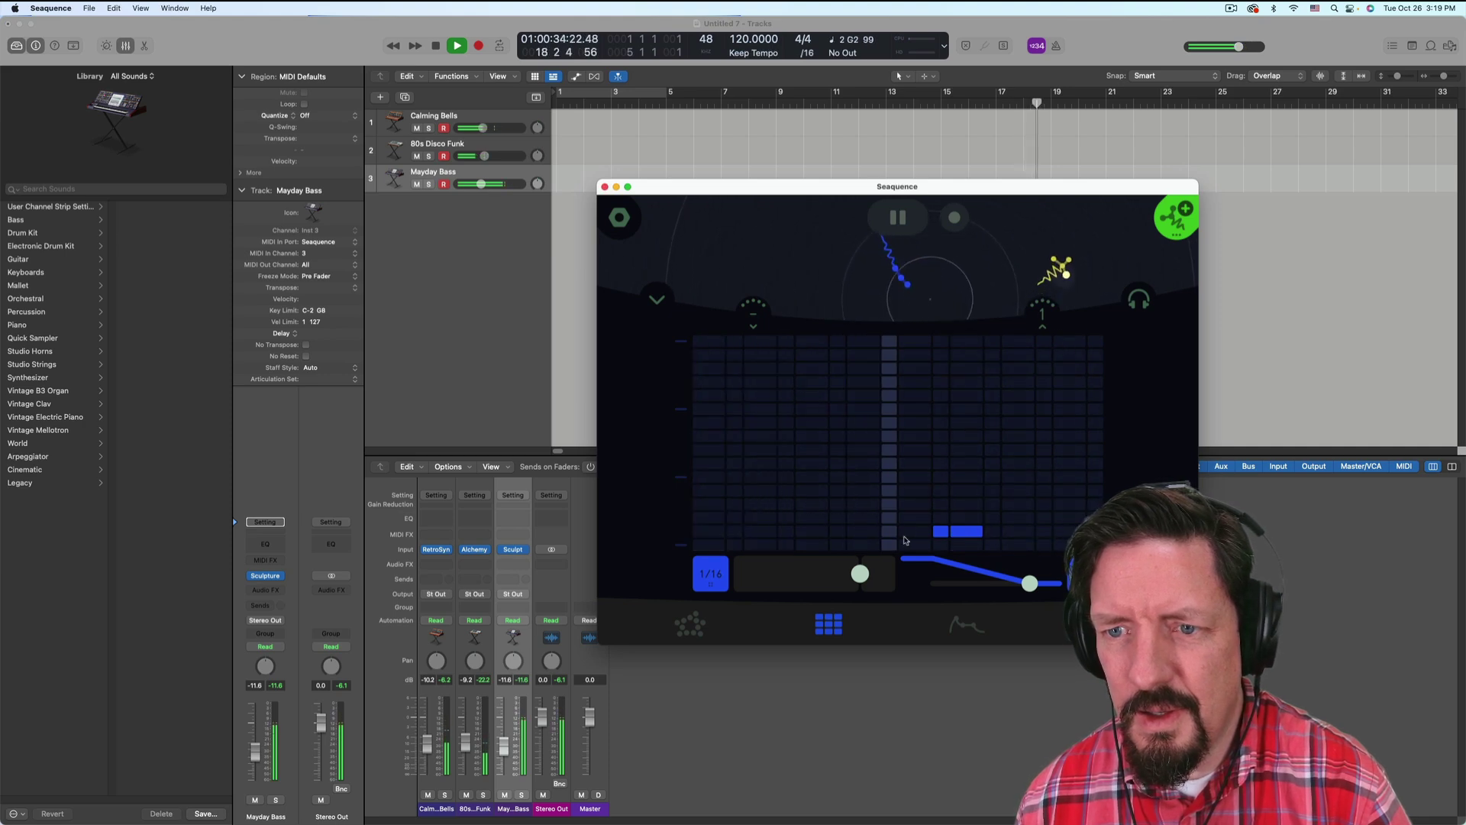
{"action": "left_click", "coordinate": [966, 530]}
Step: Add a right-side note and a high left note to the blue pattern, and lower two of its sliders
{"action": "left_click", "coordinate": [1015, 436]}
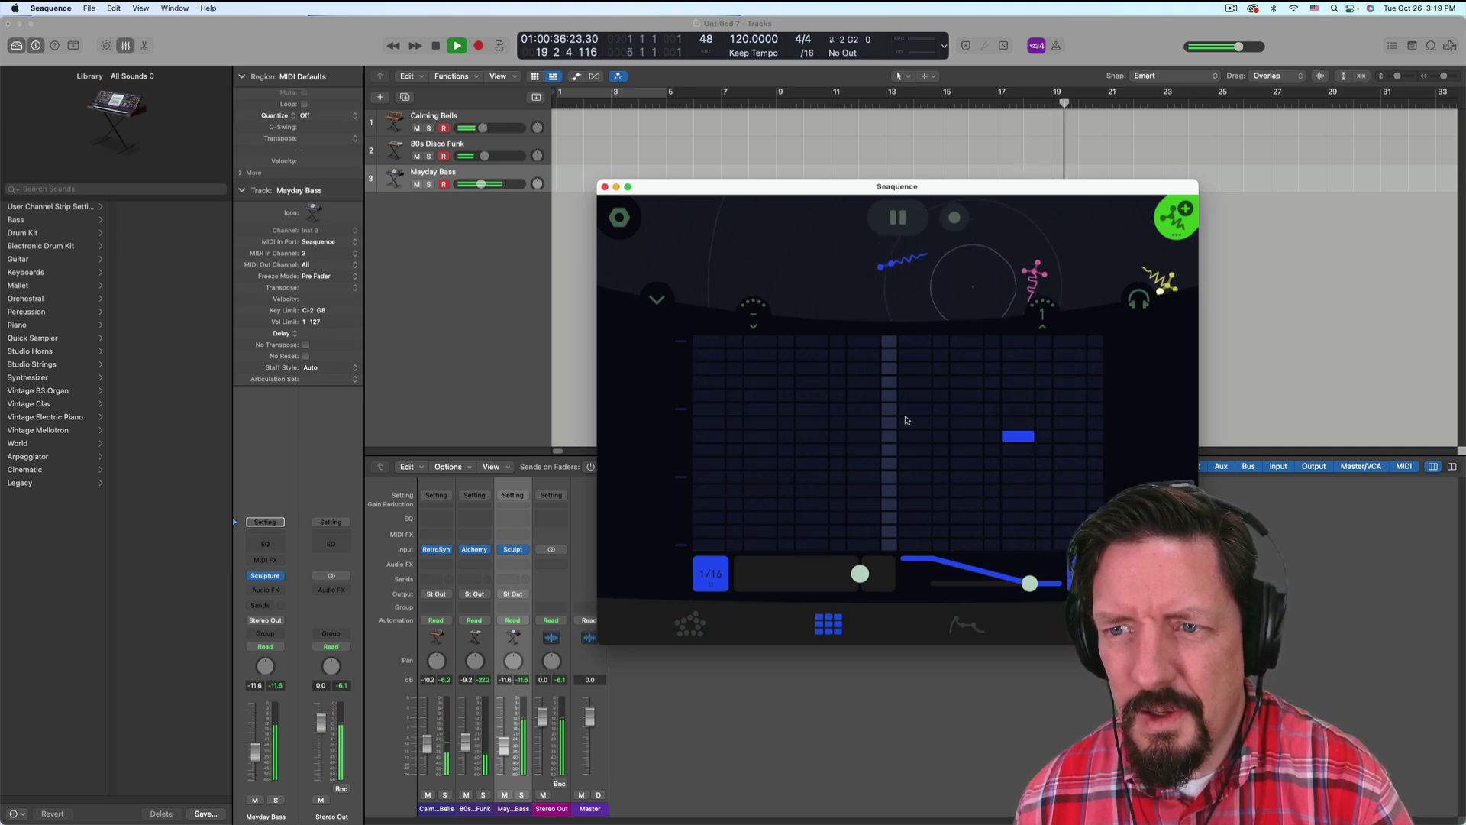
{"action": "left_click", "coordinate": [733, 382]}
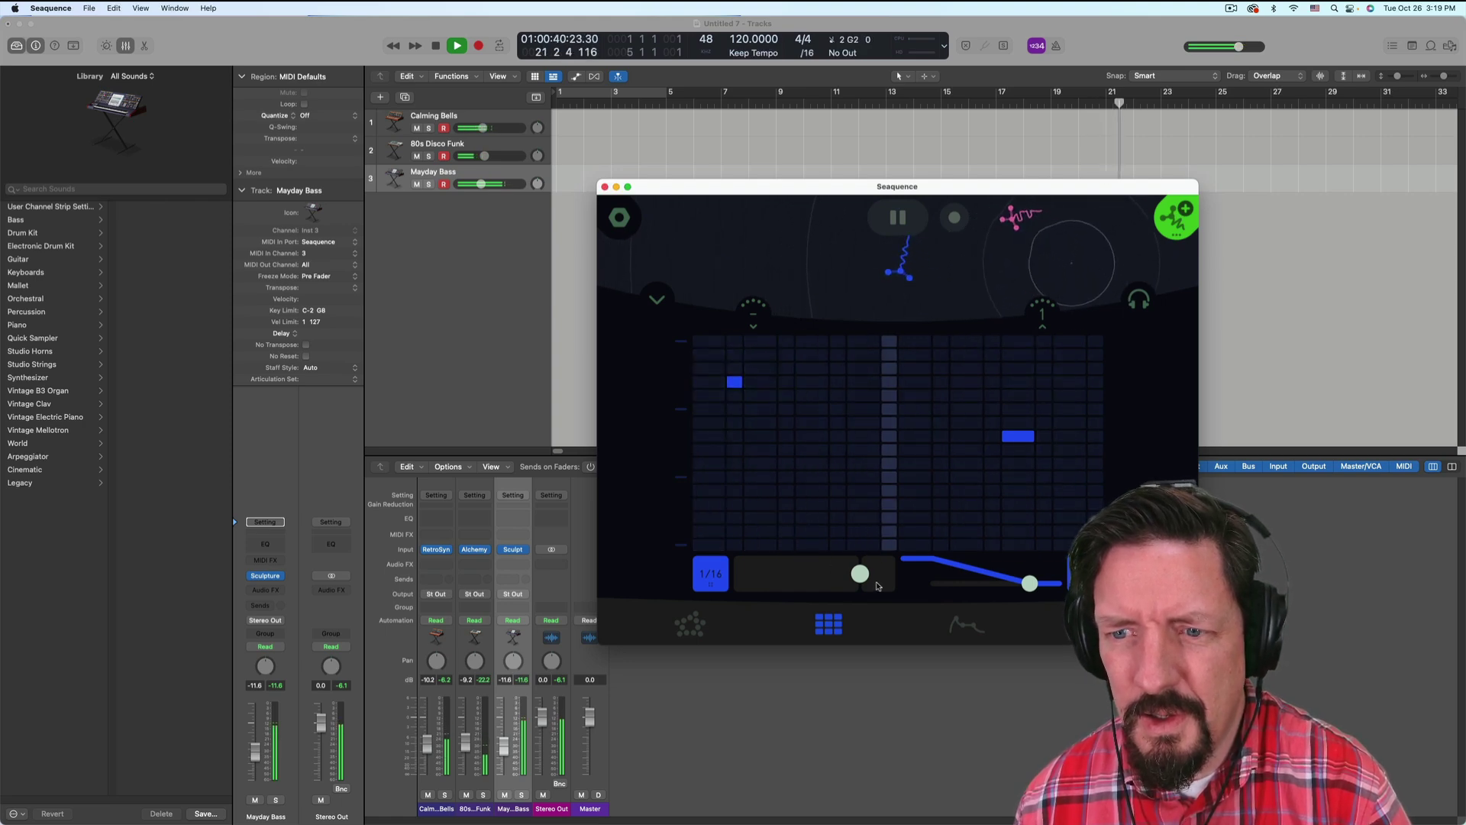
{"action": "left_click_drag", "start_coordinate": [860, 573], "coordinate": [811, 573]}
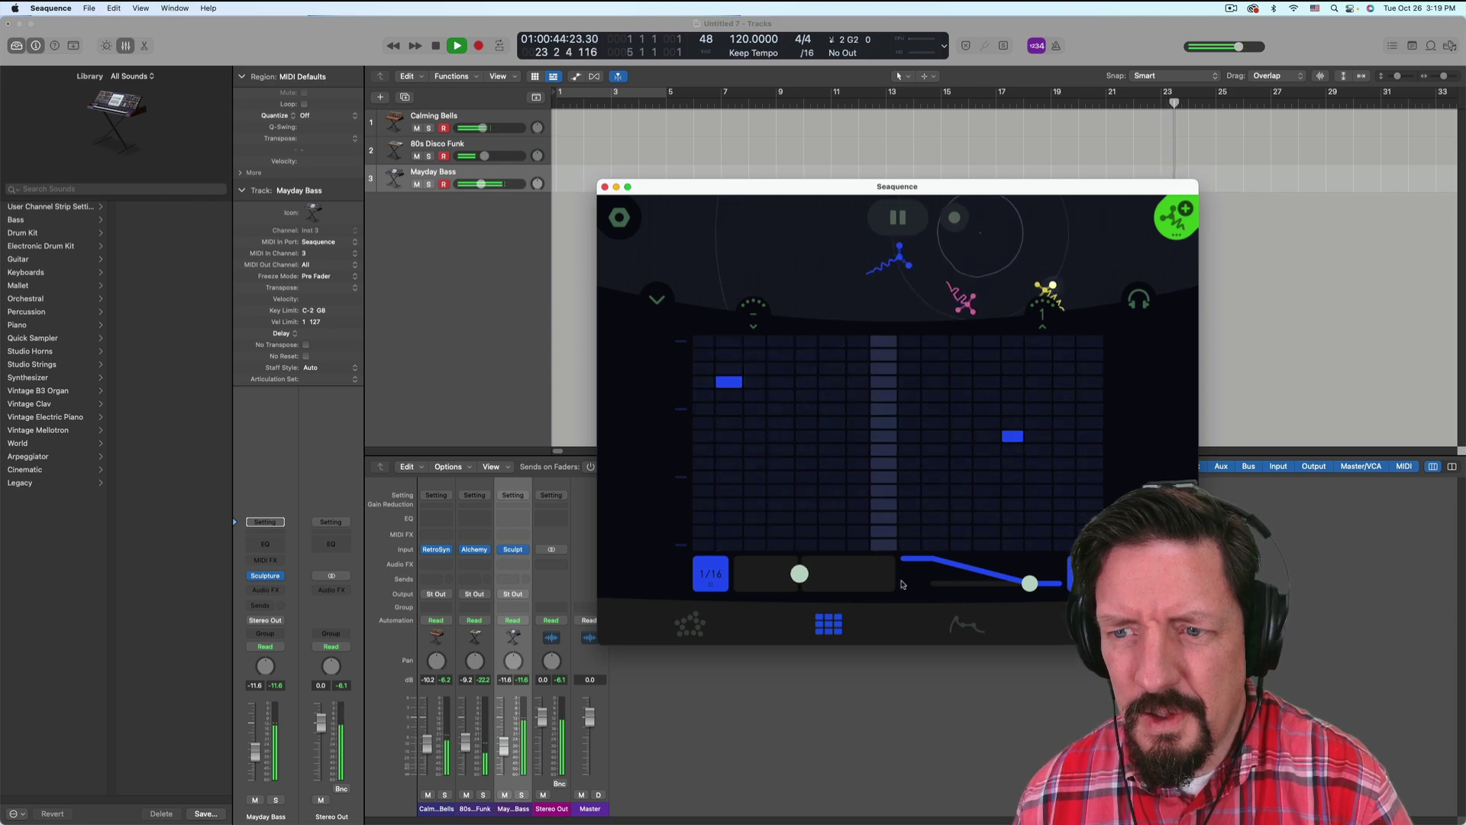
{"action": "left_click_drag", "start_coordinate": [1026, 582], "coordinate": [967, 582]}
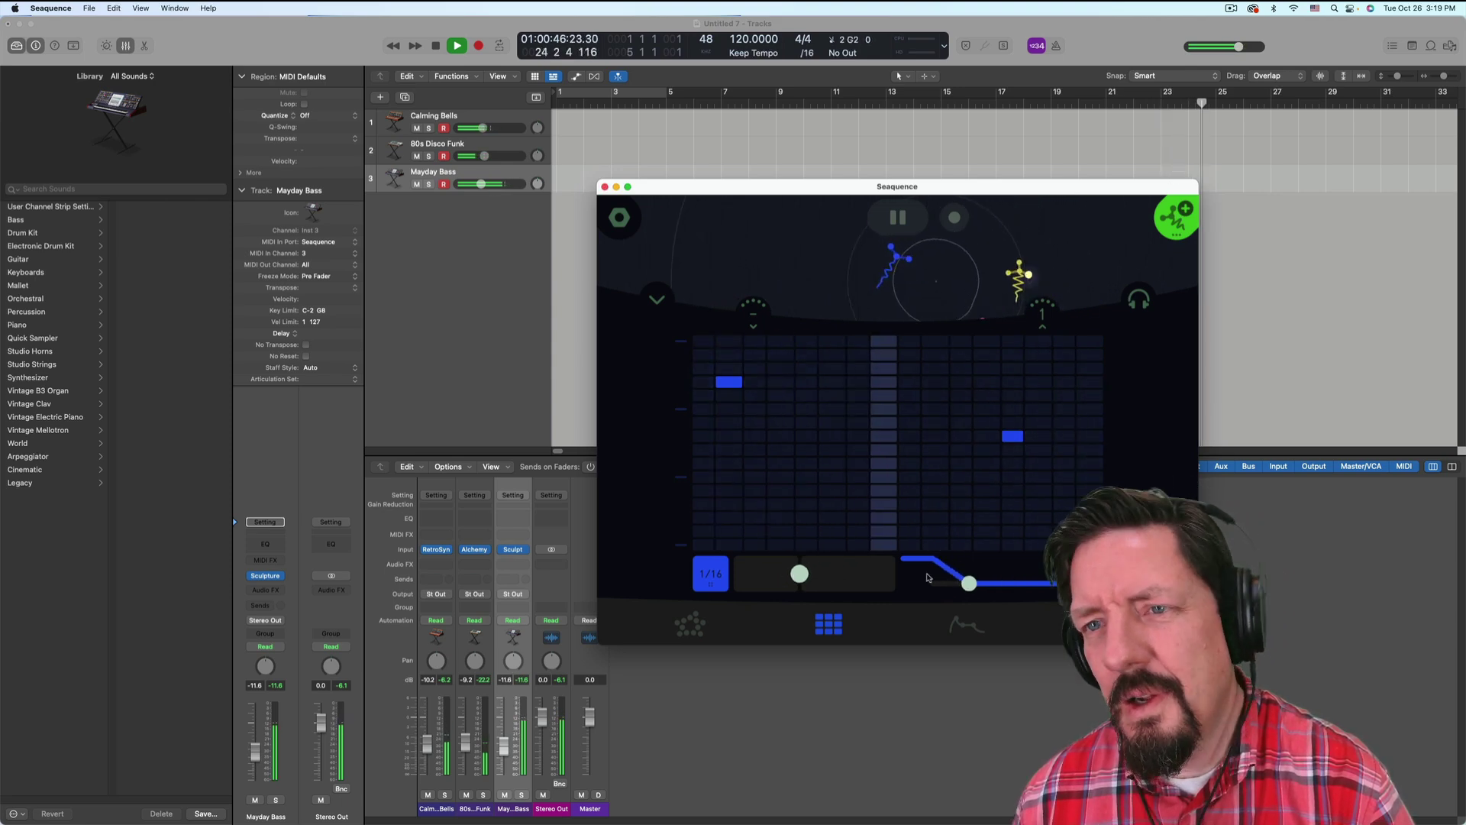
{"action": "left_click", "coordinate": [661, 300]}
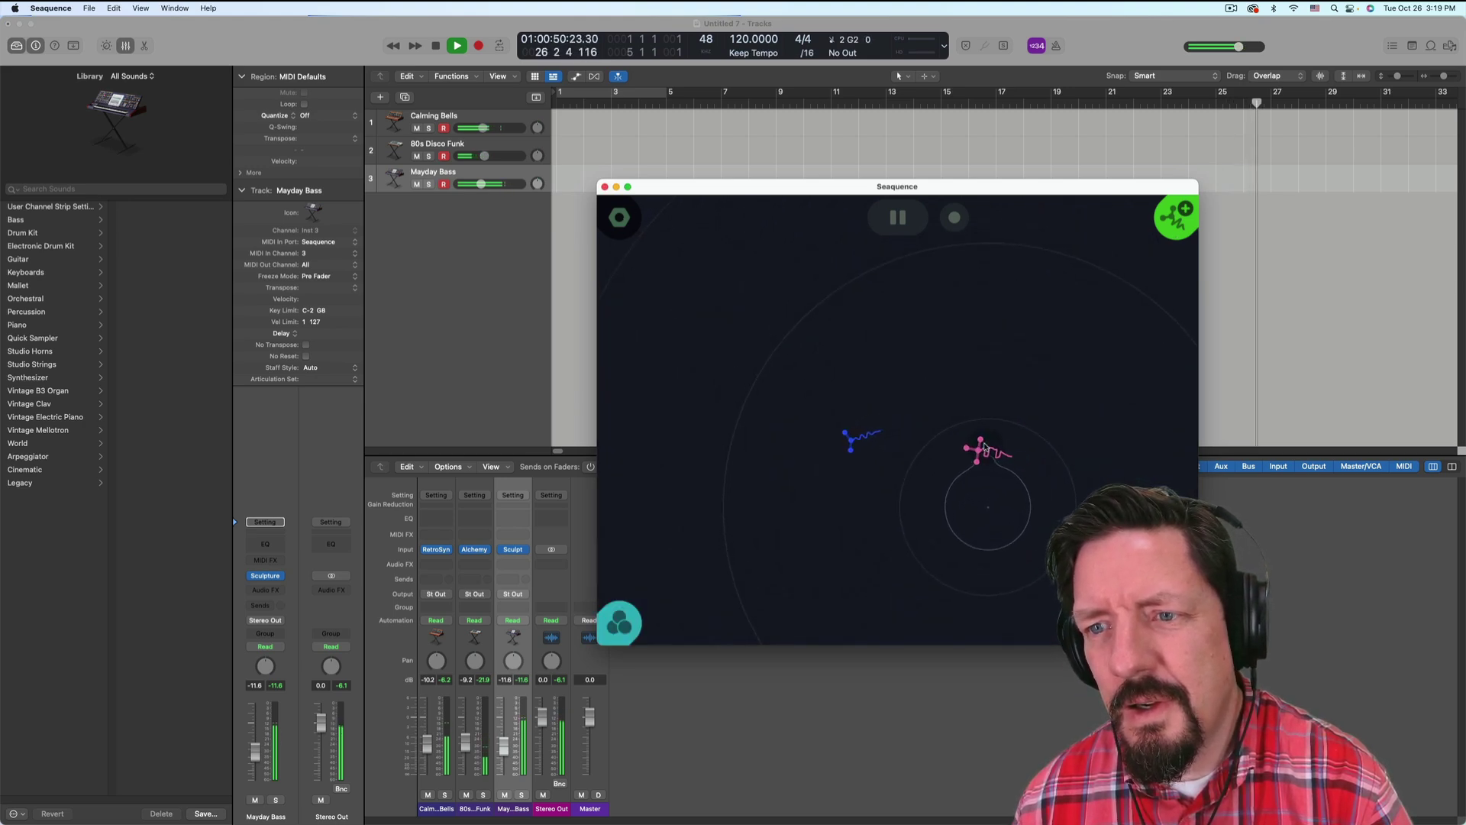
Step: Add four steps to the pink creature's bottom row
{"action": "left_click", "coordinate": [985, 447]}
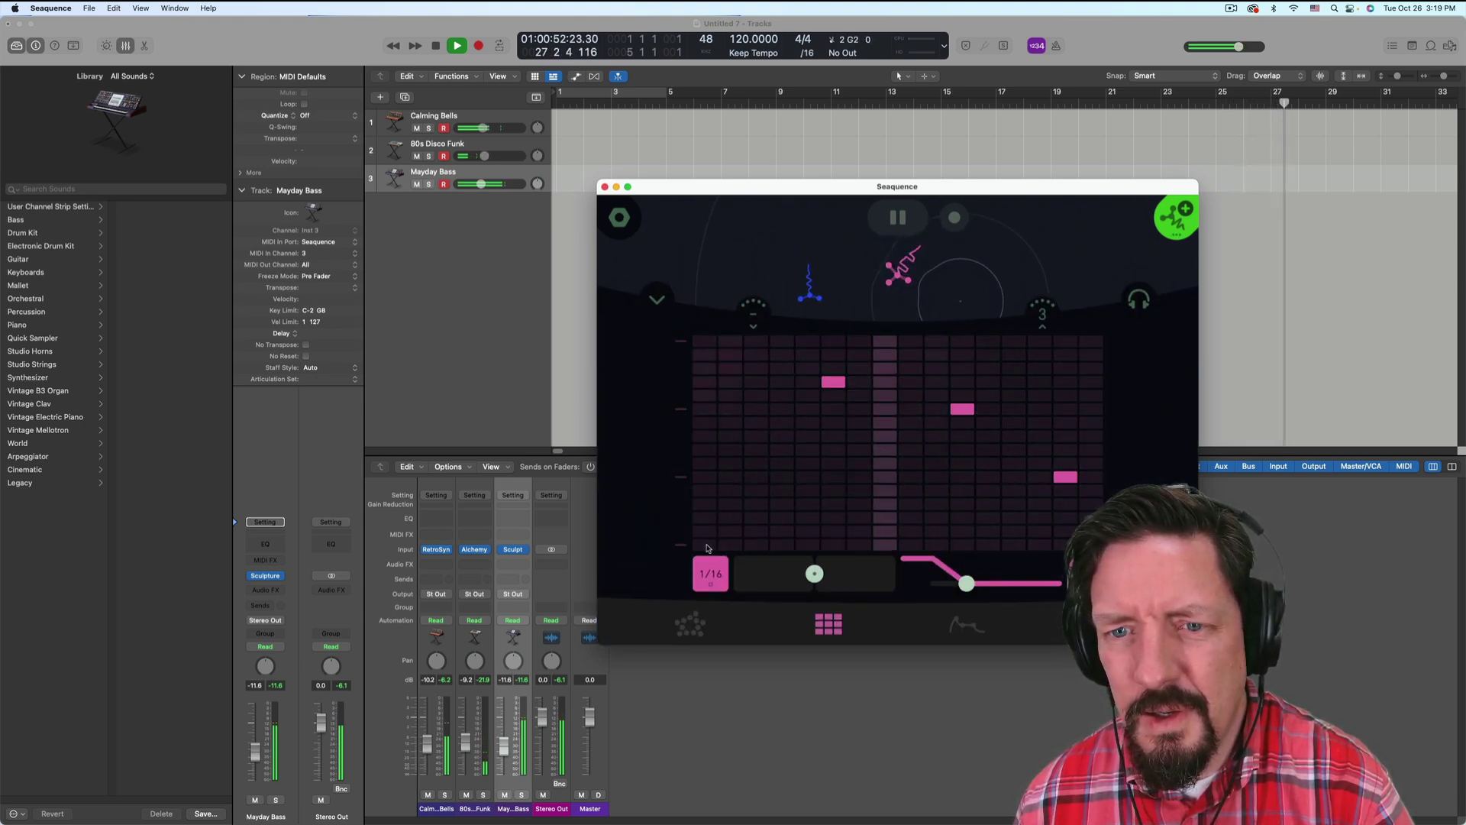
{"action": "left_click", "coordinate": [704, 545]}
{"action": "left_click", "coordinate": [730, 546]}
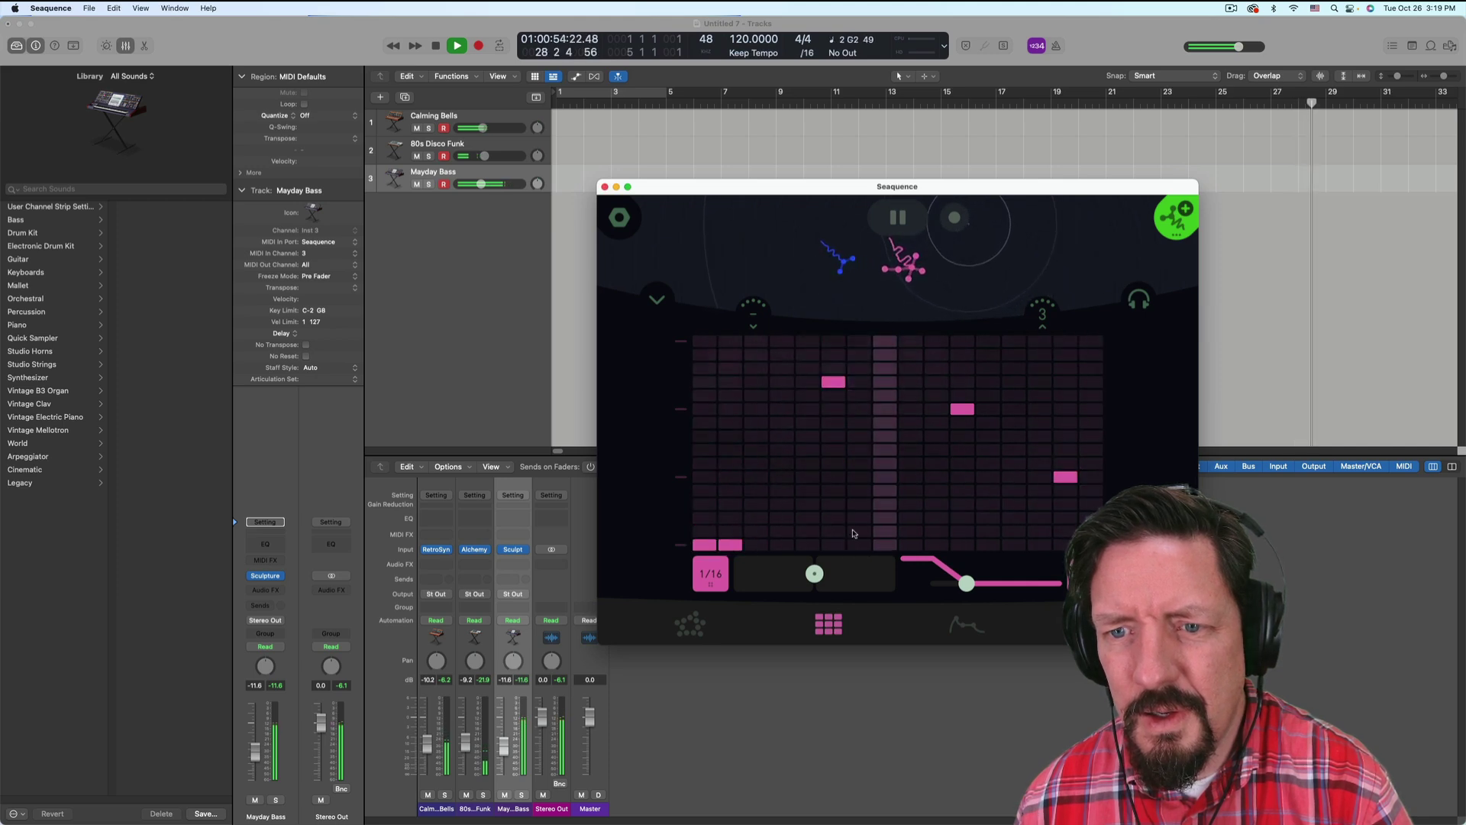
{"action": "left_click", "coordinate": [884, 545]}
{"action": "left_click", "coordinate": [903, 545]}
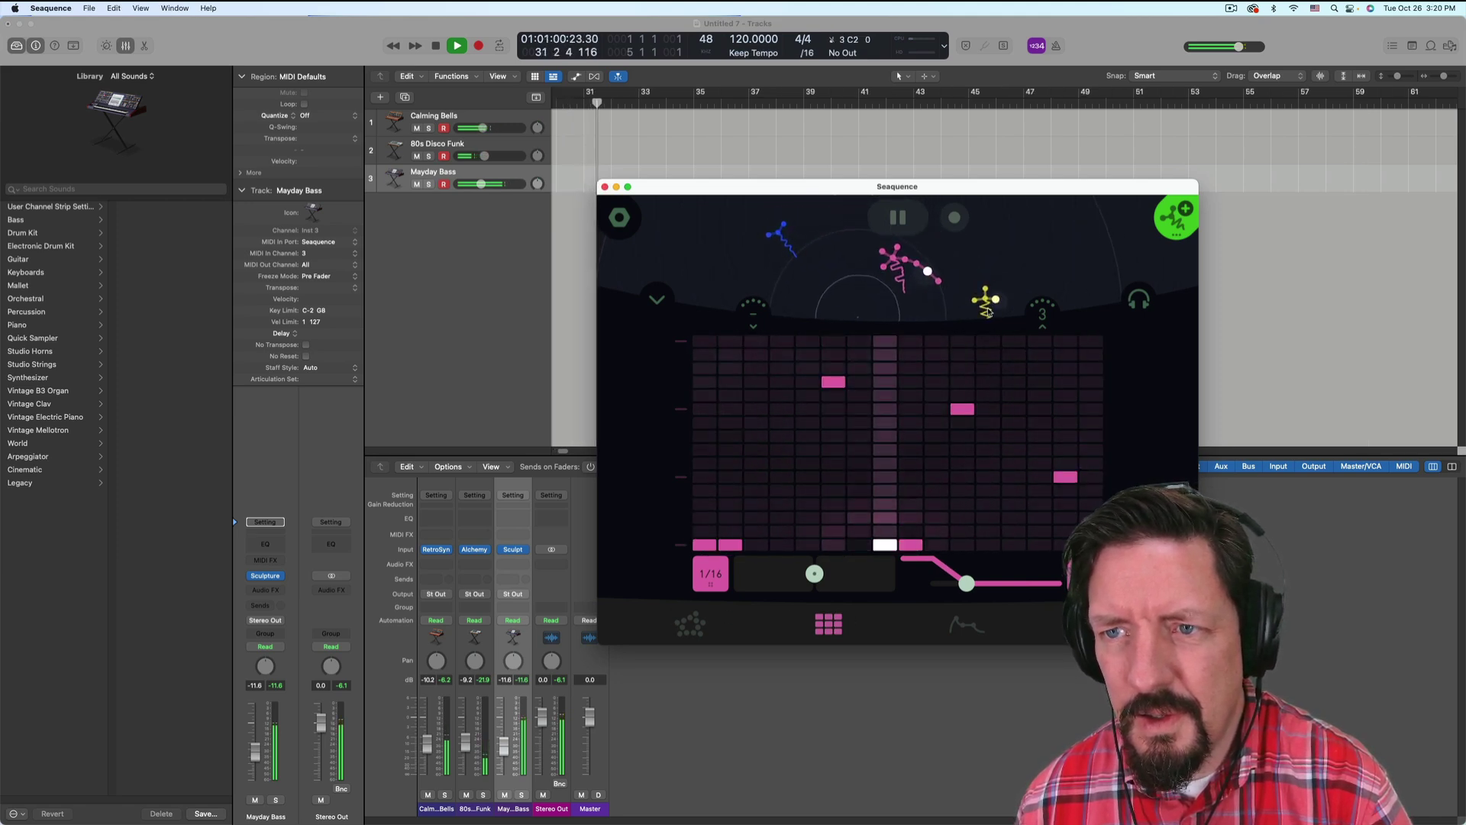
Step: Give the yellow creature a top-right step plus four bottom-row and four top-row steps
{"action": "left_click", "coordinate": [986, 303]}
{"action": "left_click", "coordinate": [1091, 341]}
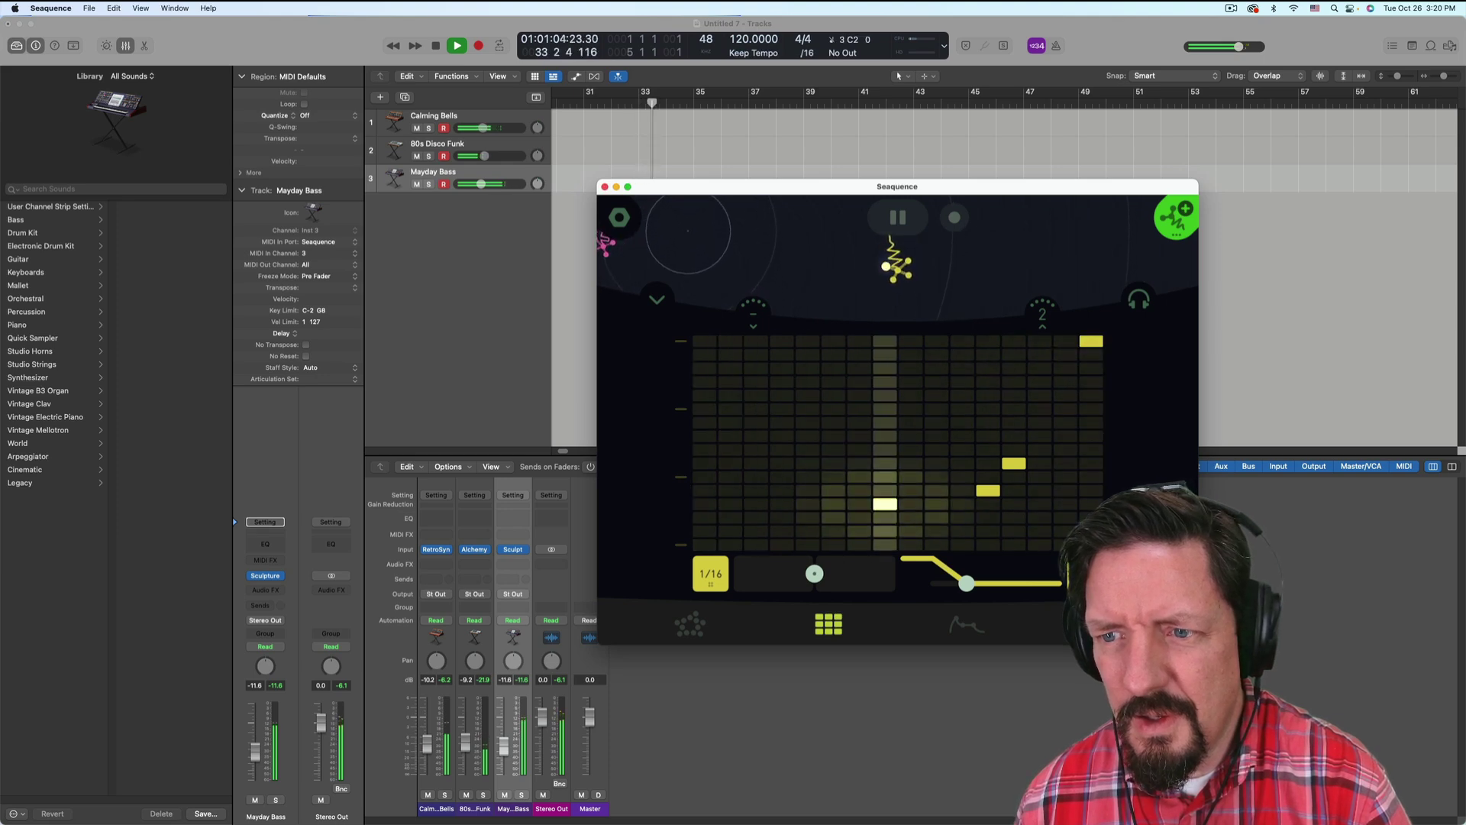
{"action": "left_click_drag", "start_coordinate": [704, 544], "coordinate": [781, 544]}
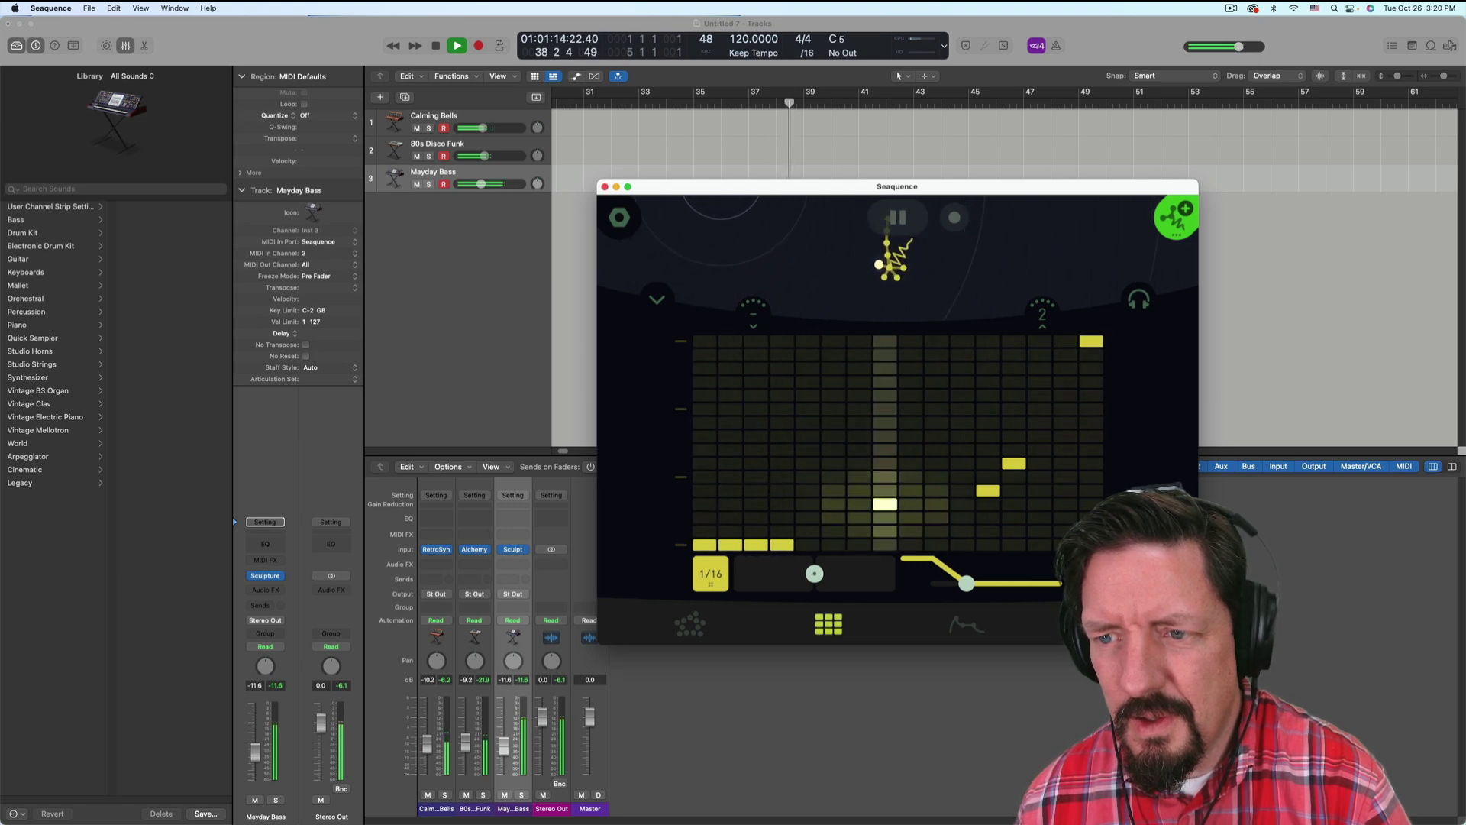
{"action": "left_click_drag", "start_coordinate": [705, 341], "coordinate": [773, 349]}
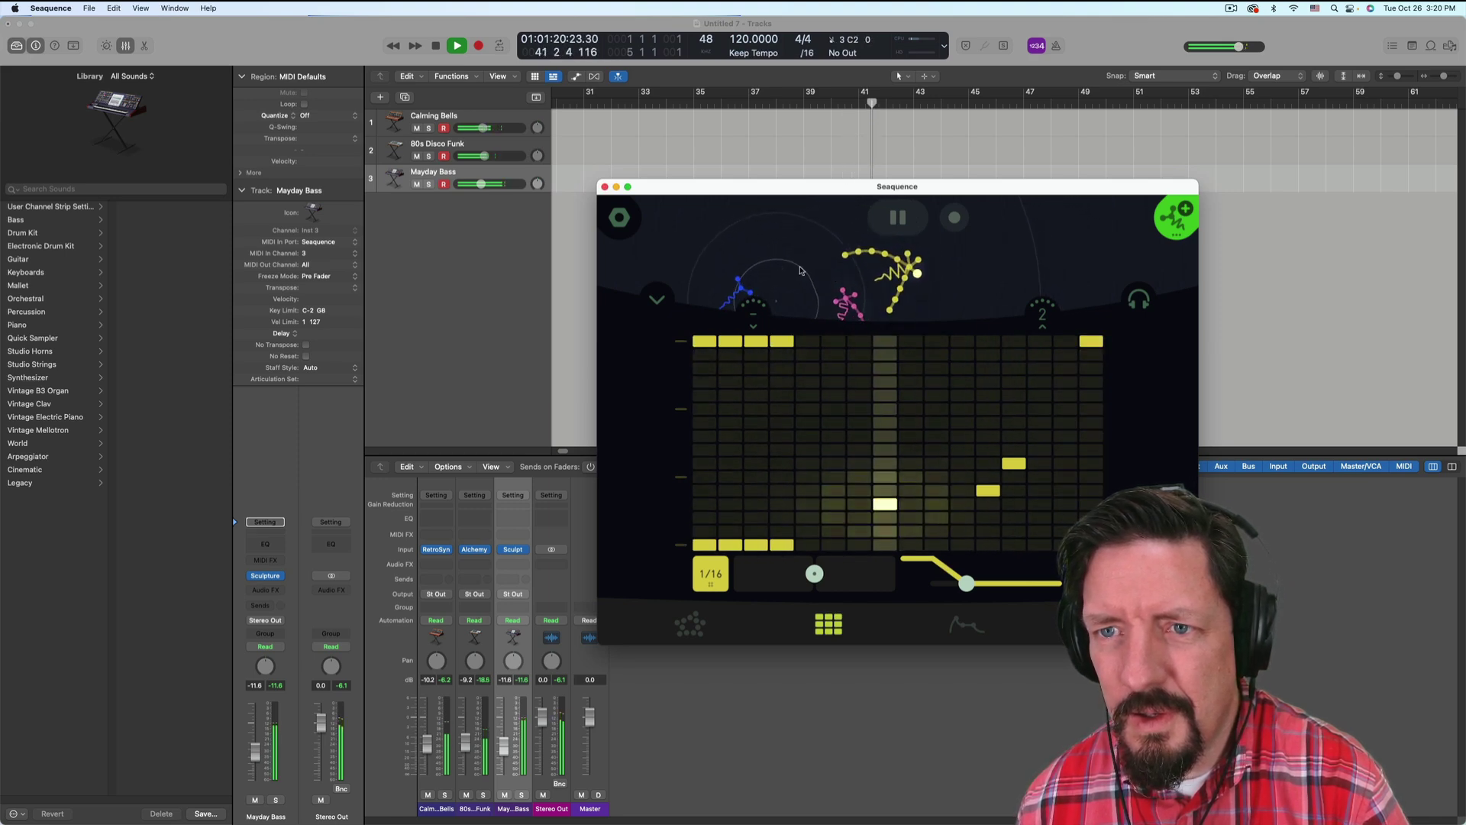
{"action": "left_click", "coordinate": [841, 297]}
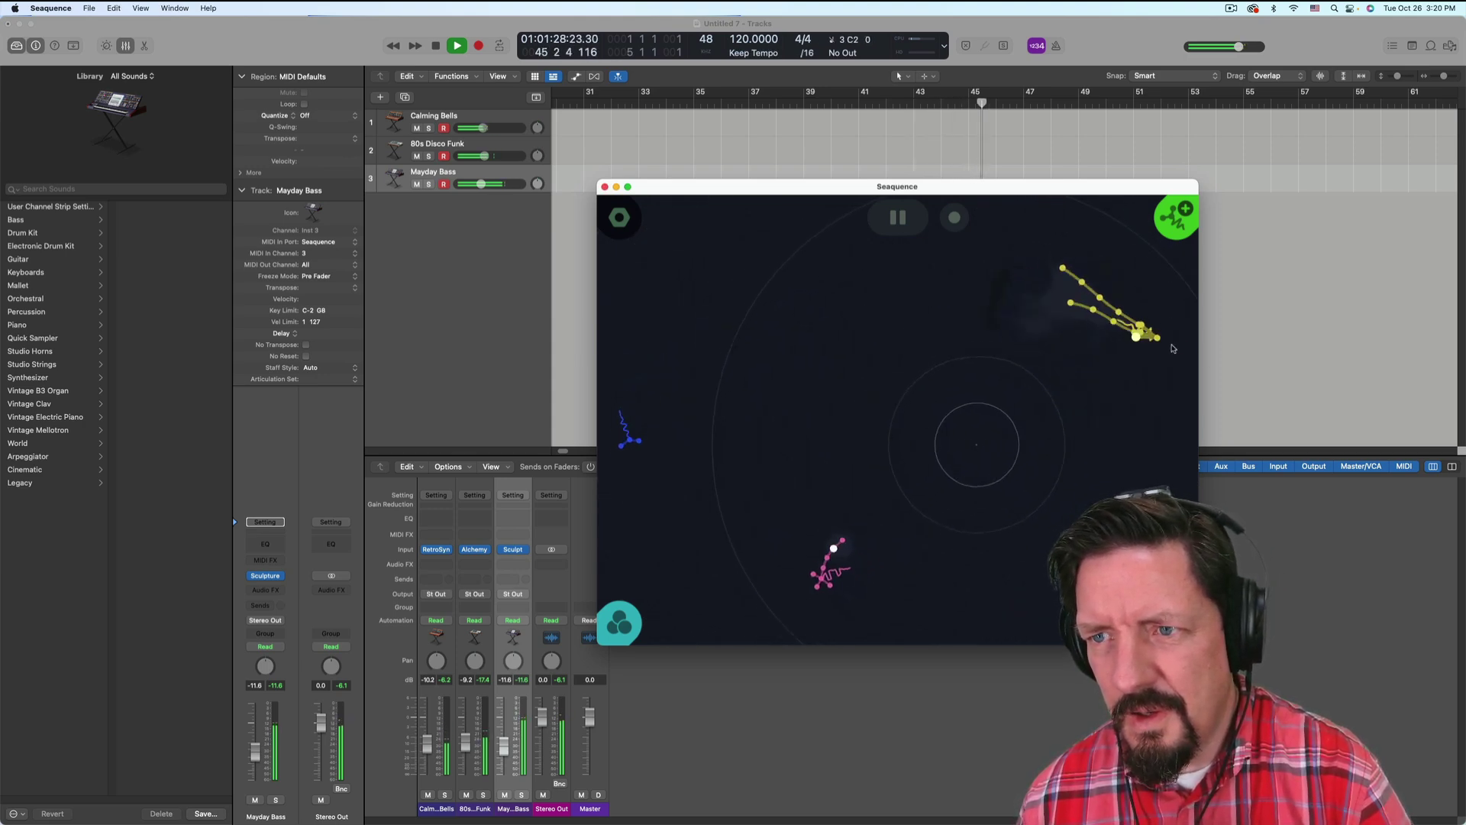
Step: Zoom the pond toward the yellow creature and drag the pink creature toward the centre ring
{"action": "left_click", "coordinate": [1115, 313]}
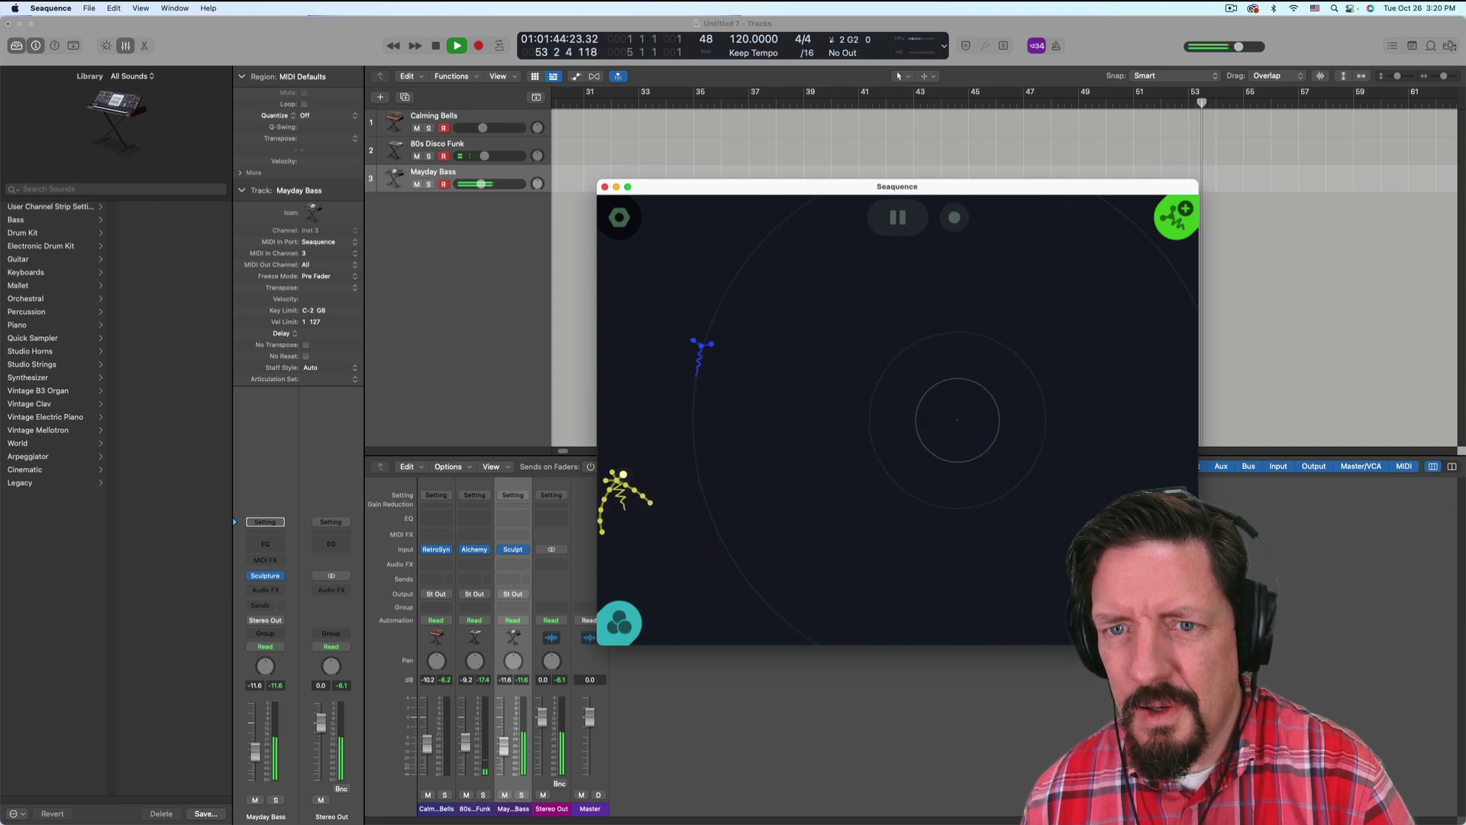
{"action": "left_click_drag", "start_coordinate": [1195, 413], "coordinate": [809, 410]}
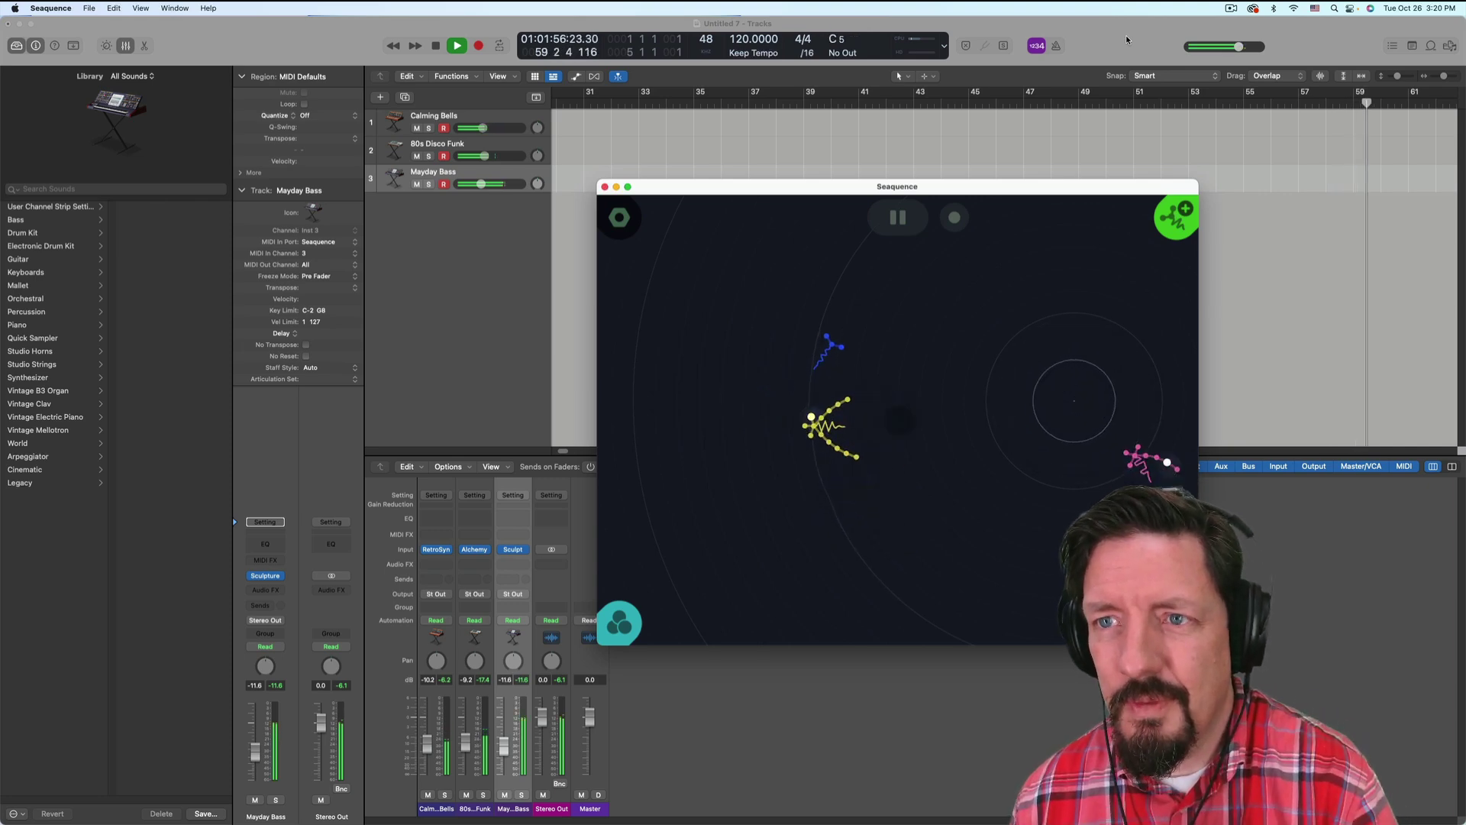
Step: Bring Logic Pro forward and return the playhead to bar 1
{"action": "left_click", "coordinate": [681, 208]}
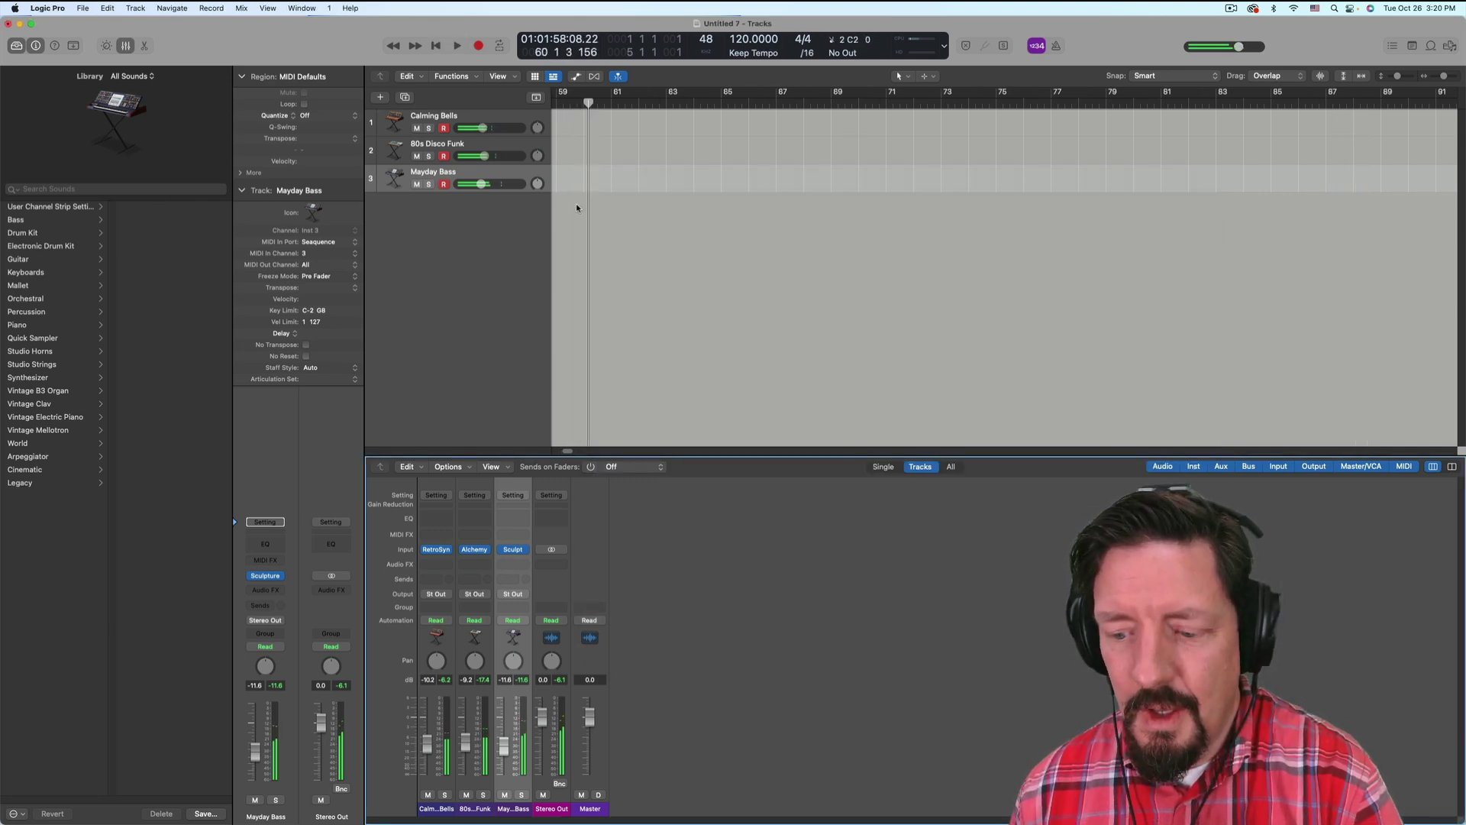
{"action": "key", "text": "Return"}
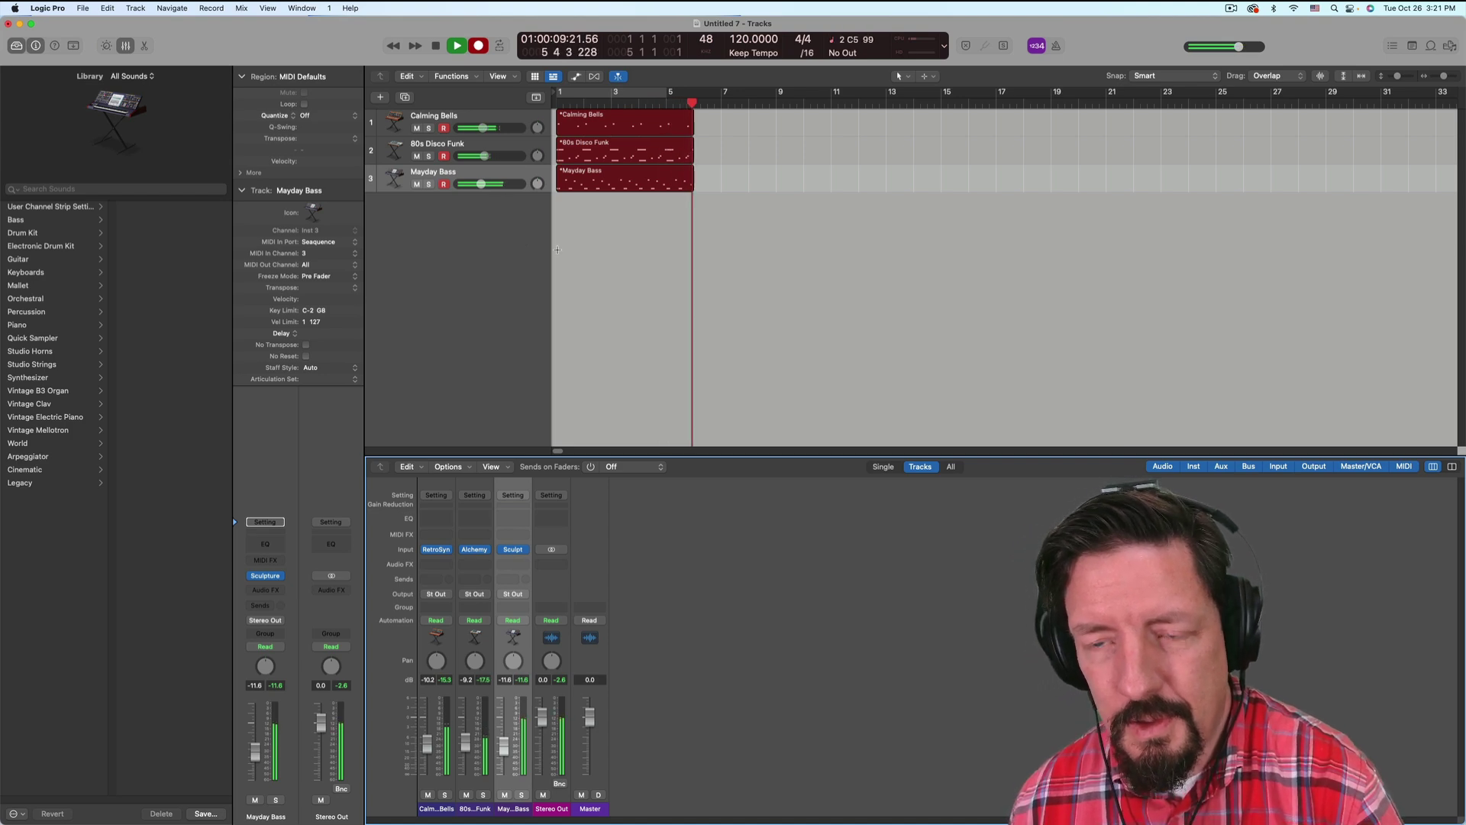
Step: In Seequence, move the yellow creature into the right circle and around, then pan the dish toward the blue creature
{"action": "key", "text": "super+Tab"}
{"action": "left_click_drag", "start_coordinate": [919, 407], "coordinate": [1052, 443]}
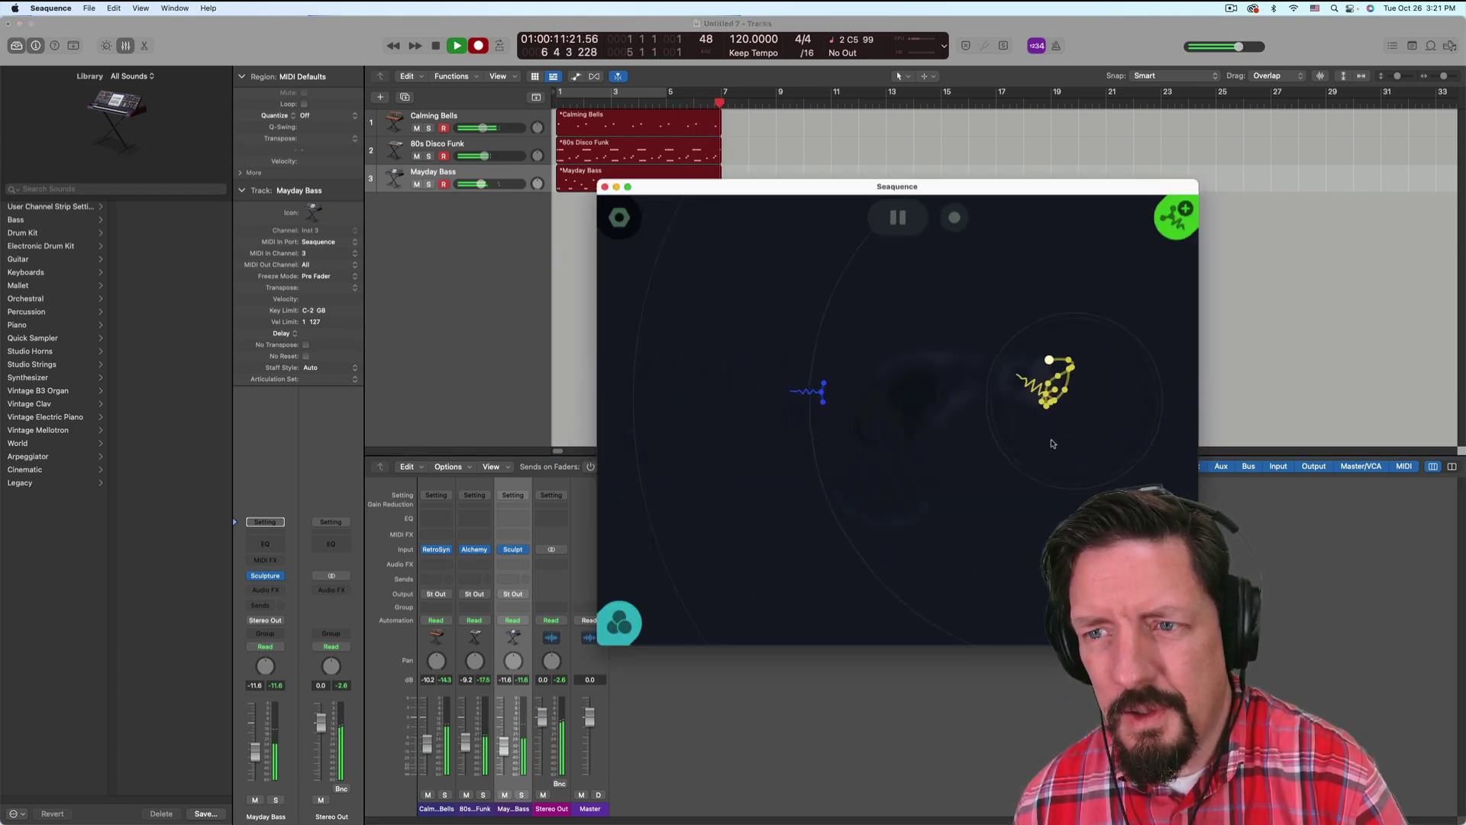
{"action": "left_click_drag", "start_coordinate": [874, 469], "coordinate": [1026, 475]}
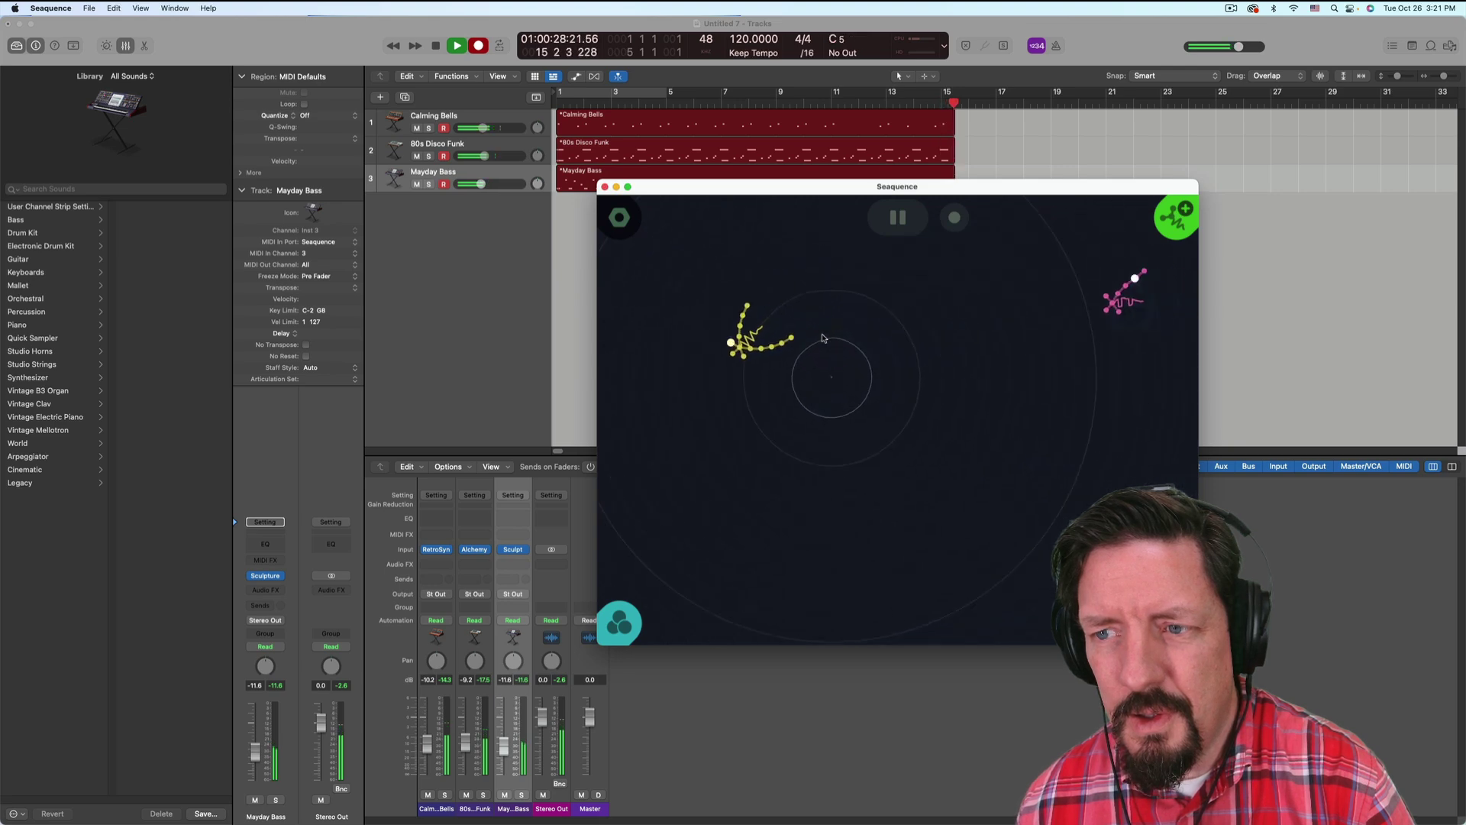
{"action": "left_click_drag", "start_coordinate": [768, 400], "coordinate": [1015, 411]}
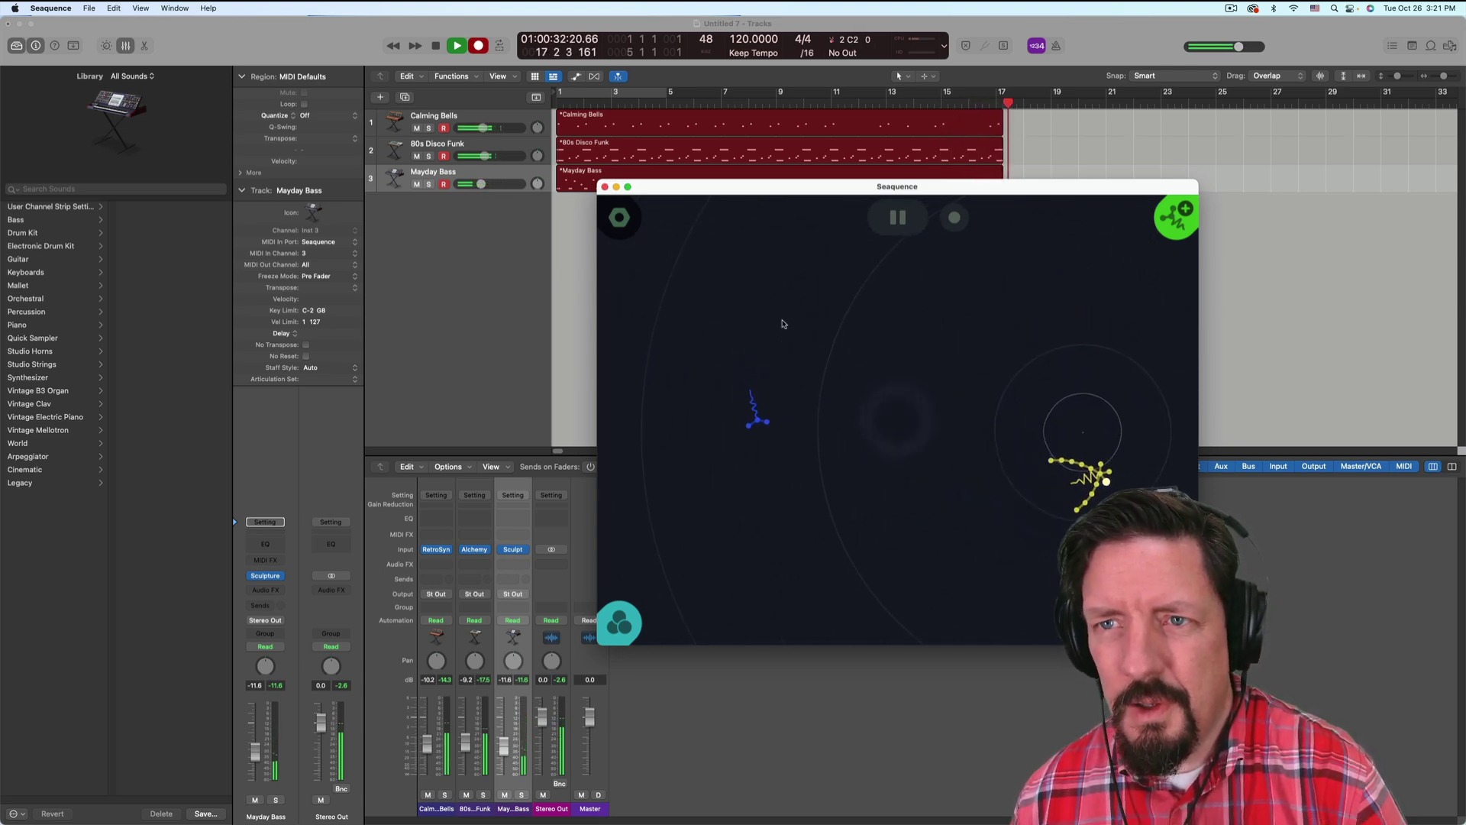
Step: Stop the Logic Pro recording and drop the three recorded regions back in place
{"action": "left_click", "coordinate": [468, 36]}
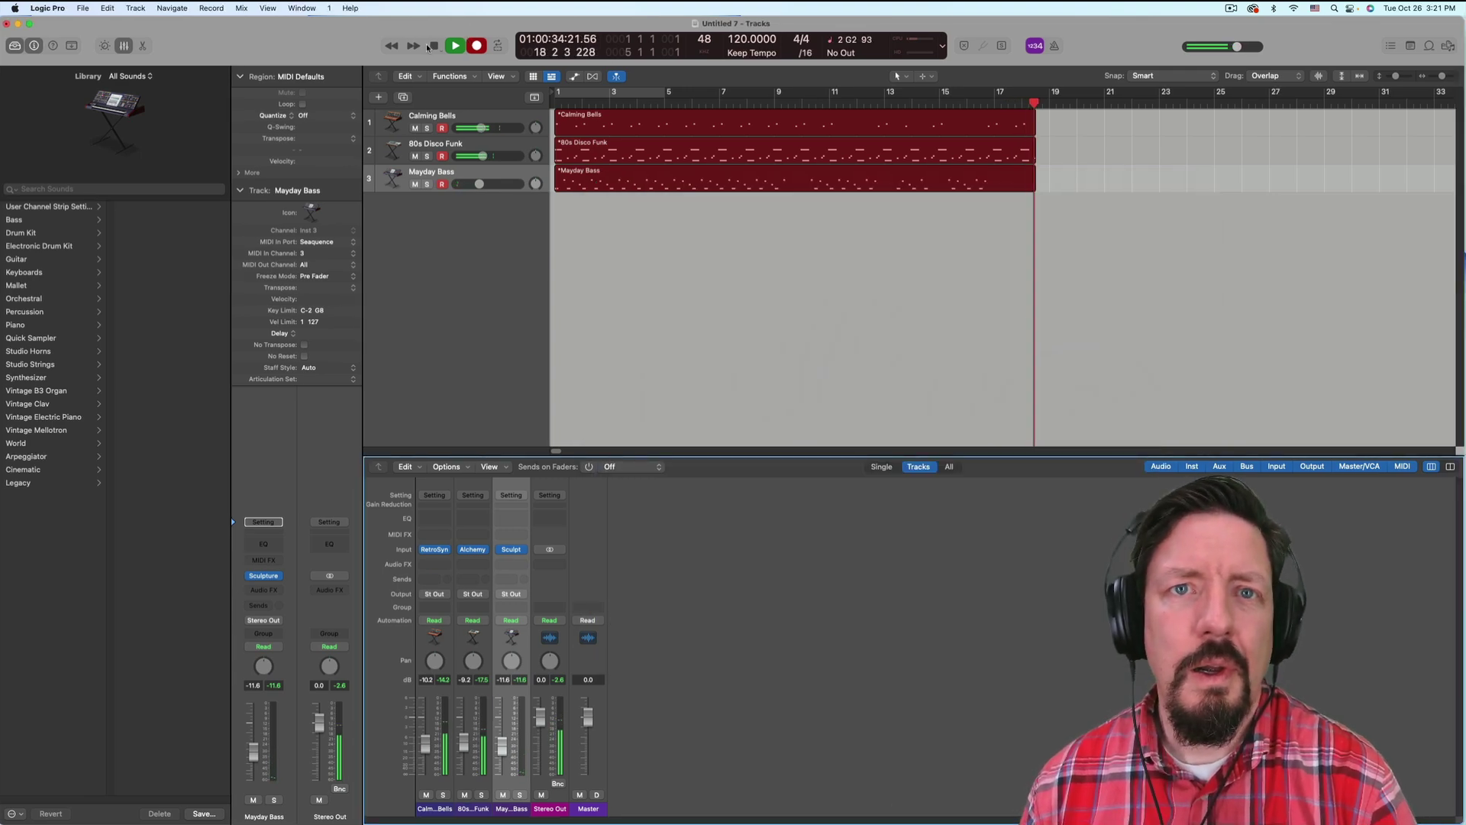
{"action": "left_click", "coordinate": [431, 47]}
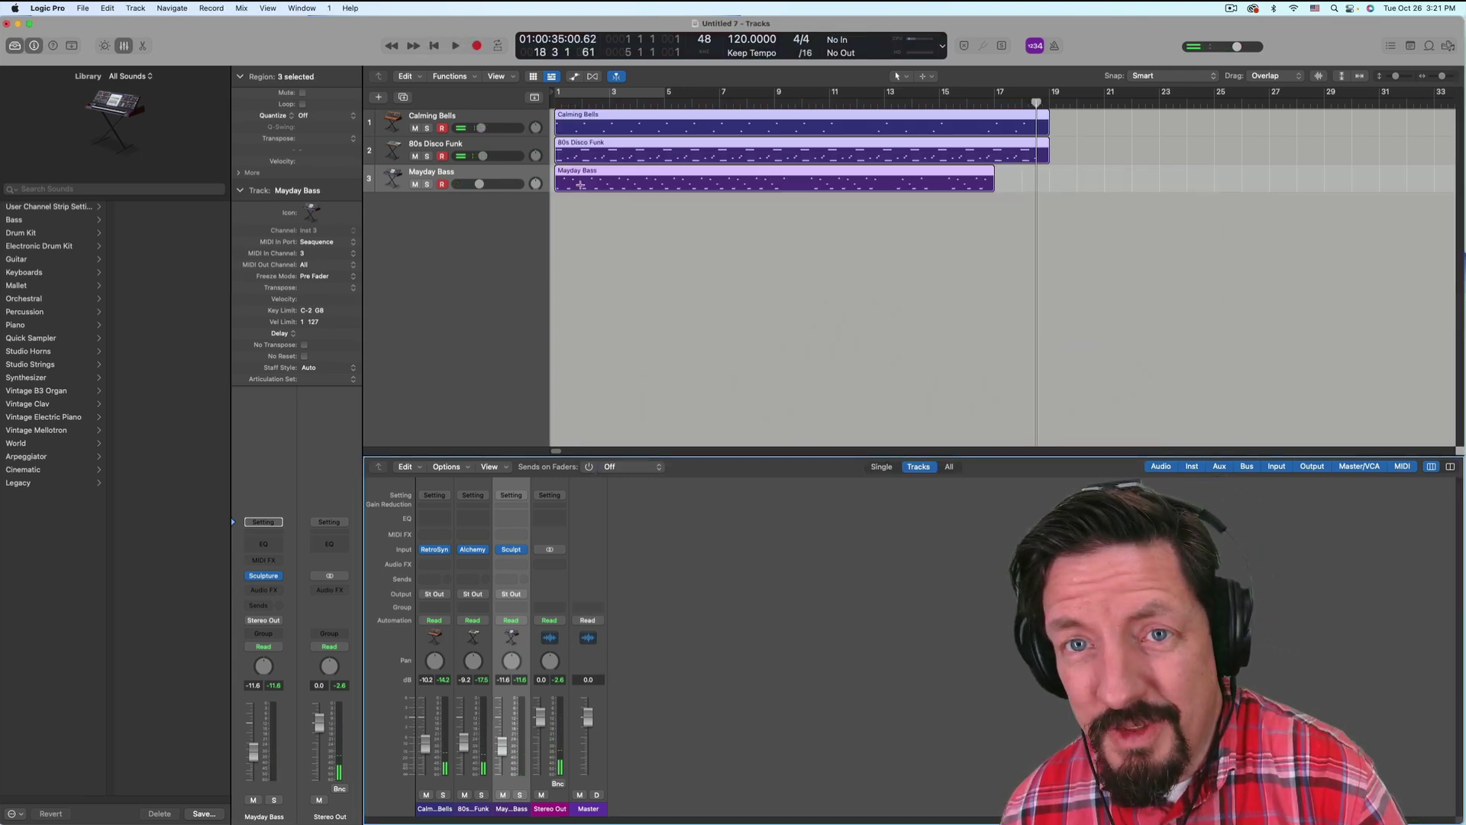
{"action": "mouse_move", "coordinate": [594, 173]}
{"action": "left_mouse_down"}
{"action": "mouse_move", "coordinate": [669, 178]}
{"action": "mouse_move", "coordinate": [717, 153]}
{"action": "mouse_move", "coordinate": [574, 155]}
{"action": "left_mouse_up"}
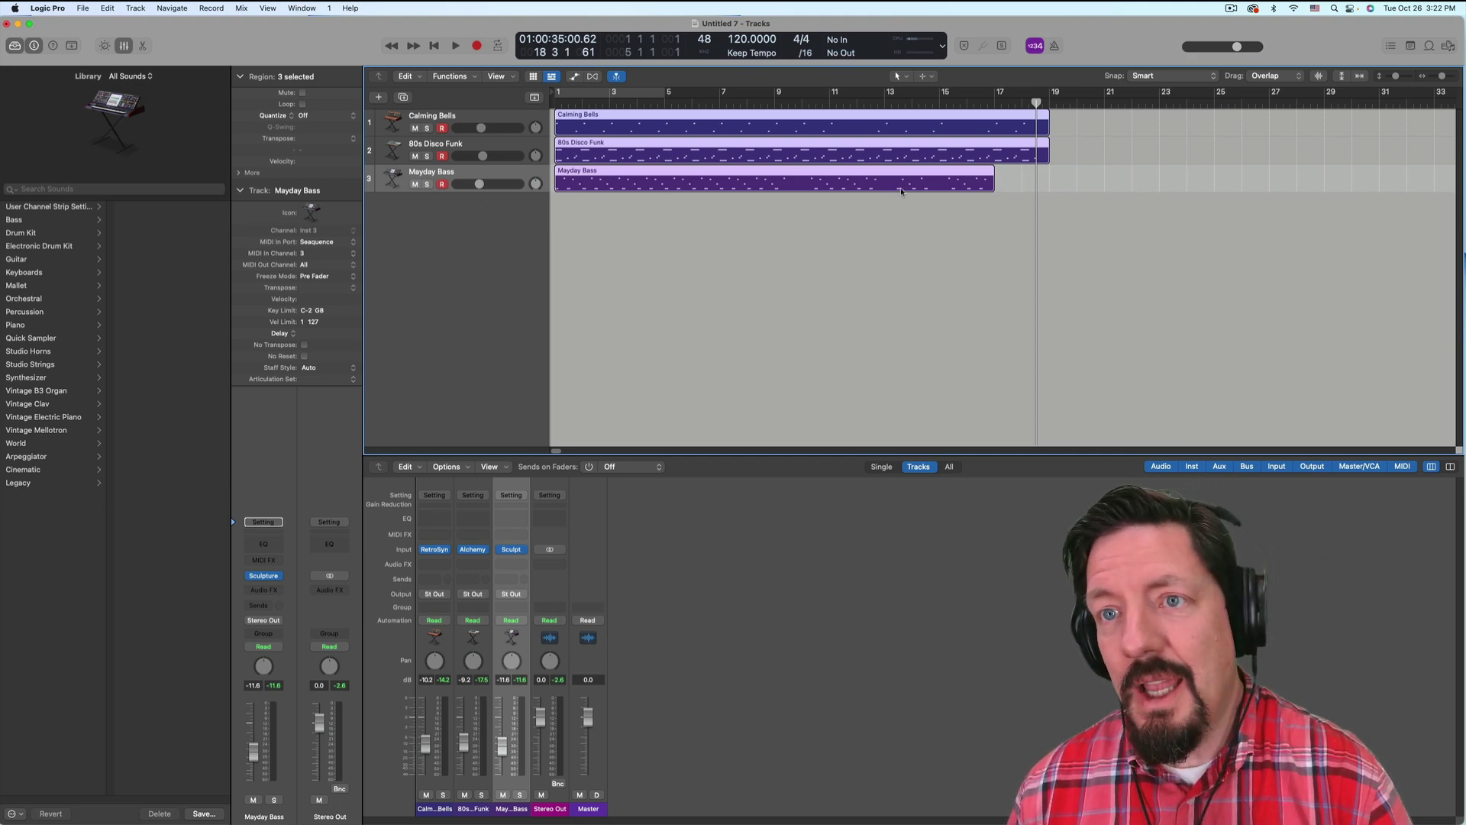
Step: Add an empty software instrument track with its MIDI In Port set to SL STUDIO Port
{"action": "double_click", "coordinate": [466, 222]}
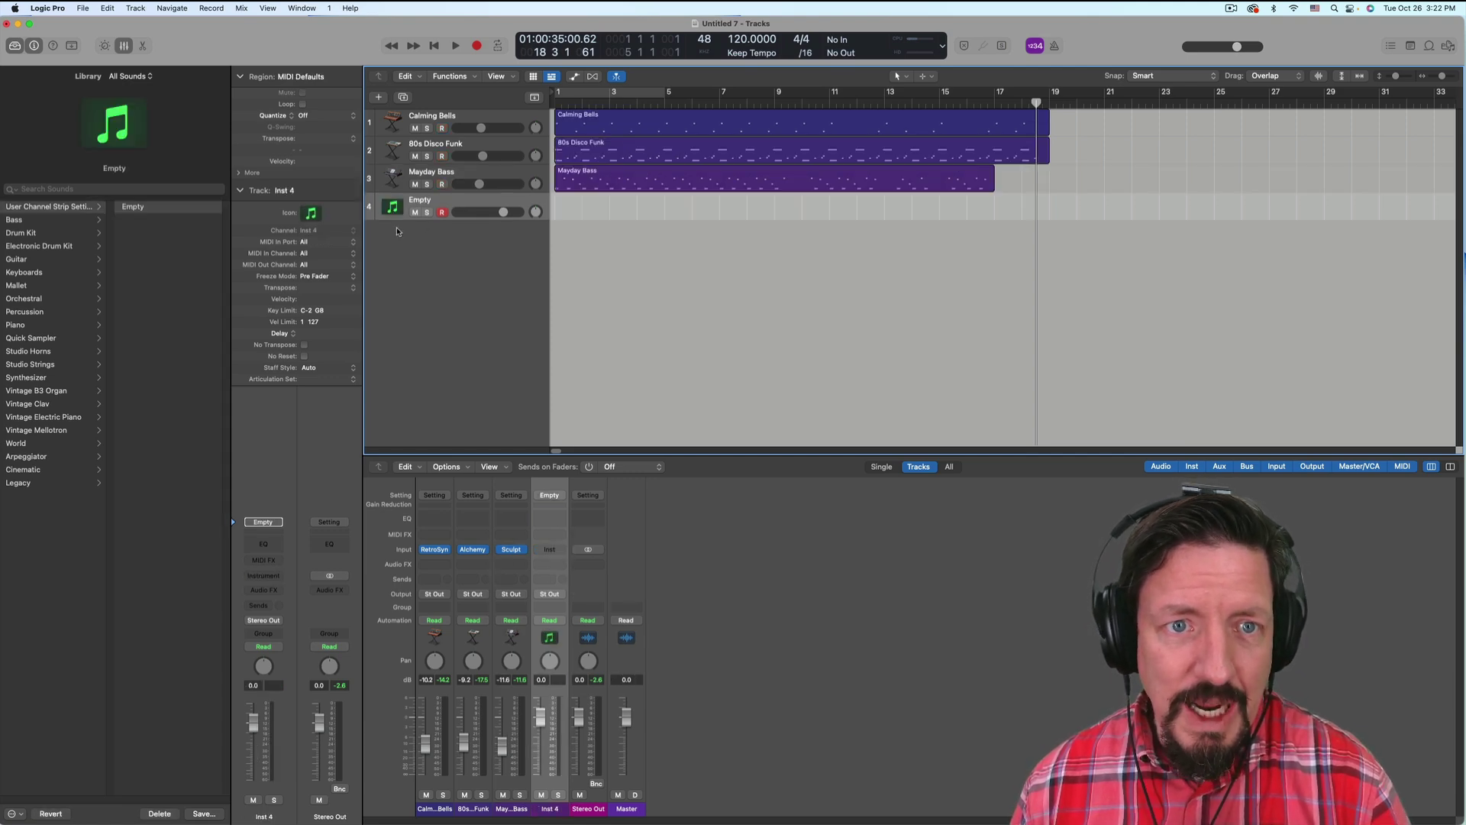
{"action": "left_click", "coordinate": [324, 243]}
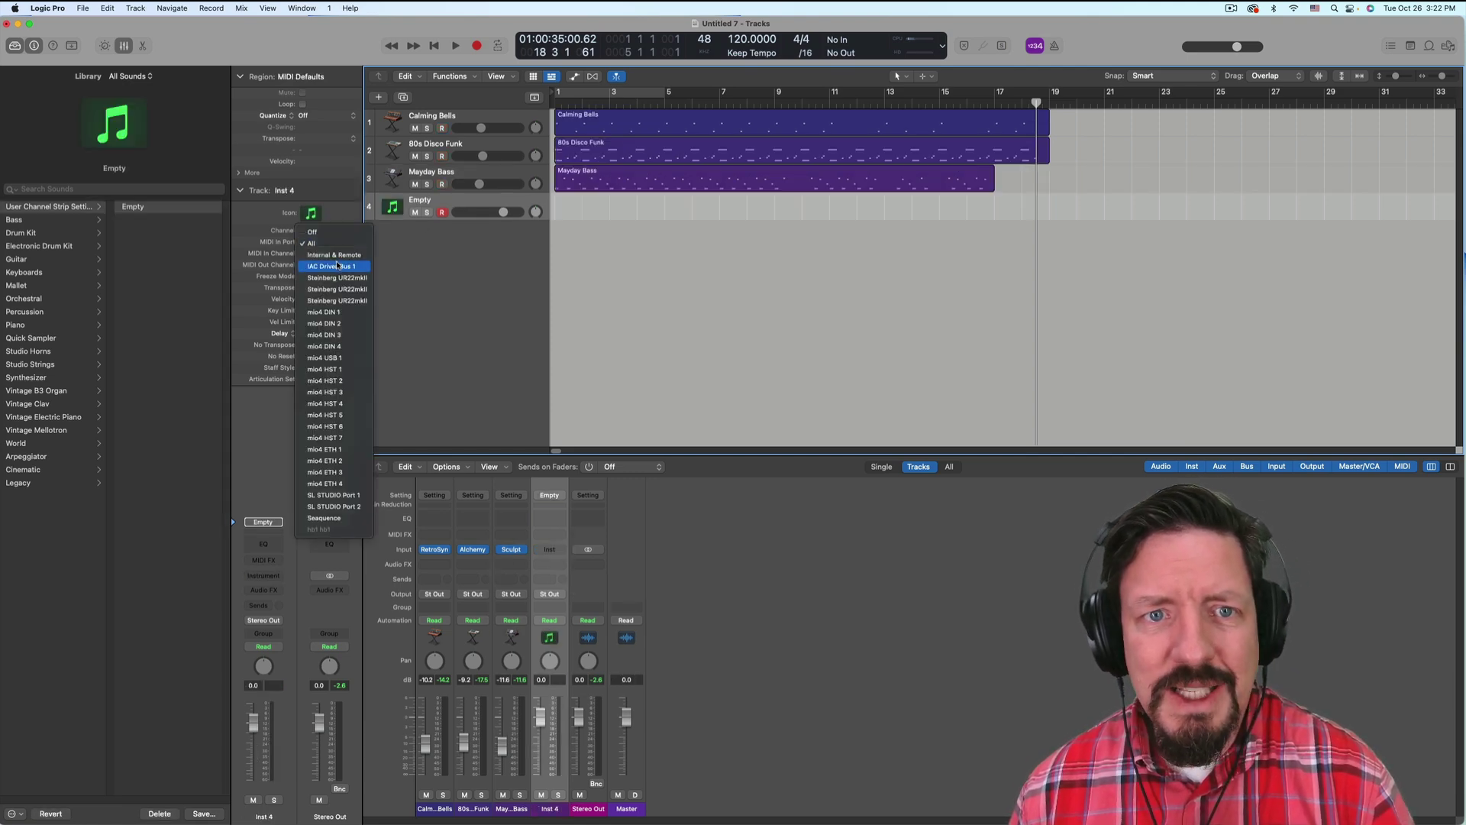
{"action": "left_click", "coordinate": [345, 496]}
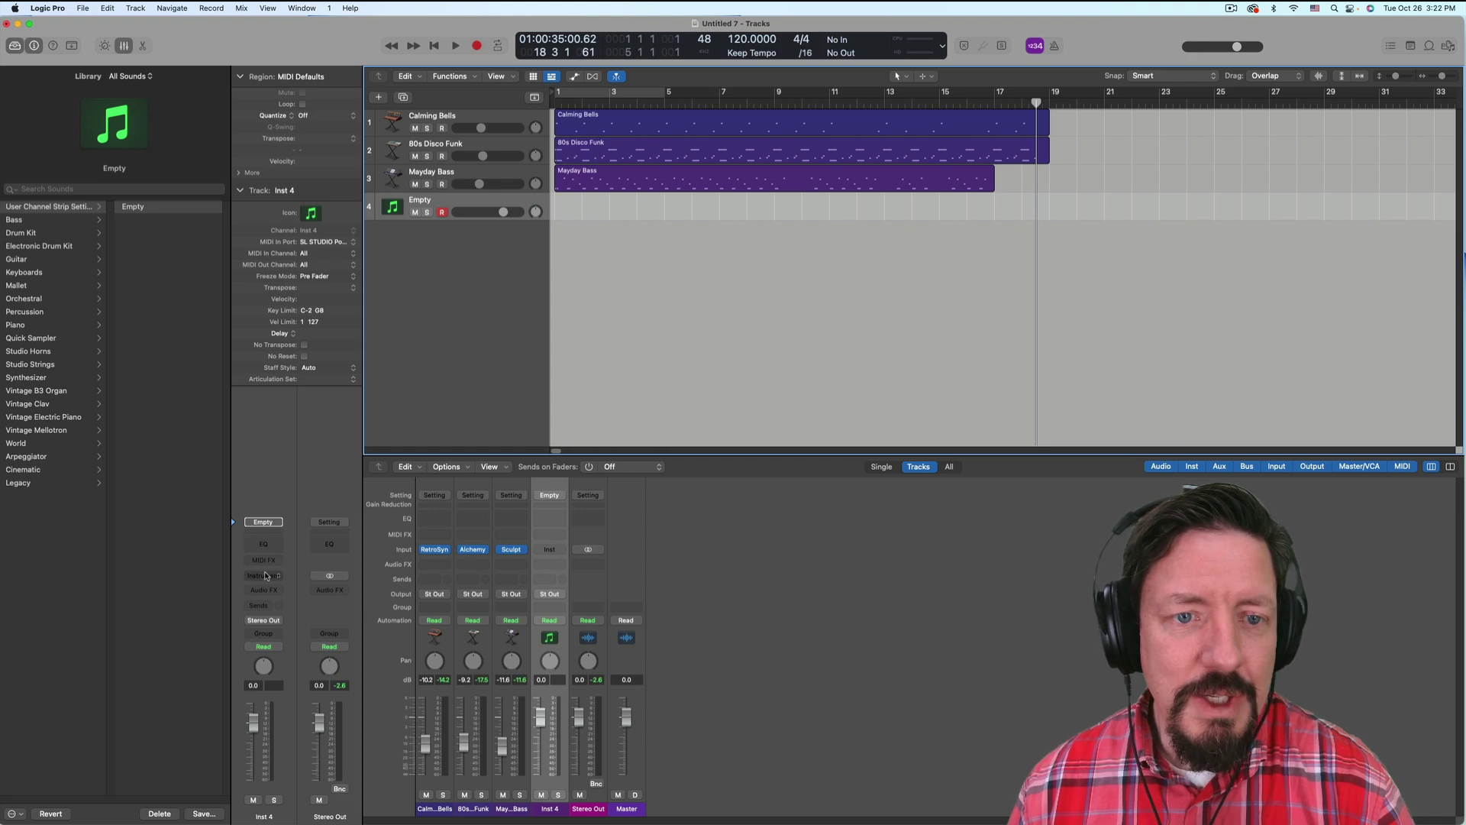
Step: Load Sculpture (Stereo) on Inst 4 and move its plug-in window clear of the regions
{"action": "left_click", "coordinate": [265, 576]}
{"action": "mouse_move", "coordinate": [272, 610]}
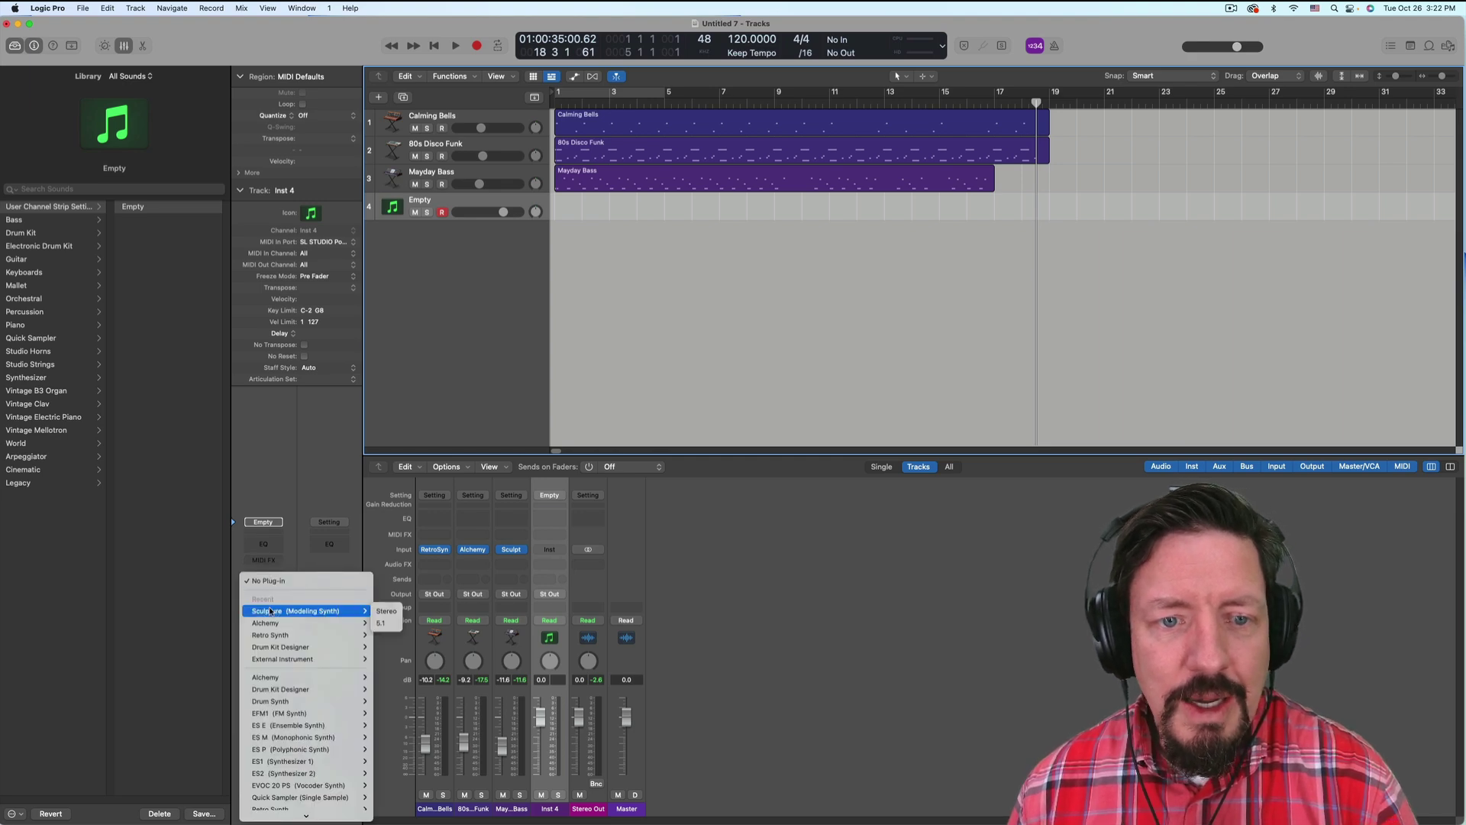
{"action": "left_click", "coordinate": [386, 610]}
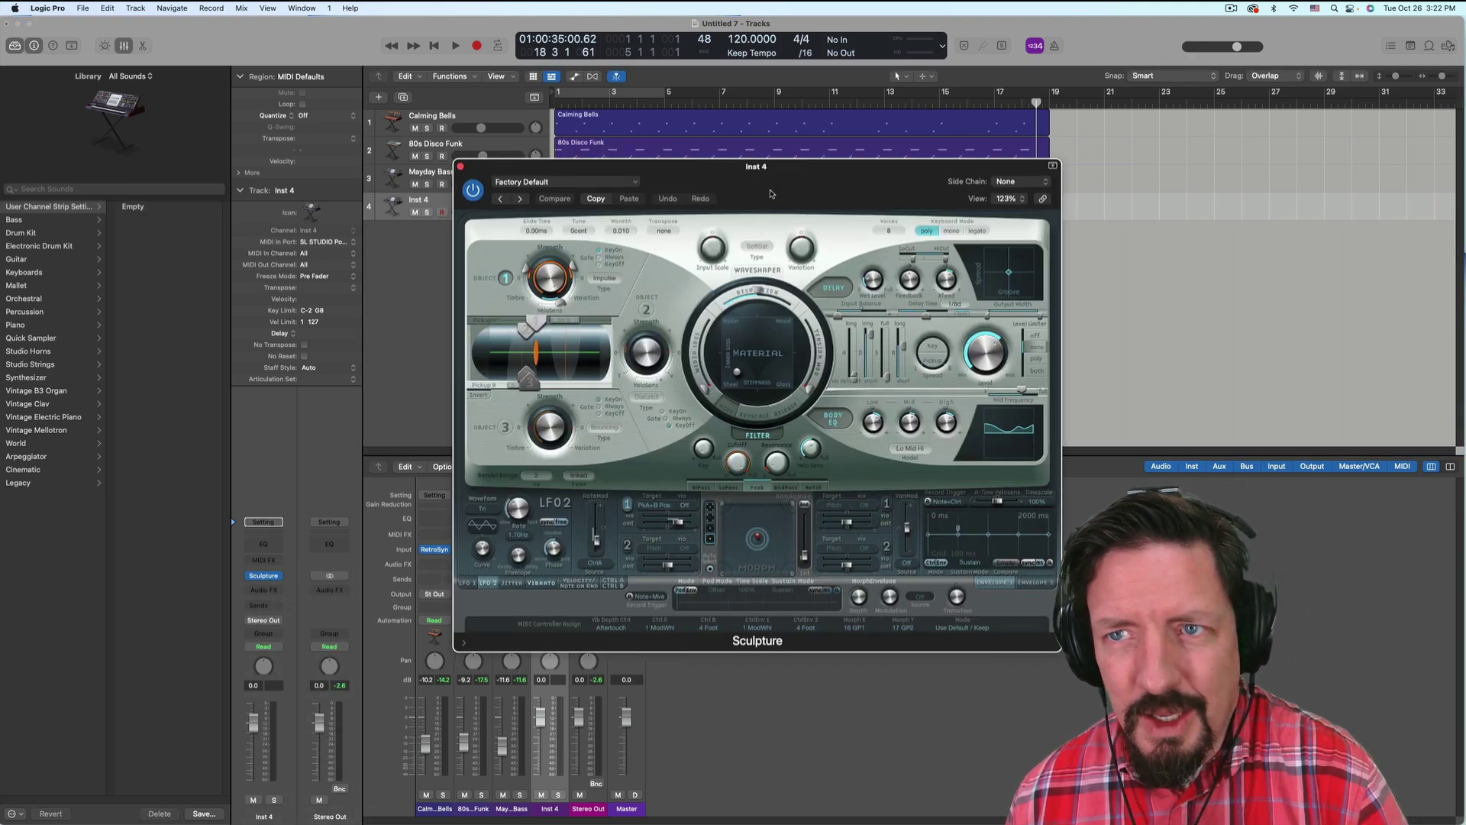
{"action": "left_click_drag", "start_coordinate": [756, 174], "coordinate": [910, 319]}
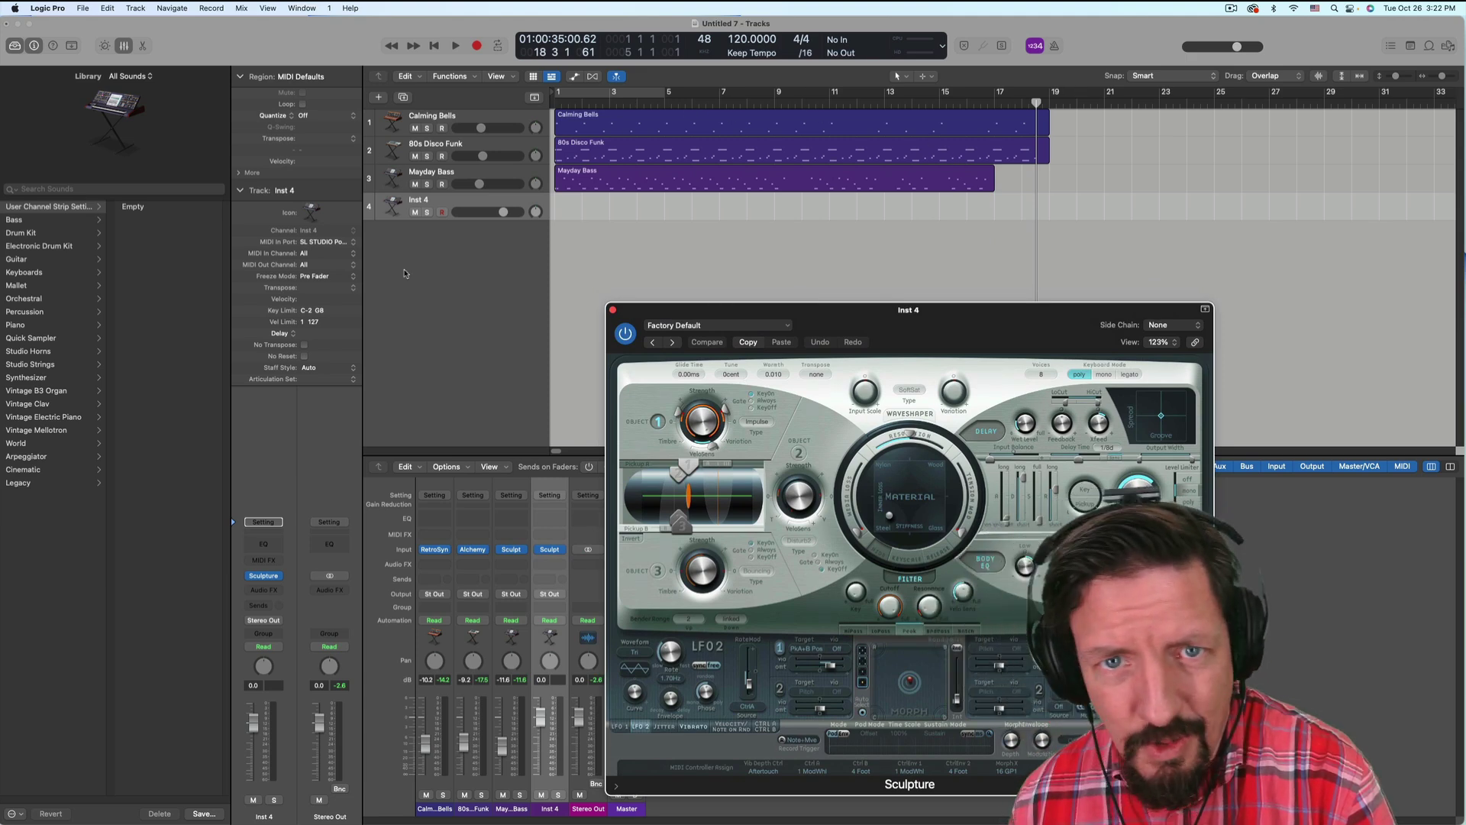
{"action": "left_click", "coordinate": [443, 213]}
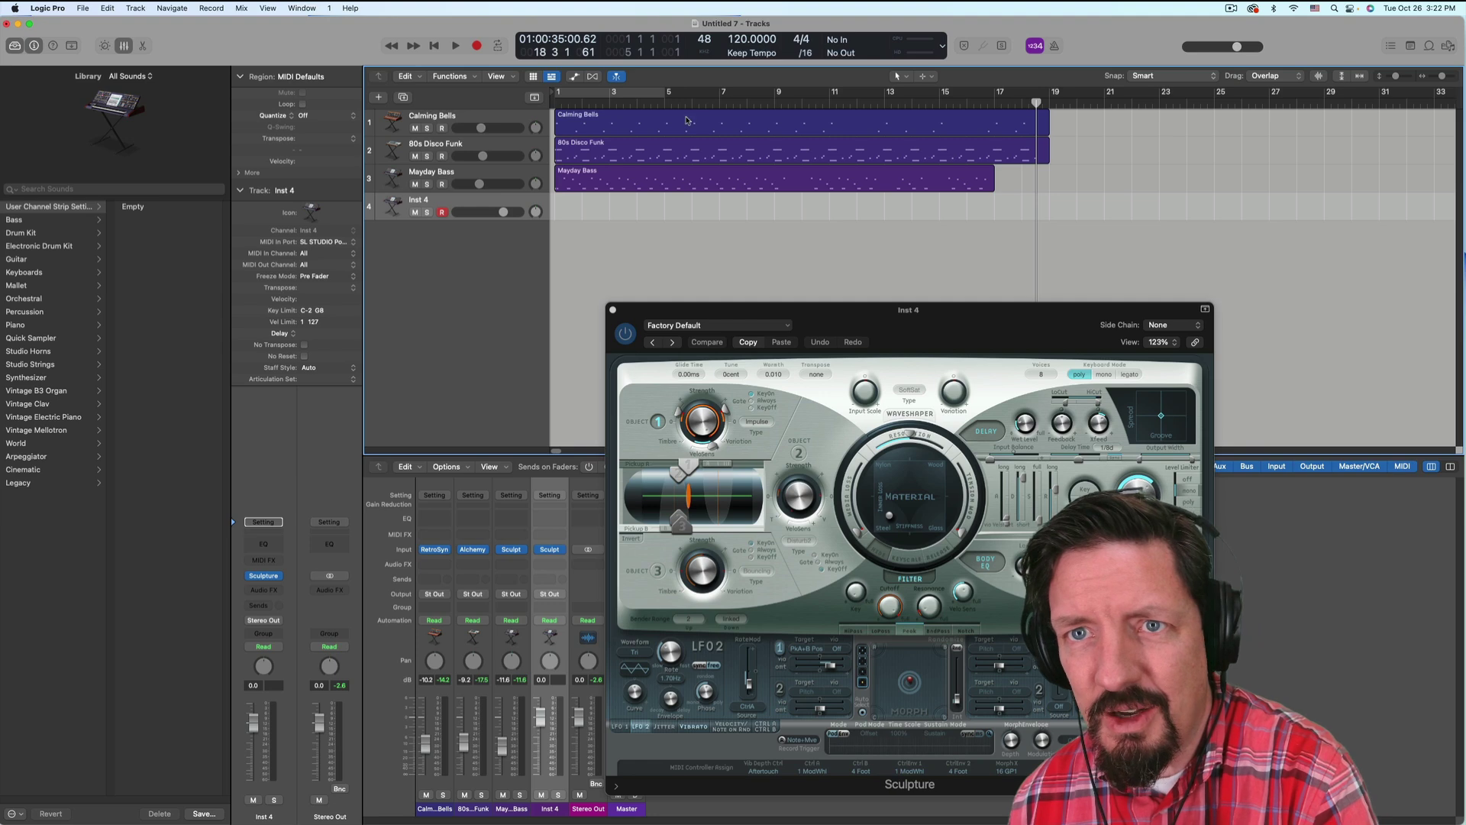
Step: Play the recording from bar 1, stop it, then marquee-select the three recorded regions
{"action": "key", "text": "Return"}
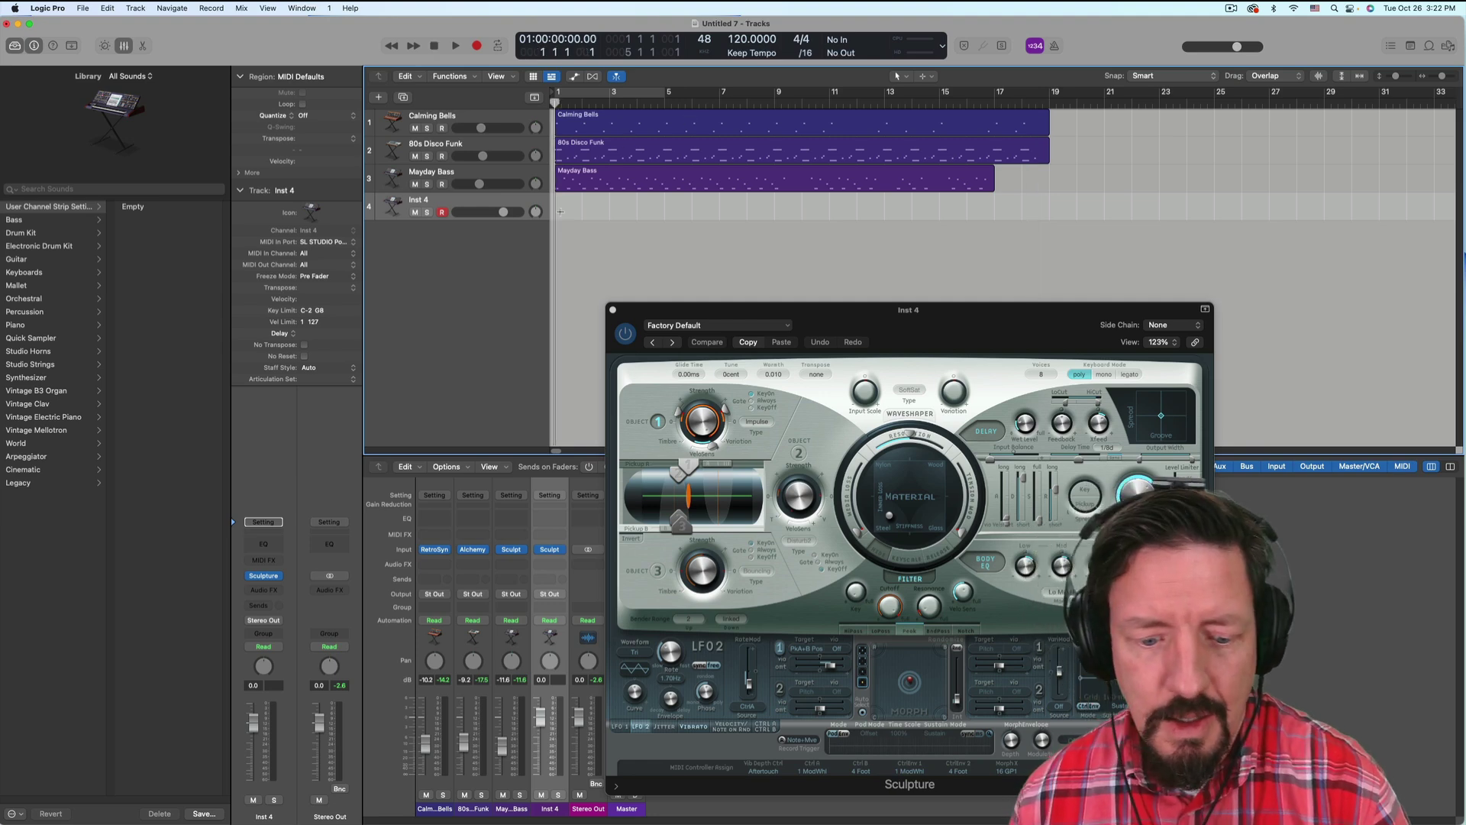
{"action": "key", "text": "space"}
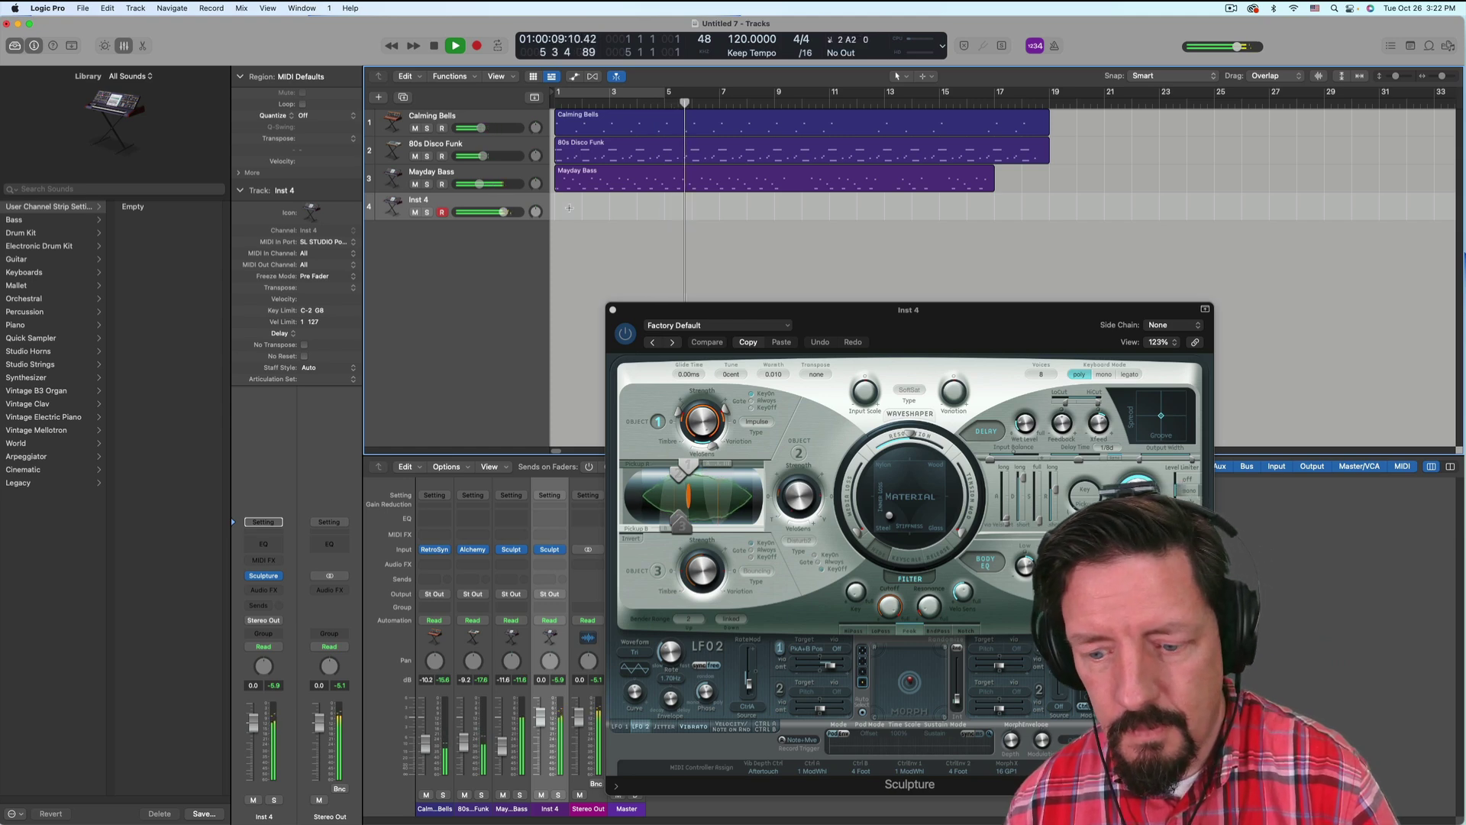
{"action": "key", "text": "space"}
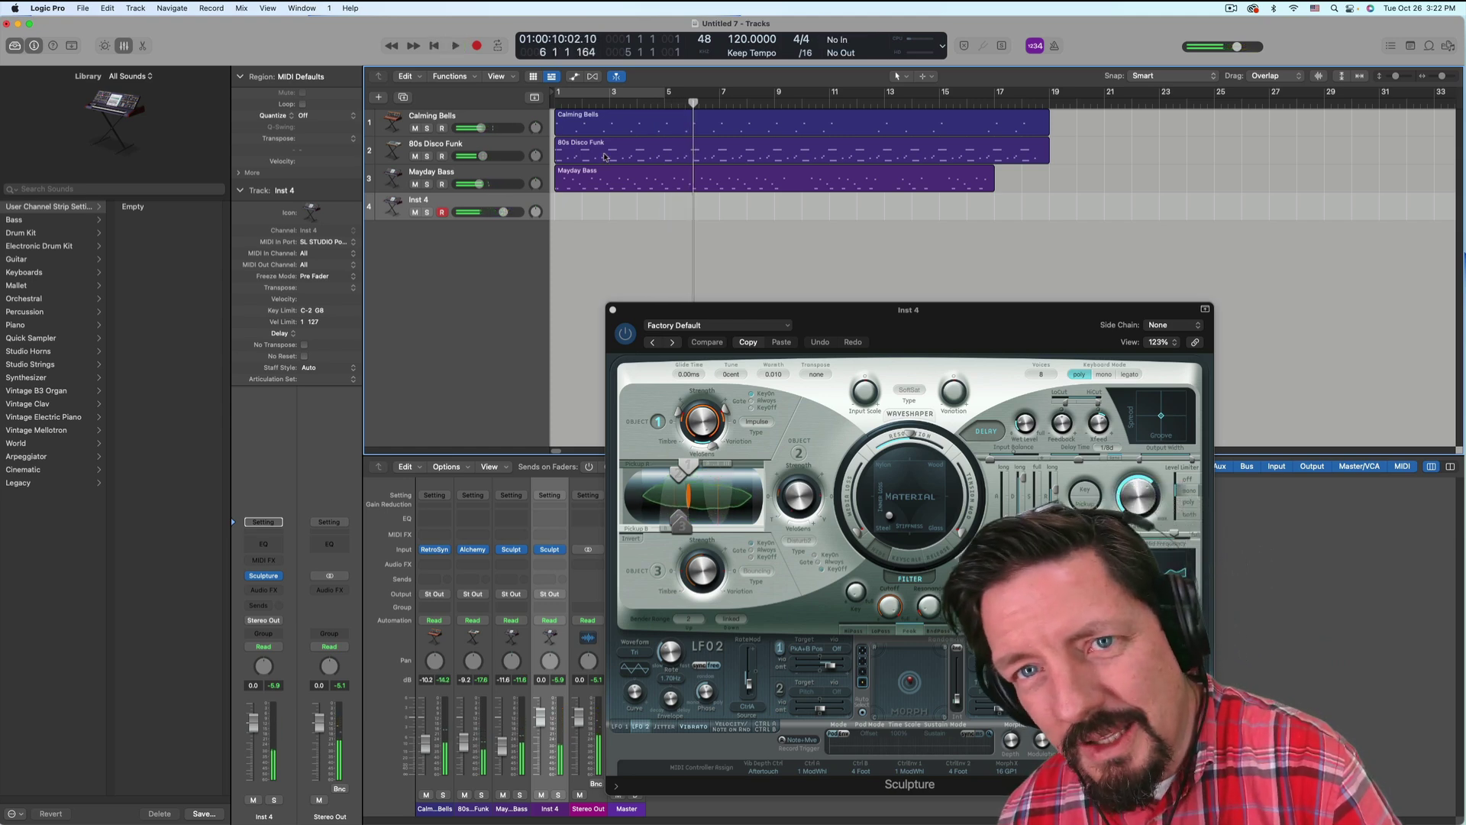
{"action": "left_click_drag", "start_coordinate": [1117, 174], "coordinate": [784, 121]}
Step: Mute the three selected regions using the Mute Tool
{"action": "right_click", "coordinate": [784, 121]}
{"action": "mouse_move", "coordinate": [811, 364]}
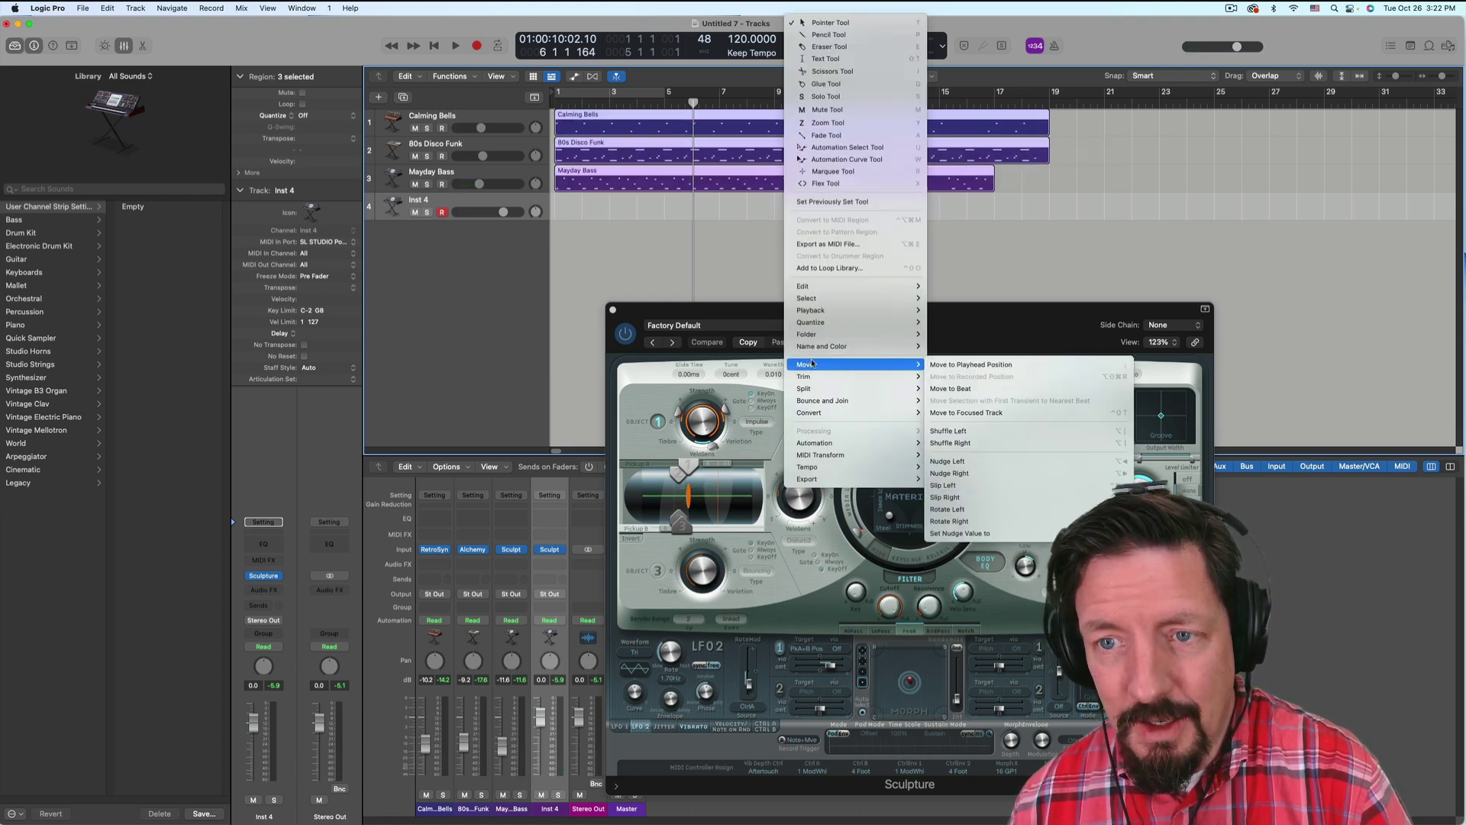
{"action": "left_click", "coordinate": [827, 109]}
{"action": "left_click", "coordinate": [817, 126]}
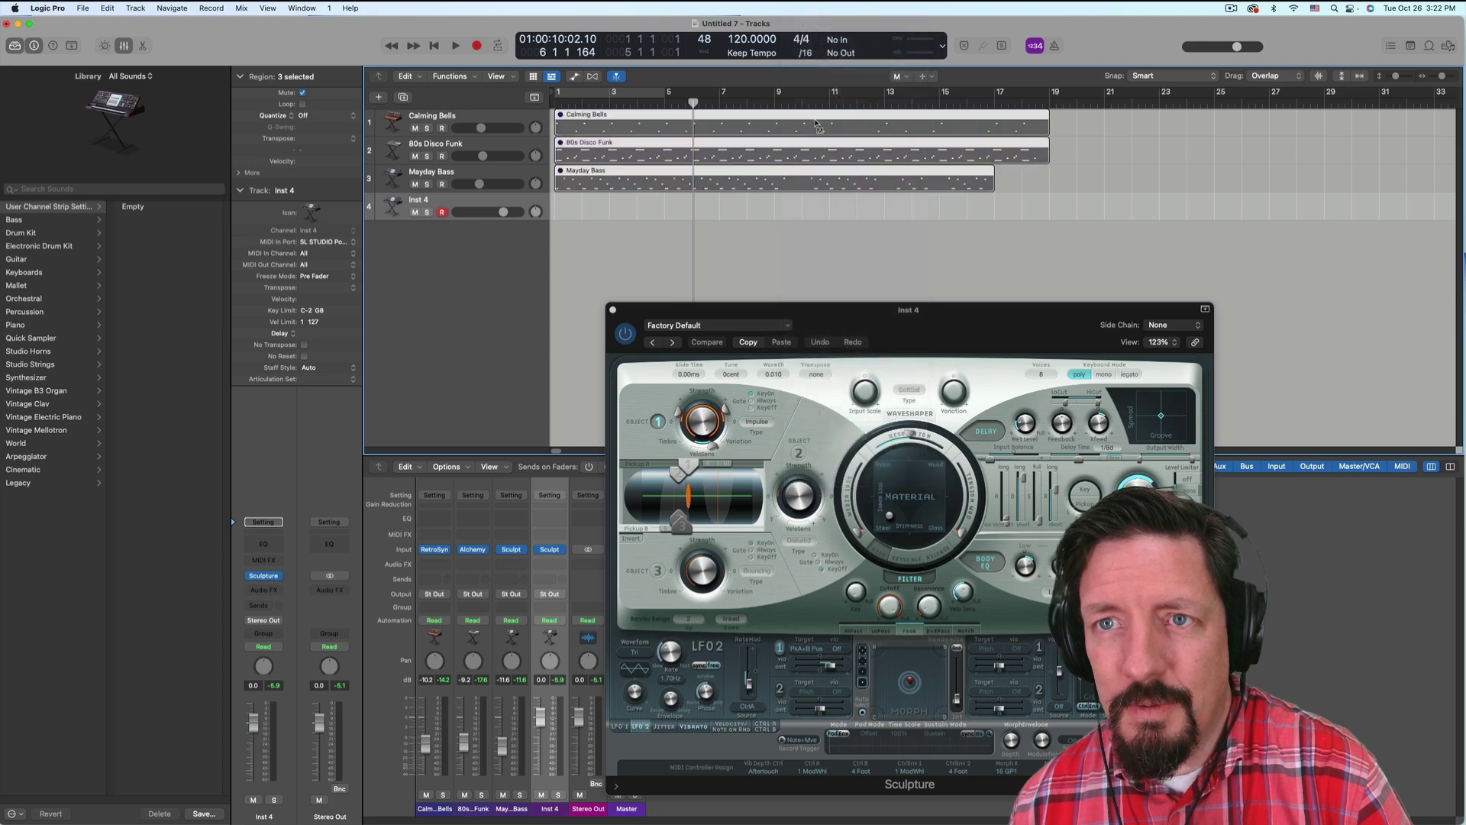
Step: Re-arm Calming Bells, 80s Disco Funk and Mayday Bass, play from the start, and switch to Seequence
{"action": "left_click", "coordinate": [442, 128]}
{"action": "left_click", "coordinate": [441, 155]}
{"action": "left_click", "coordinate": [443, 184]}
{"action": "key", "text": "Return"}
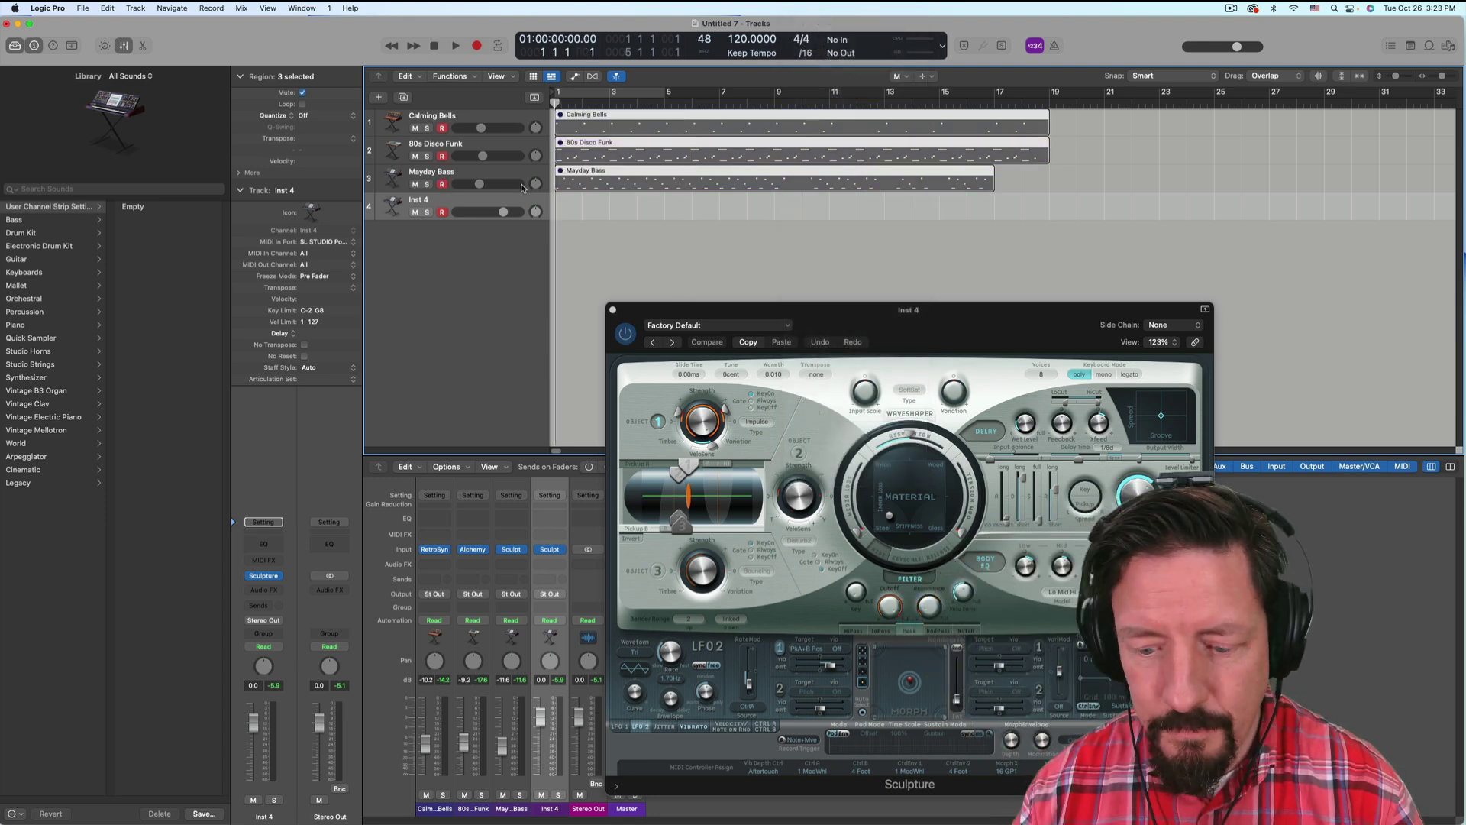
{"action": "key", "text": "space"}
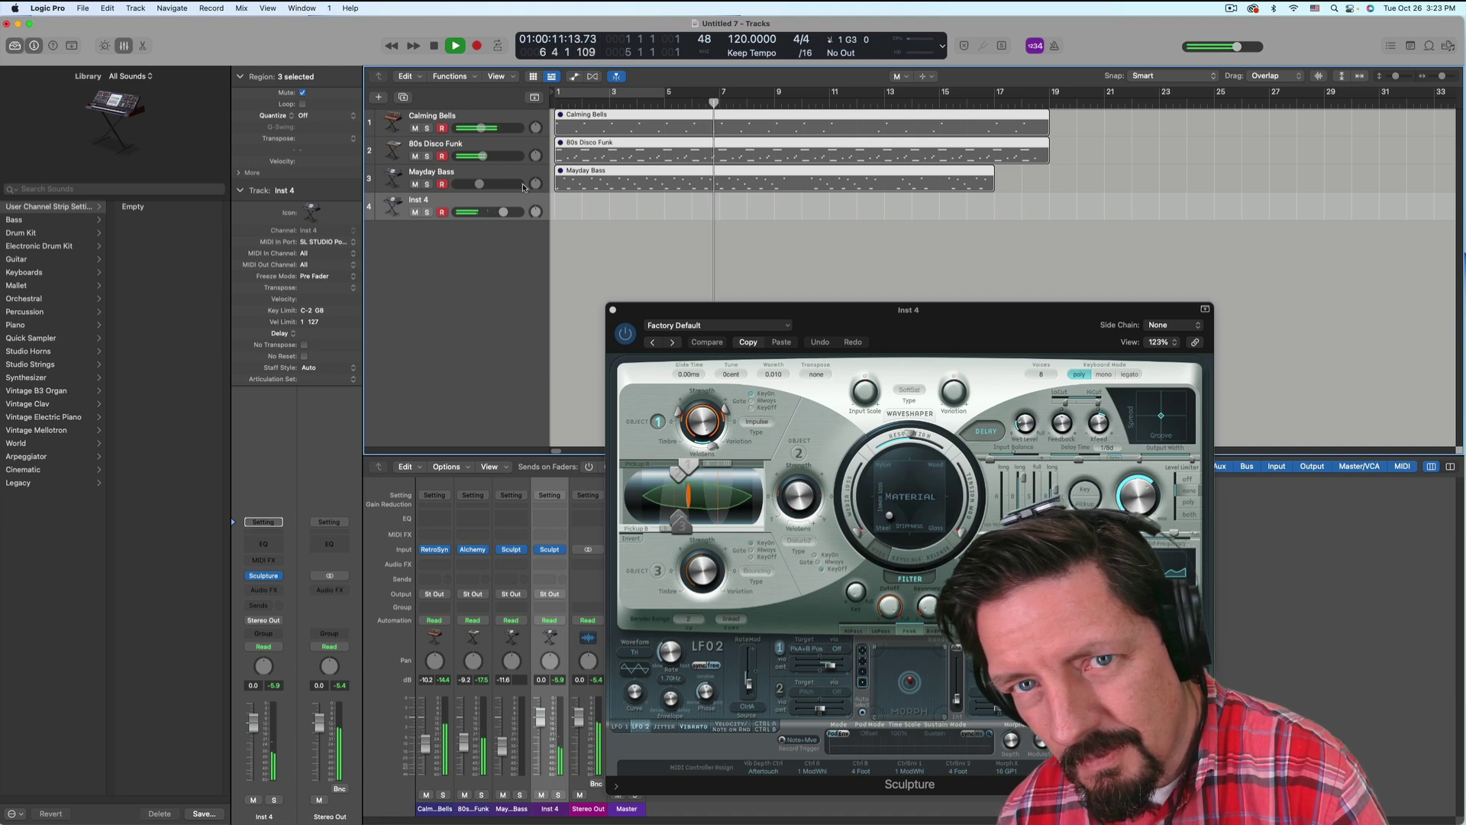
{"action": "key", "text": "super+Tab"}
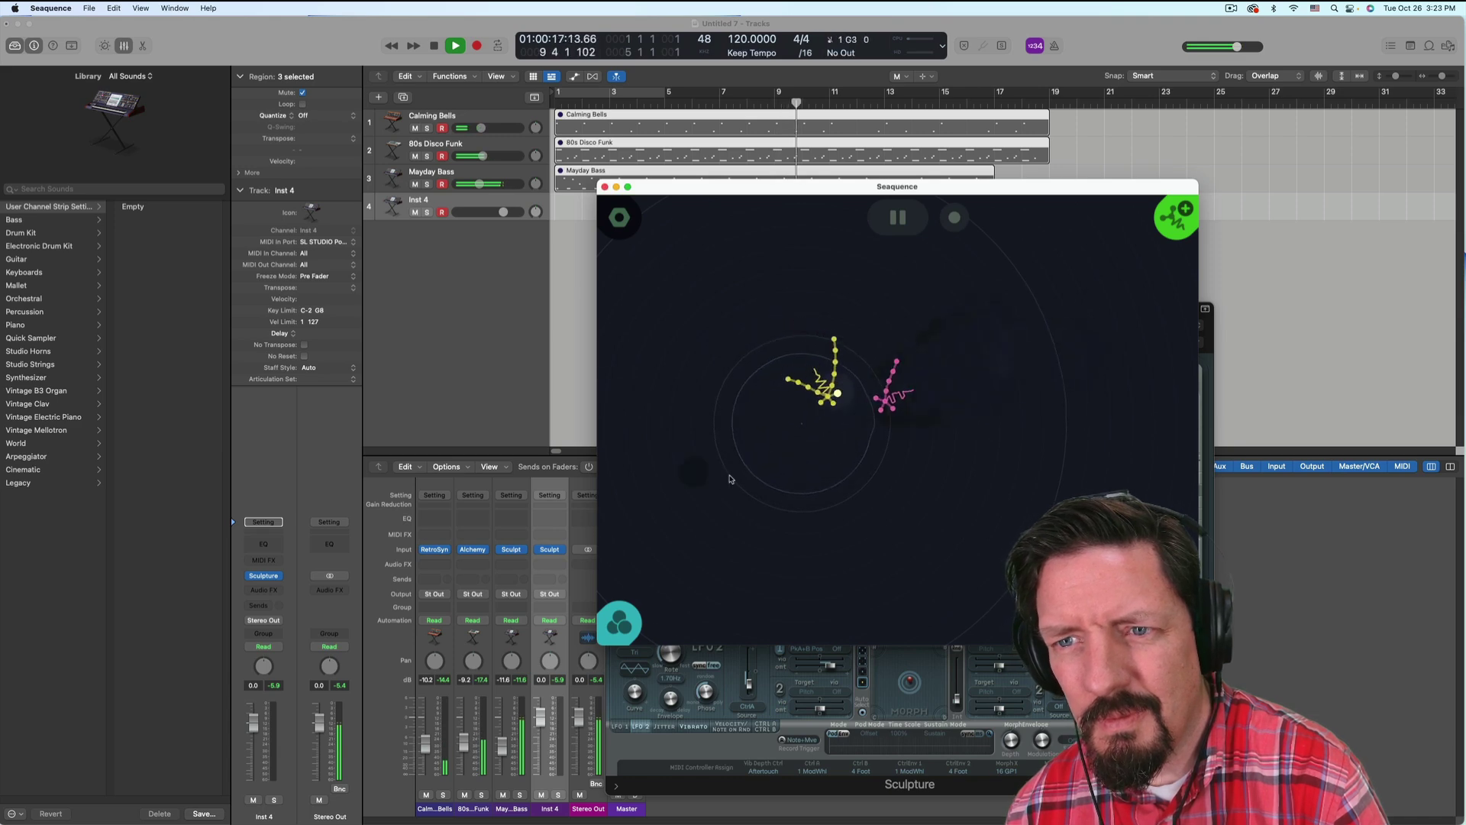
Step: Return to Logic Pro and stop playback
{"action": "left_click", "coordinate": [470, 277]}
{"action": "key", "text": "space"}
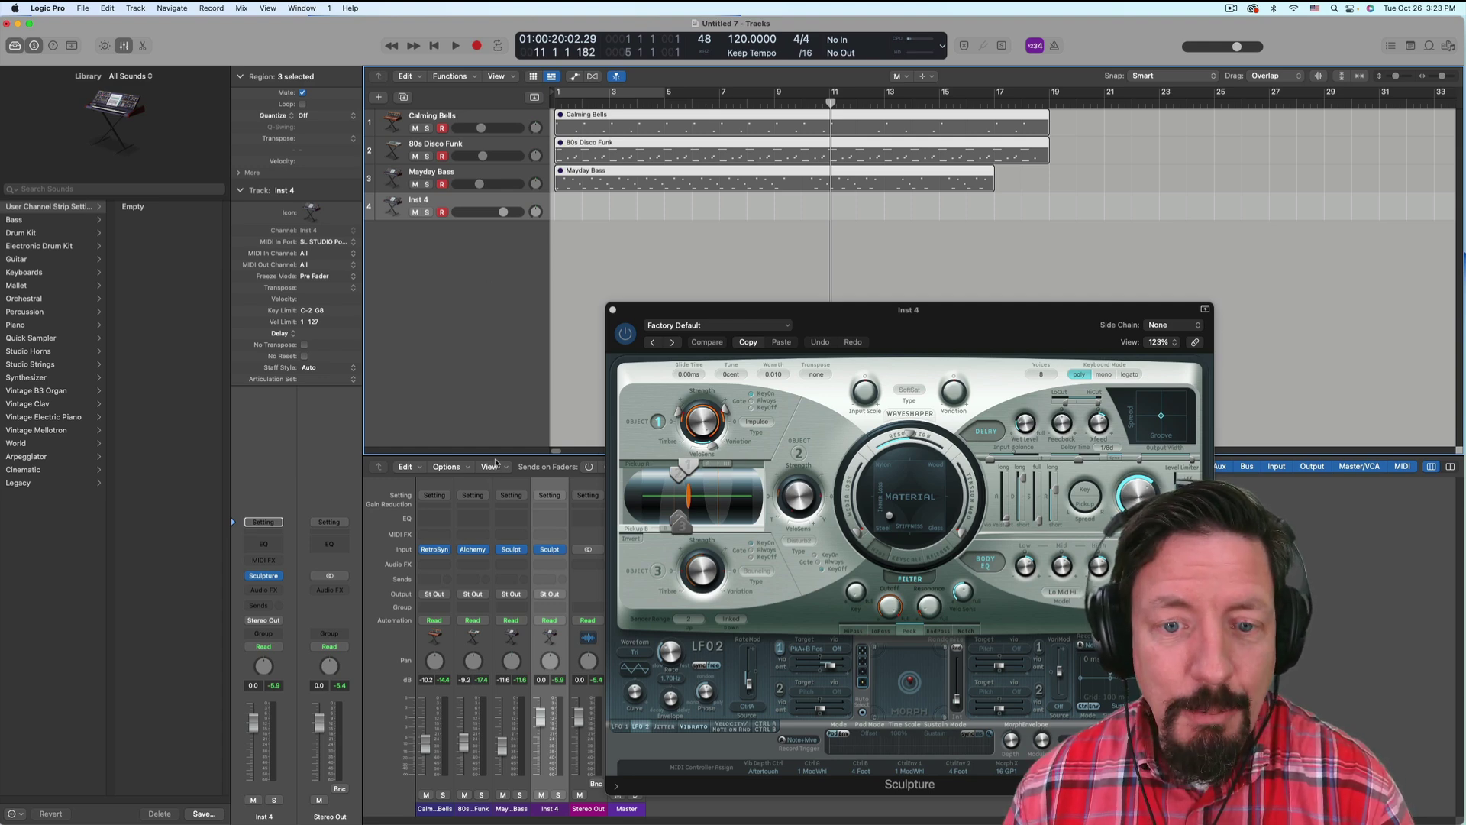
Step: Launch Arturia iSEM from the third page of Launchpad
{"action": "mouse_move", "coordinate": [509, 817]}
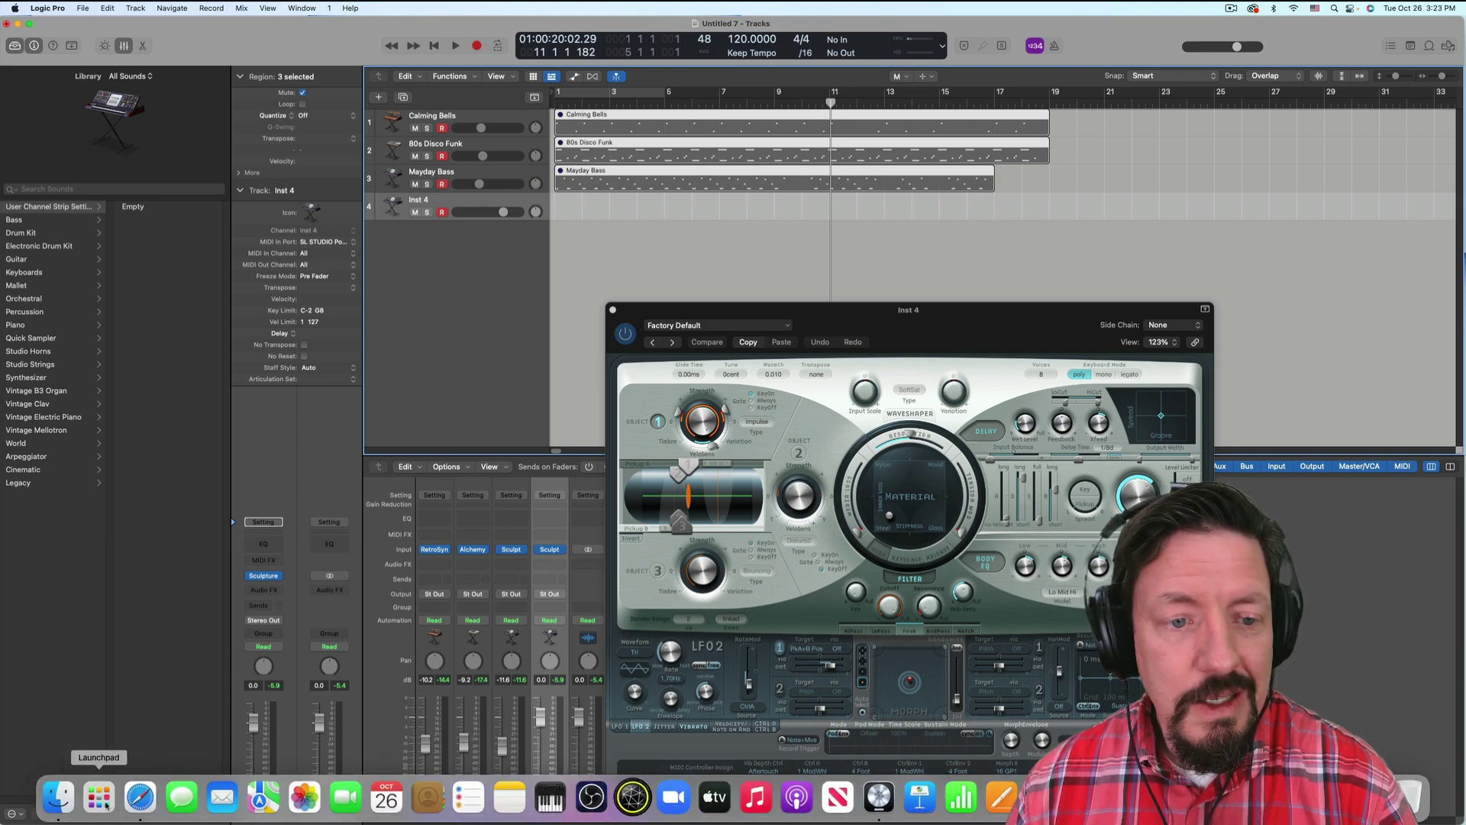
{"action": "left_click", "coordinate": [105, 803]}
{"action": "scroll", "coordinate": [782, 458], "scroll_direction": "right", "scroll_amount": 3}
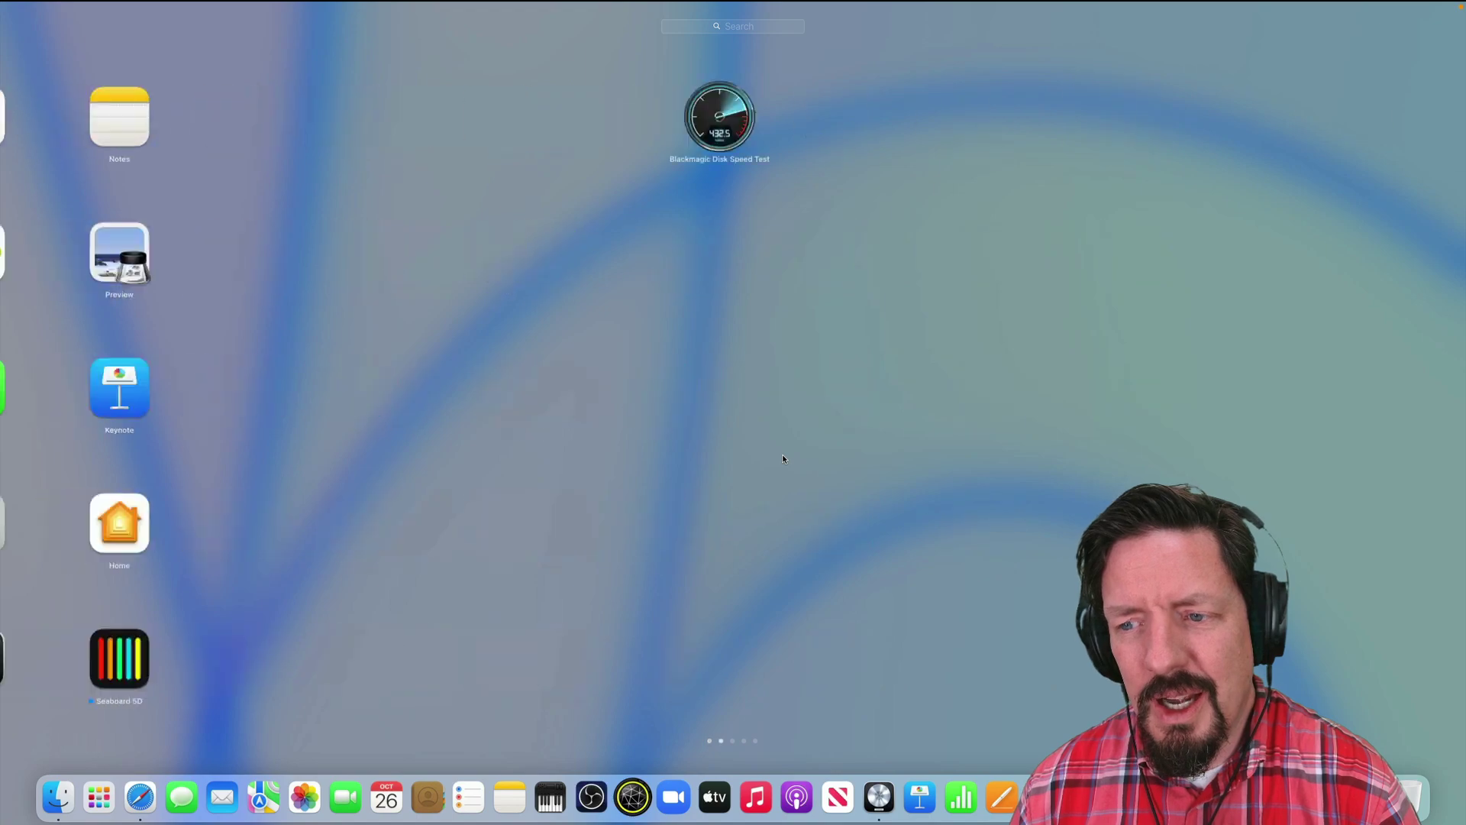
{"action": "scroll", "coordinate": [782, 458], "scroll_direction": "left", "scroll_amount": 3}
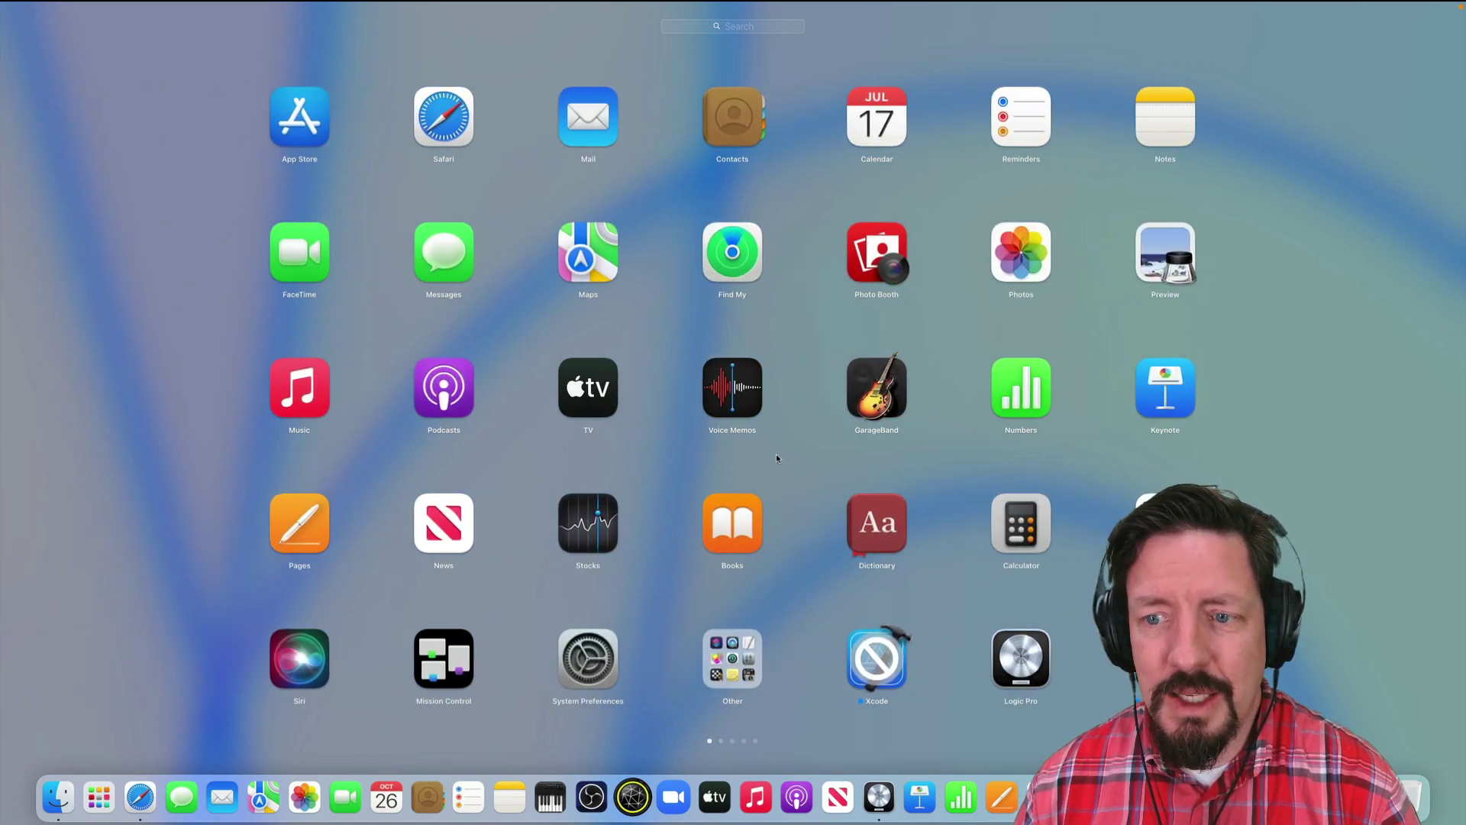
{"action": "scroll", "coordinate": [777, 455], "scroll_direction": "right", "scroll_amount": 6}
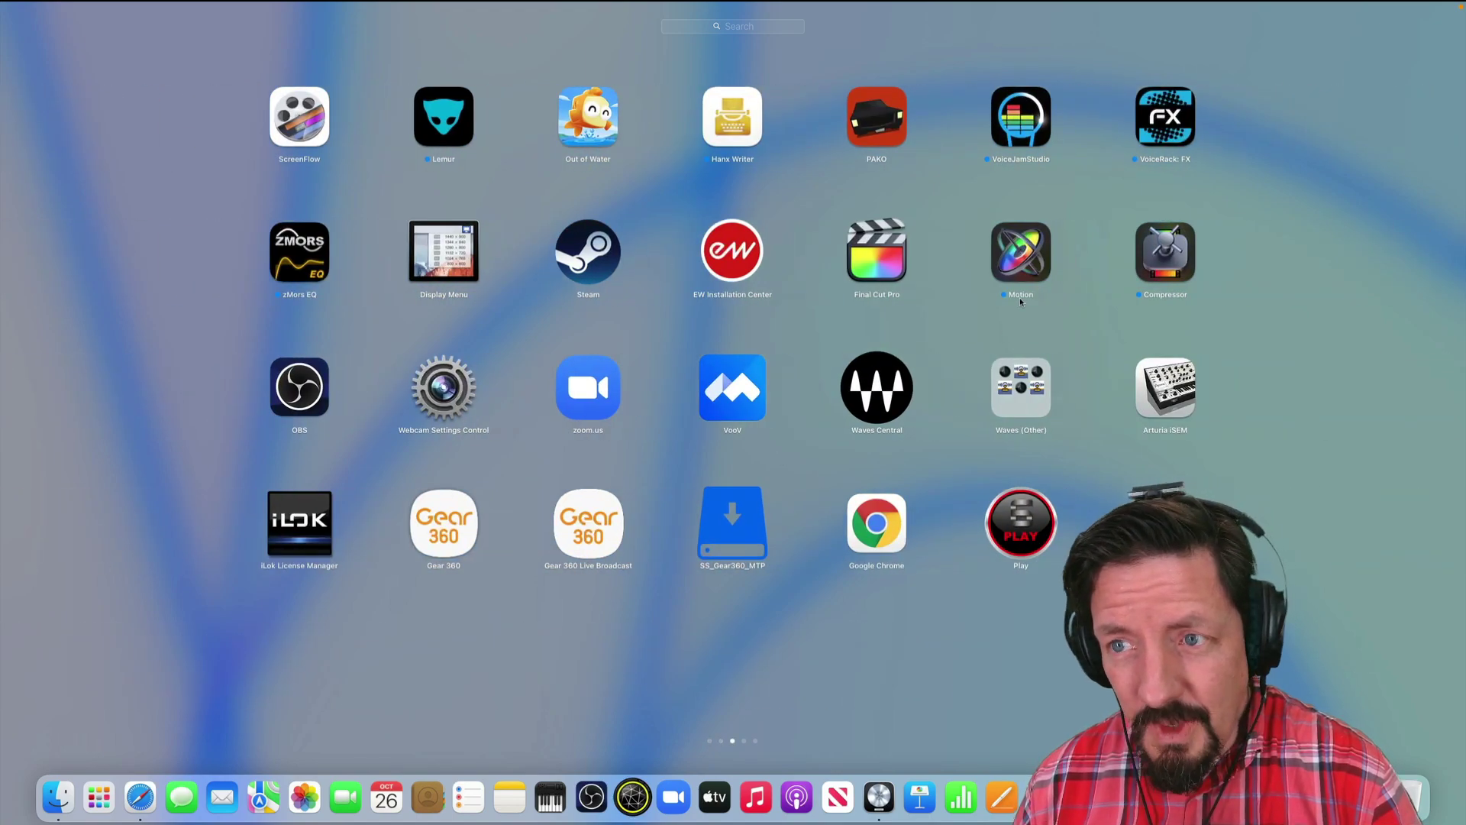
{"action": "left_click", "coordinate": [1188, 411]}
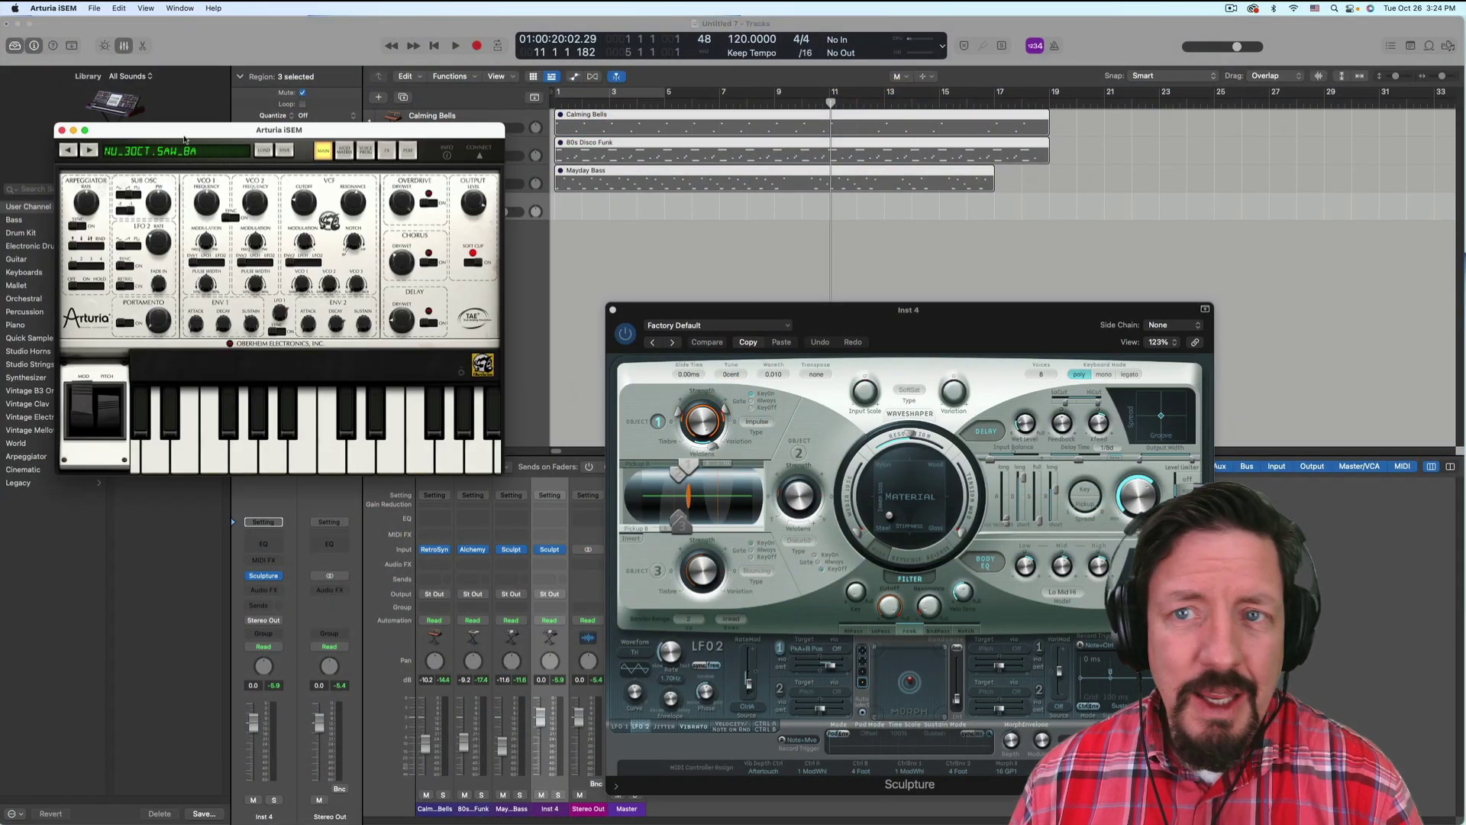
Step: Reposition the iSEM window at the upper right, over the Sculpture window
{"action": "left_click_drag", "start_coordinate": [210, 130], "coordinate": [971, 155]}
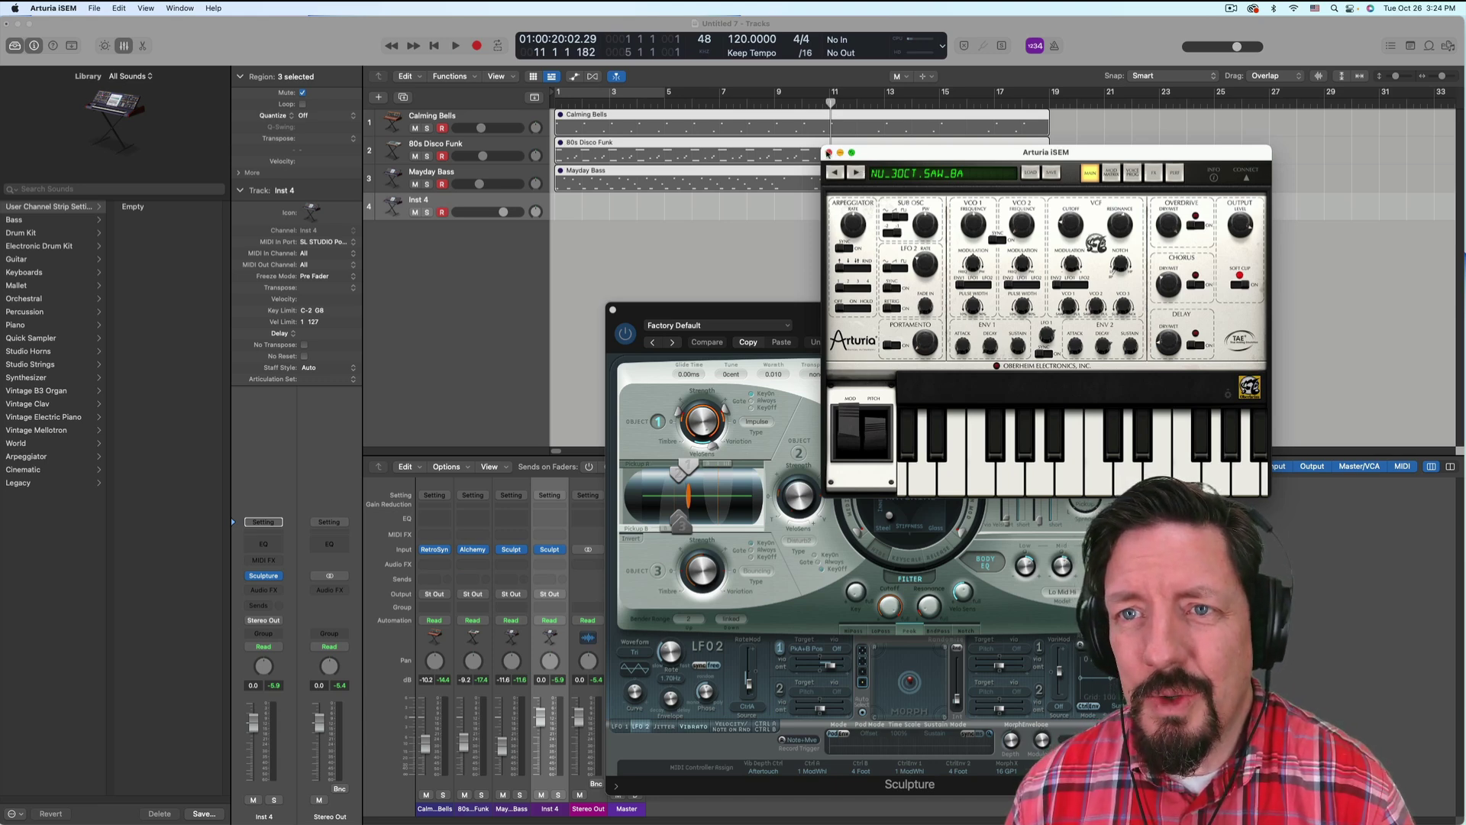
{"action": "left_click_drag", "start_coordinate": [1112, 159], "coordinate": [1168, 114]}
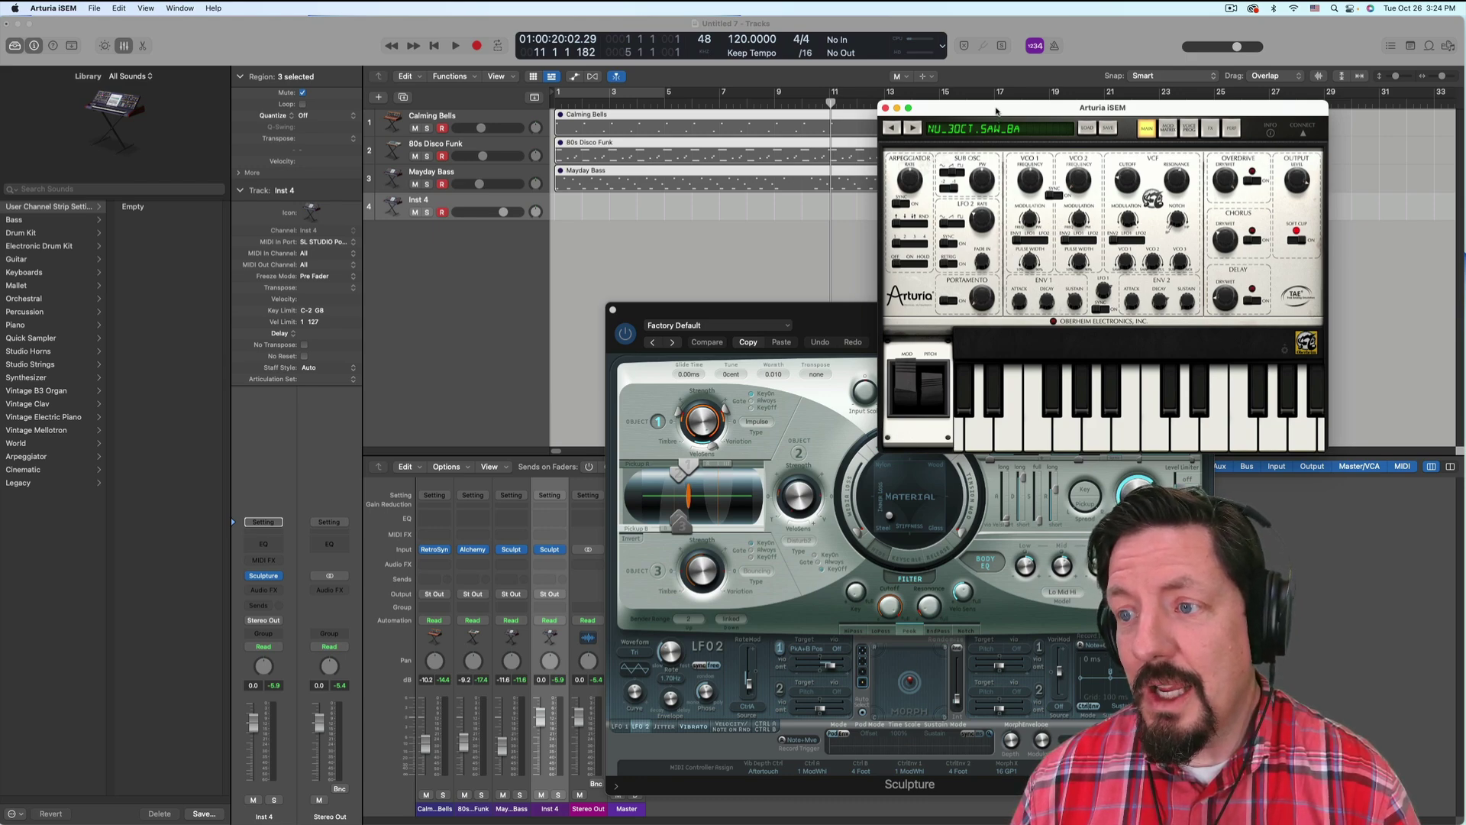
{"action": "left_click_drag", "start_coordinate": [996, 112], "coordinate": [919, 191]}
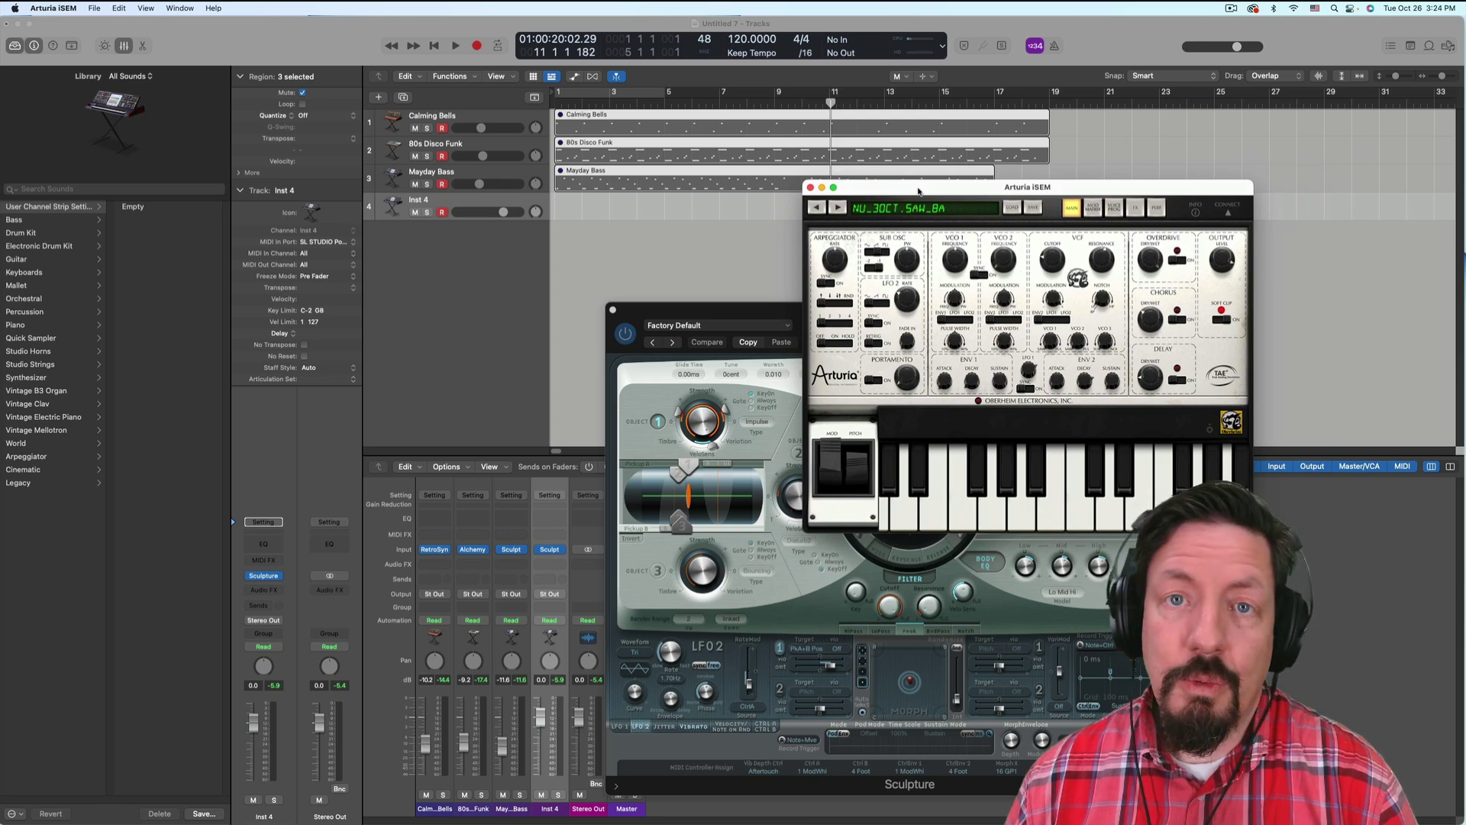